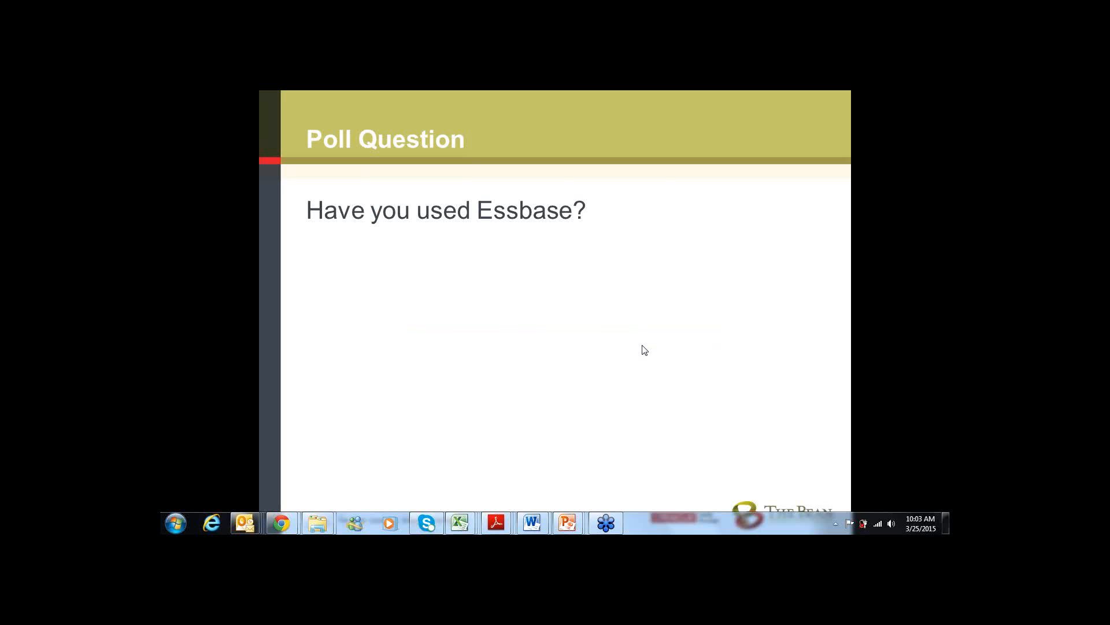
pyautogui.click(644, 350)
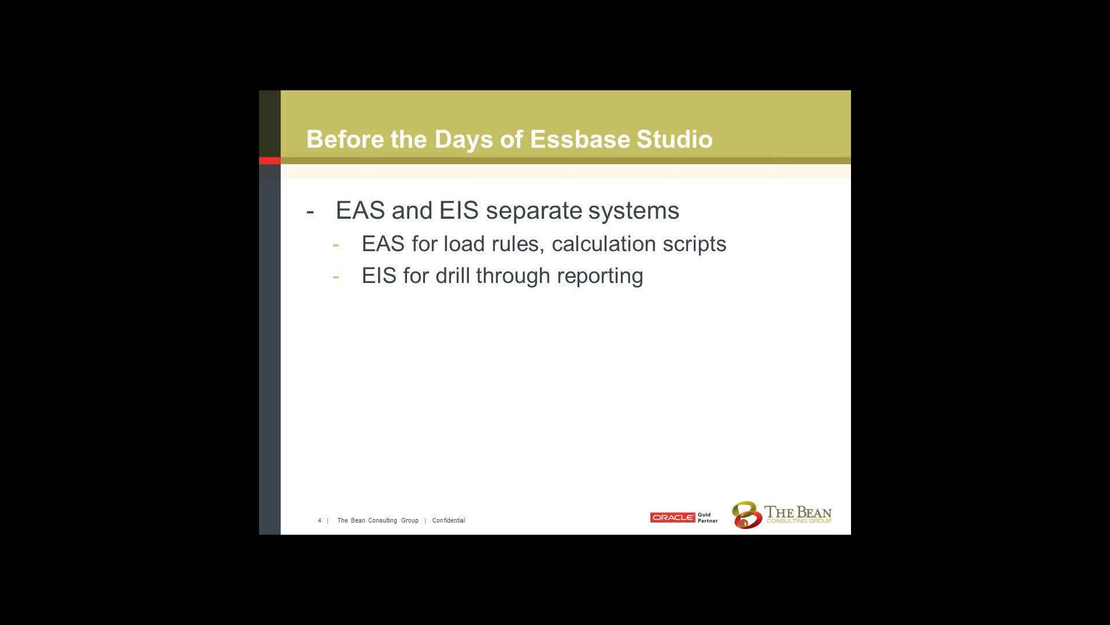
pyautogui.press('Right')
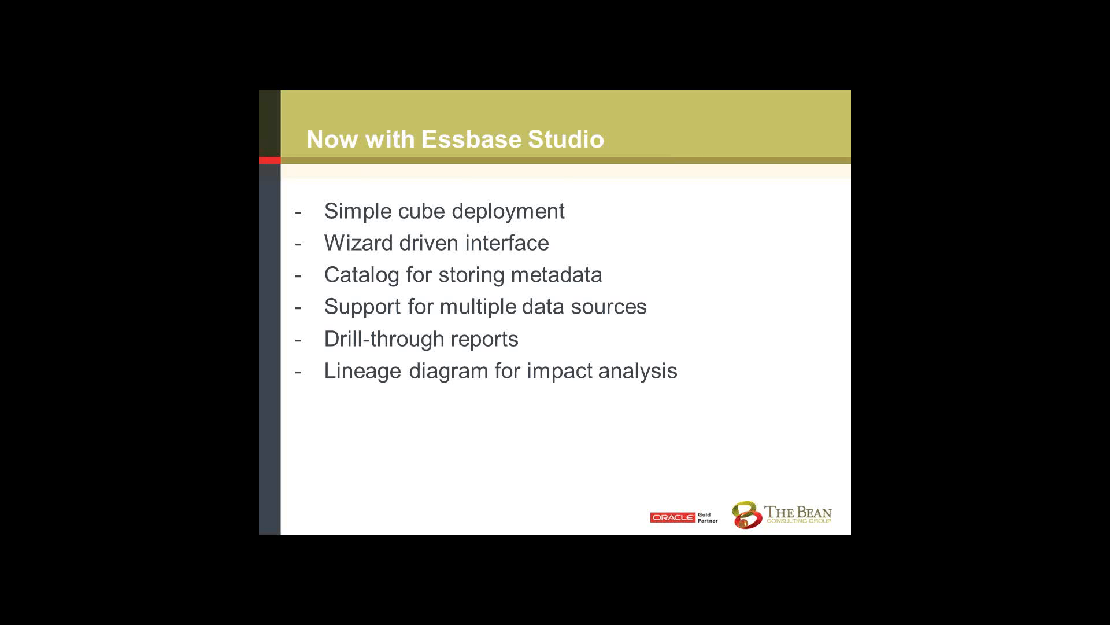
pyautogui.press('Right')
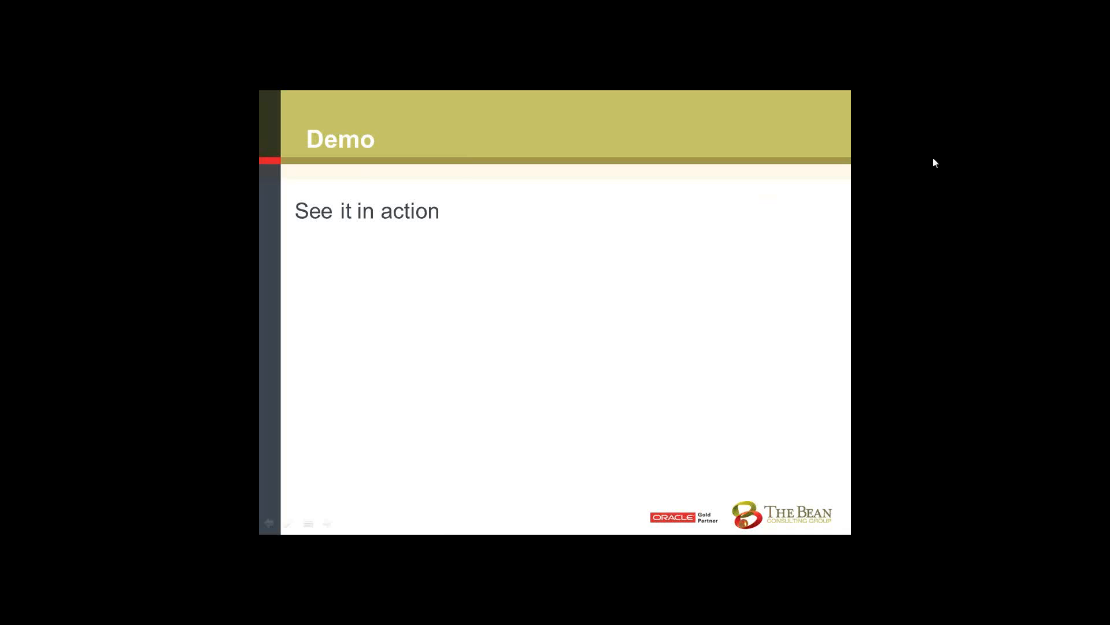
pyautogui.hotkey('alt', 'Tab')
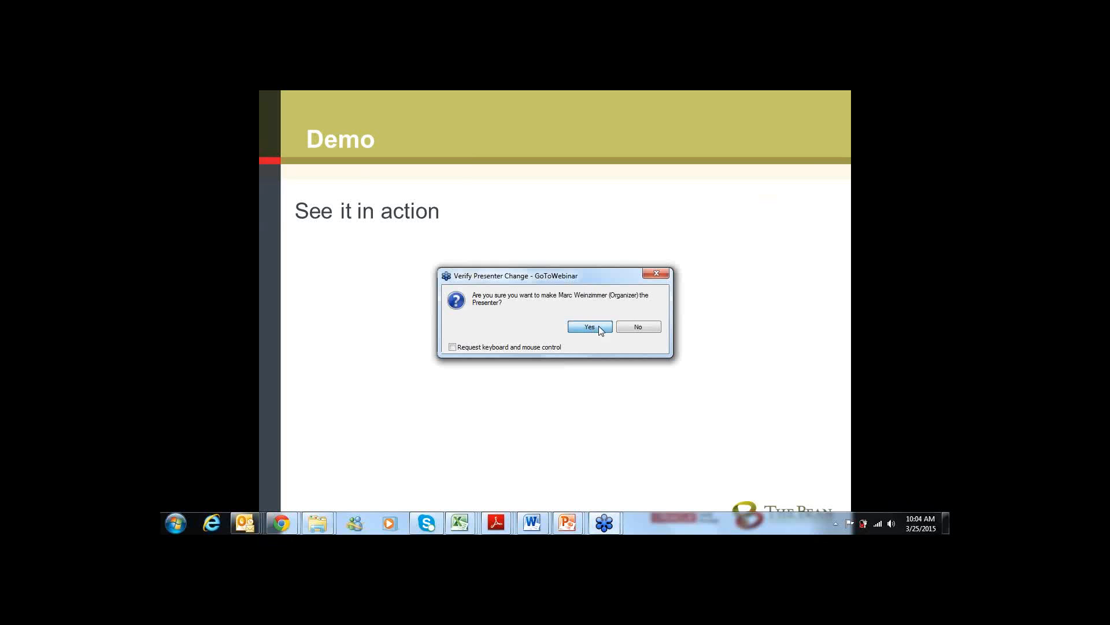
pyautogui.click(598, 327)
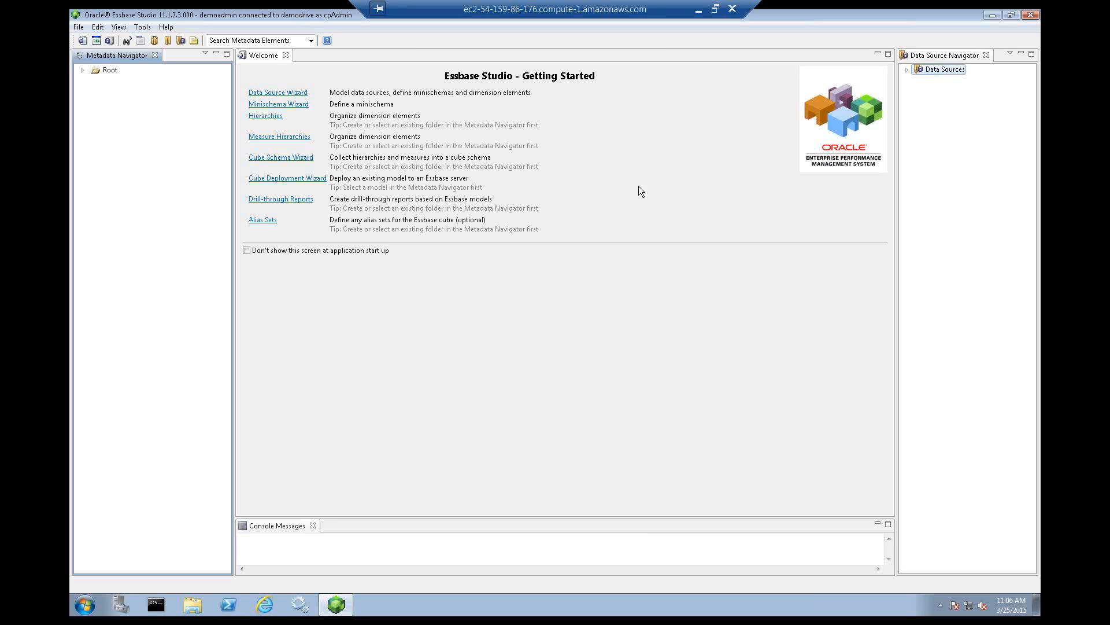
# - Open the Data Source Wizard to view its connection parameters, and cancel it without defining a connection
pyautogui.click(278, 93)
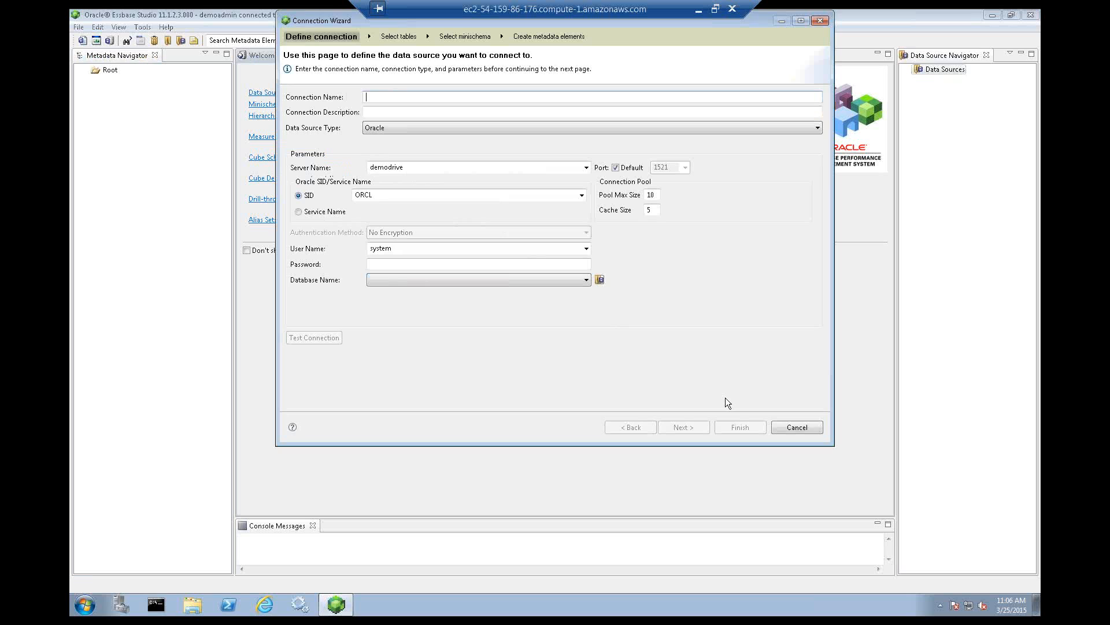
pyautogui.click(795, 428)
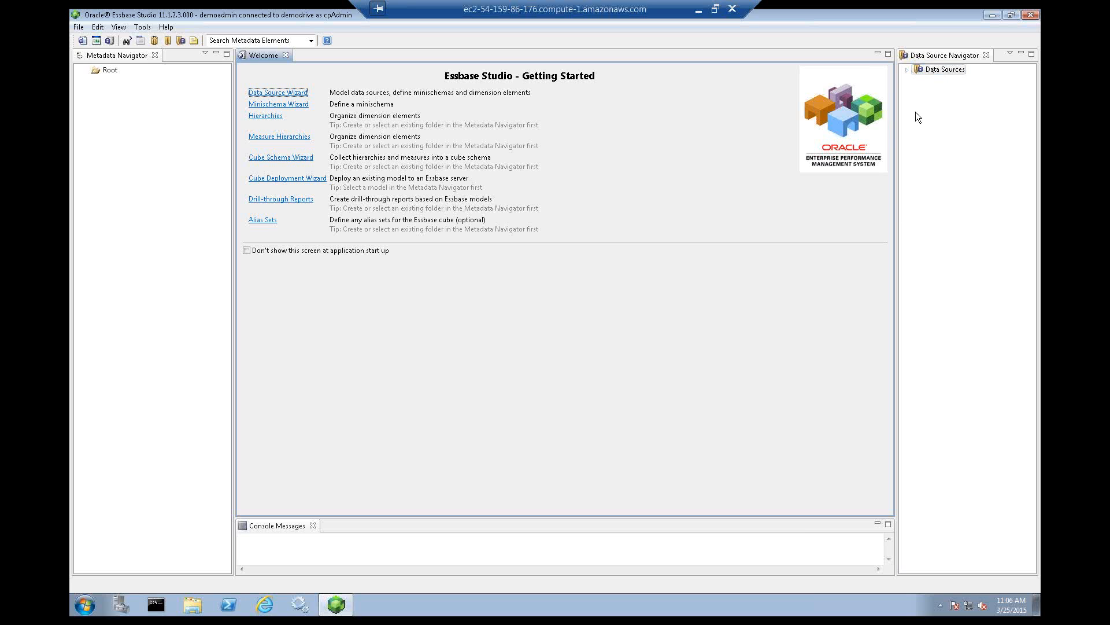
# - Open the properties of the TBC_Source data source, test its connection, and close them without changes
pyautogui.click(906, 70)
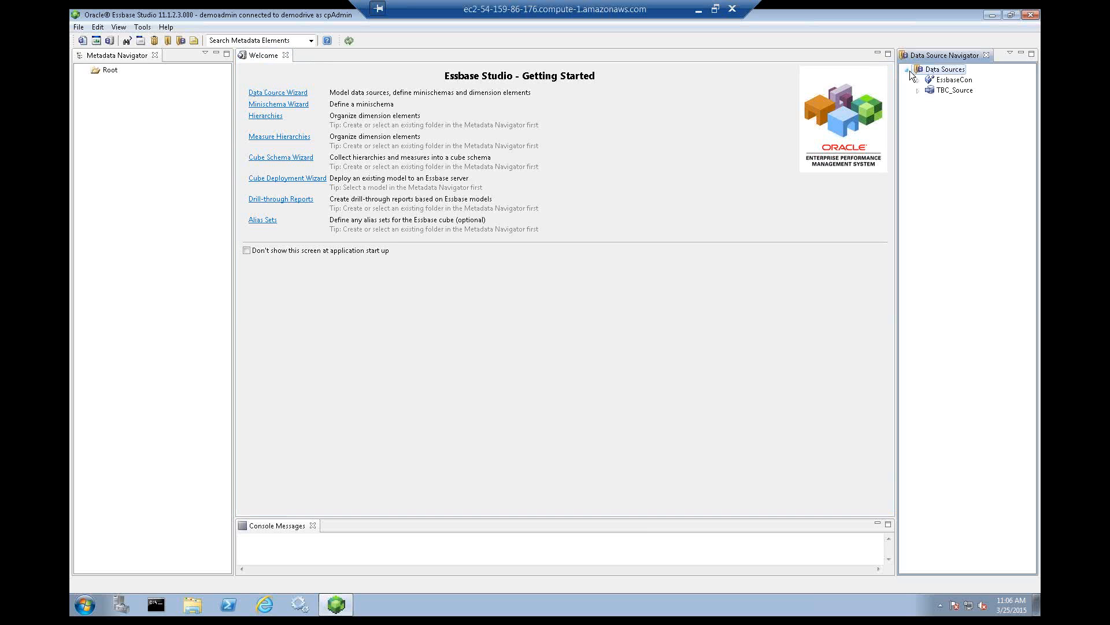
pyautogui.rightClick(944, 94)
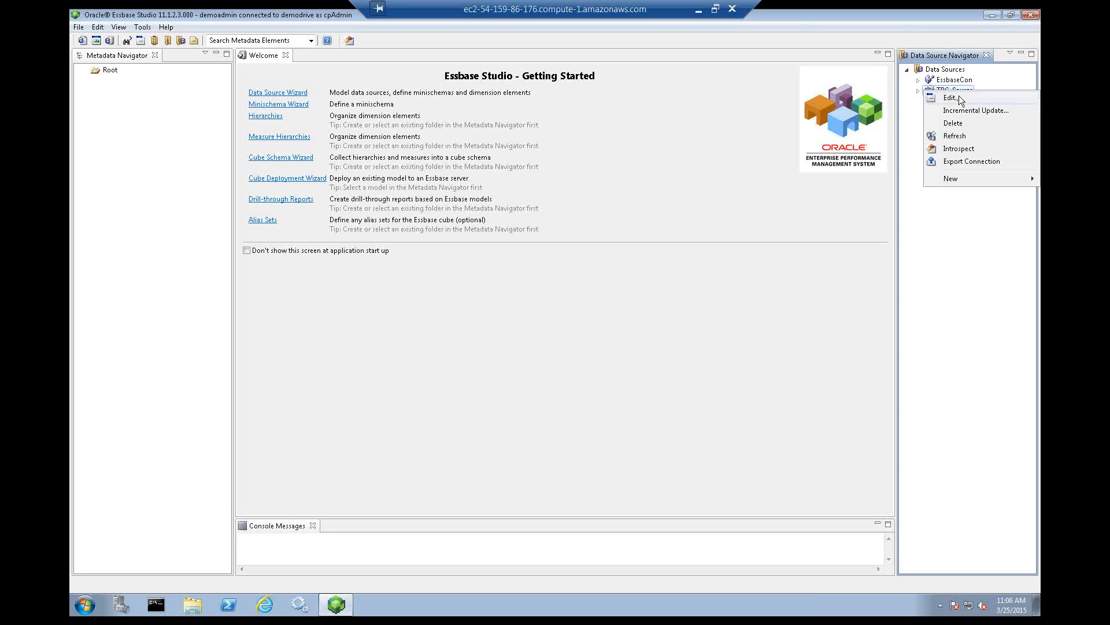
pyautogui.click(954, 97)
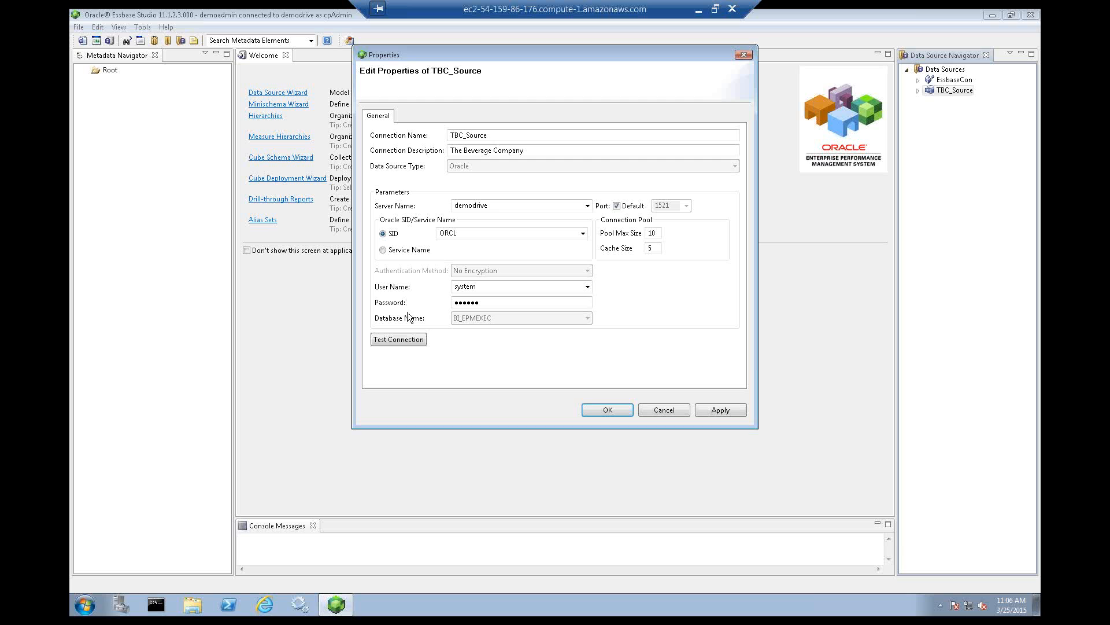
pyautogui.click(407, 341)
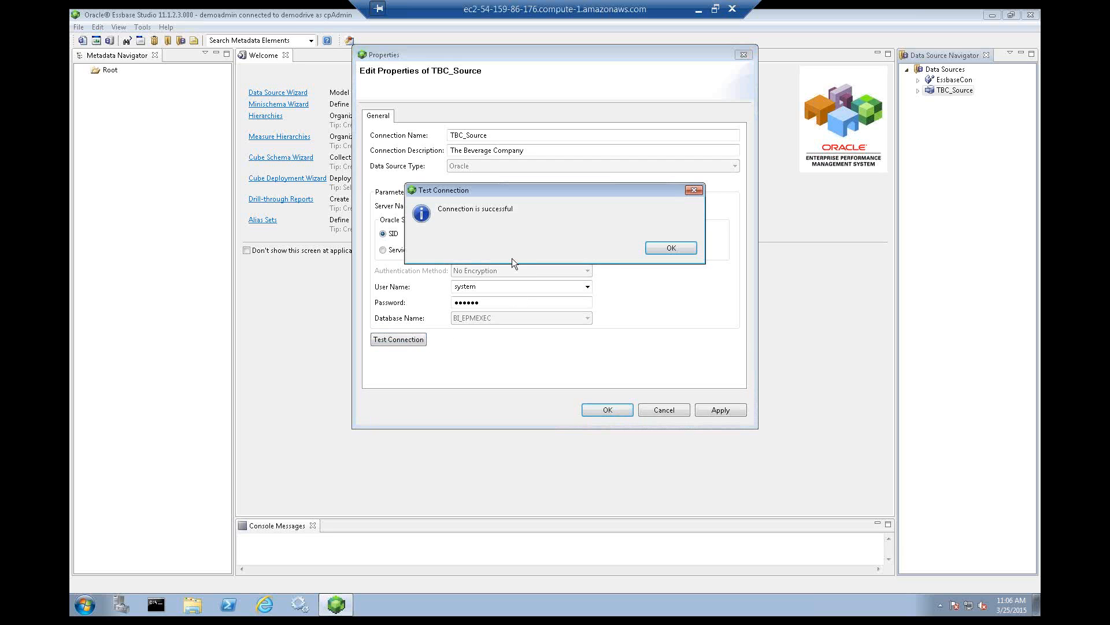
pyautogui.click(670, 249)
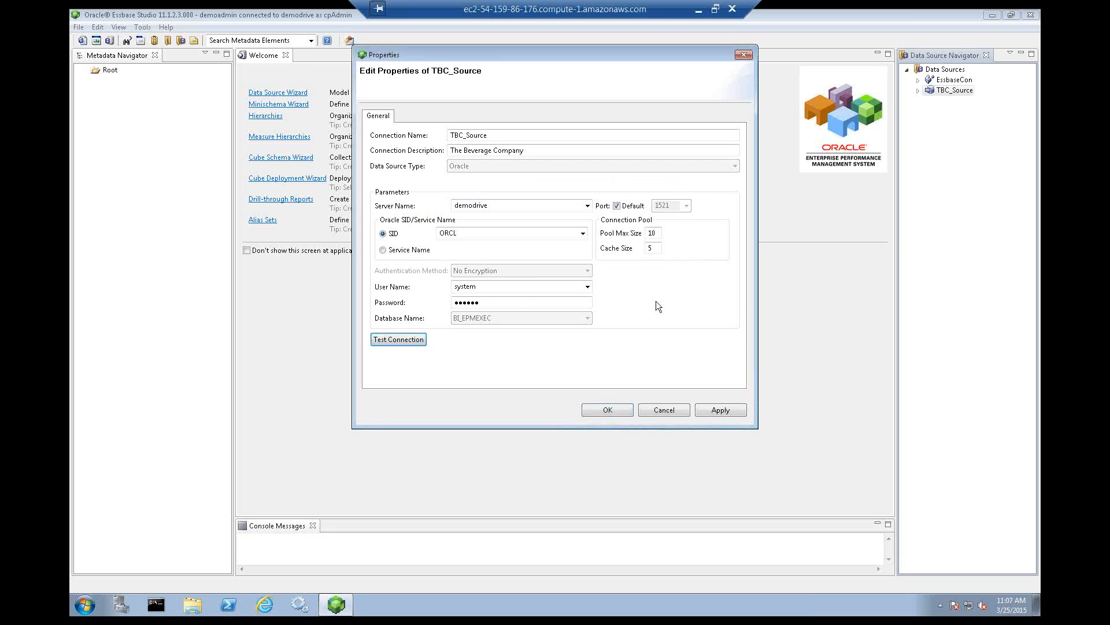
pyautogui.click(664, 410)
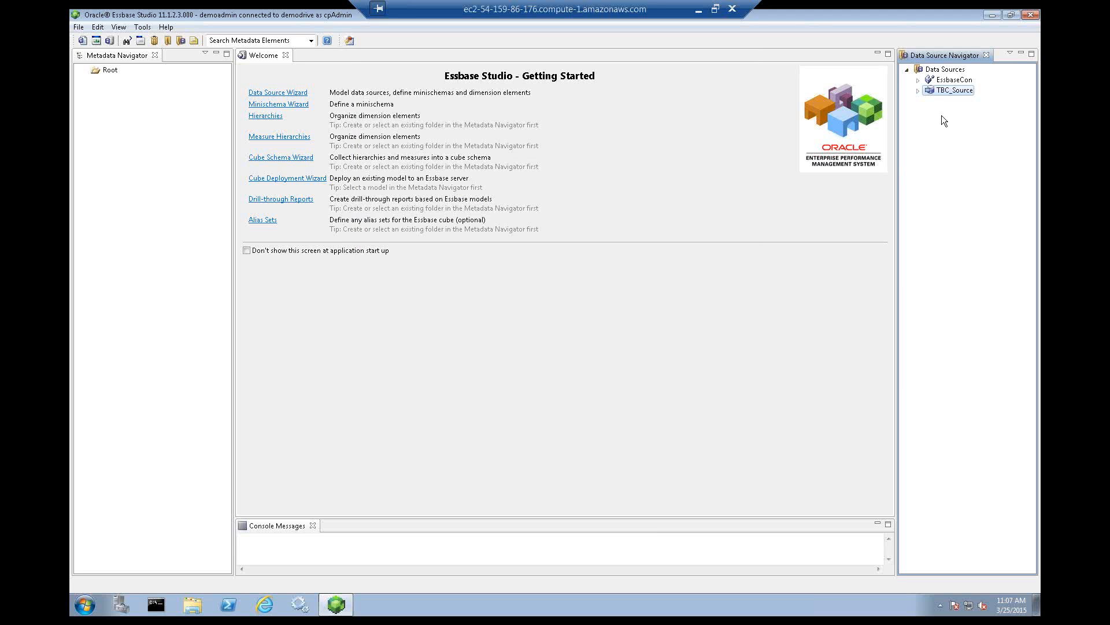
# - Browse the TBC_Source tables, inspect the FAMILY table's columns and sample data, and close the sample view
pyautogui.click(919, 91)
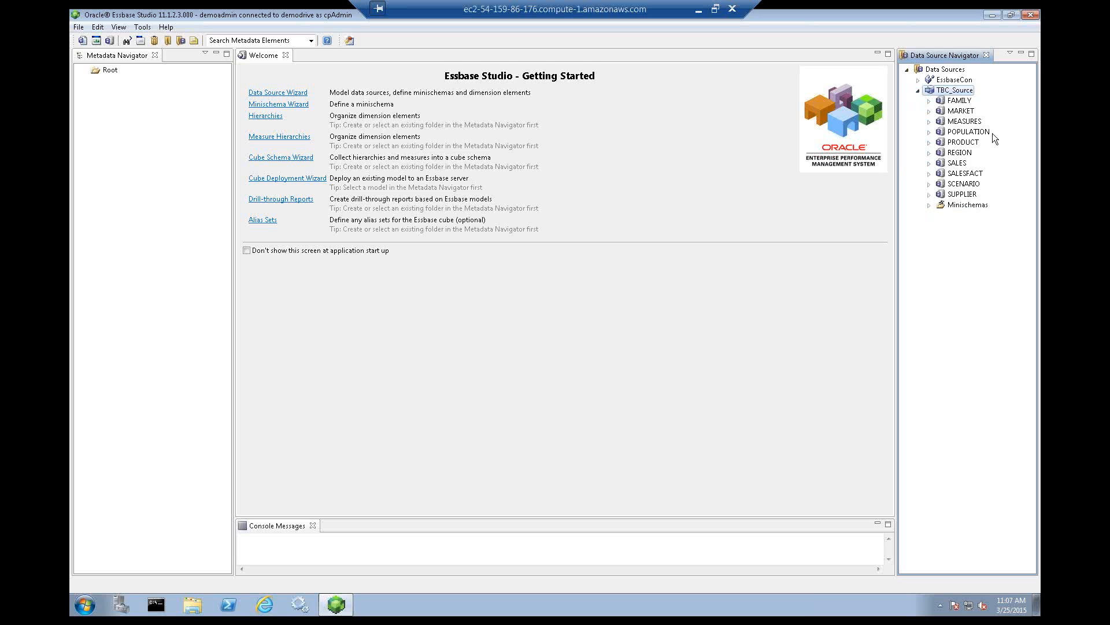
pyautogui.click(930, 101)
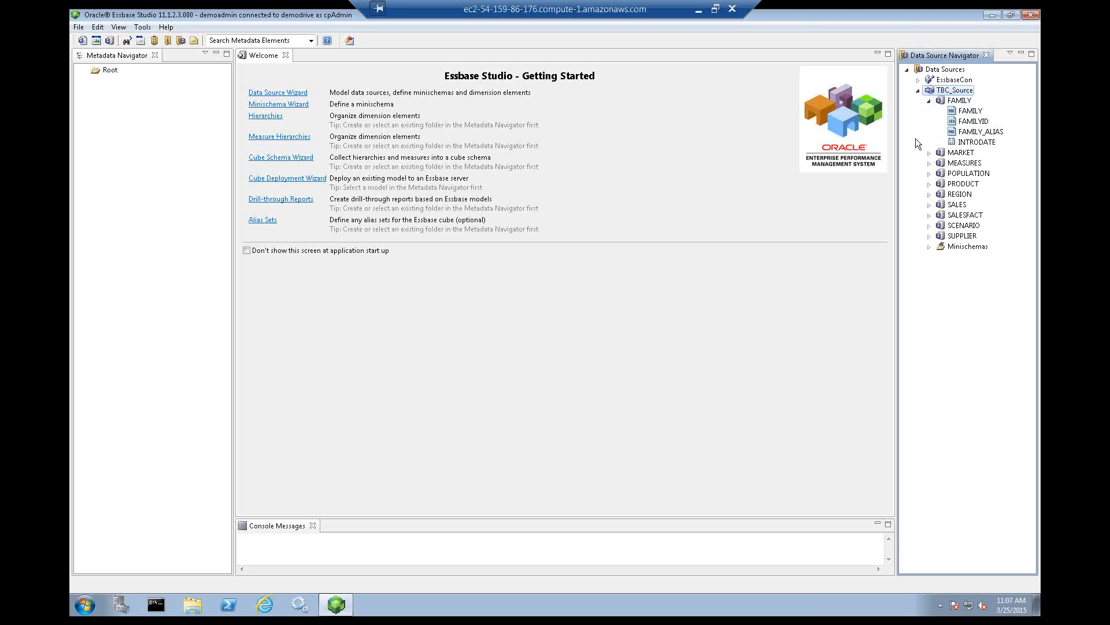
pyautogui.click(928, 103)
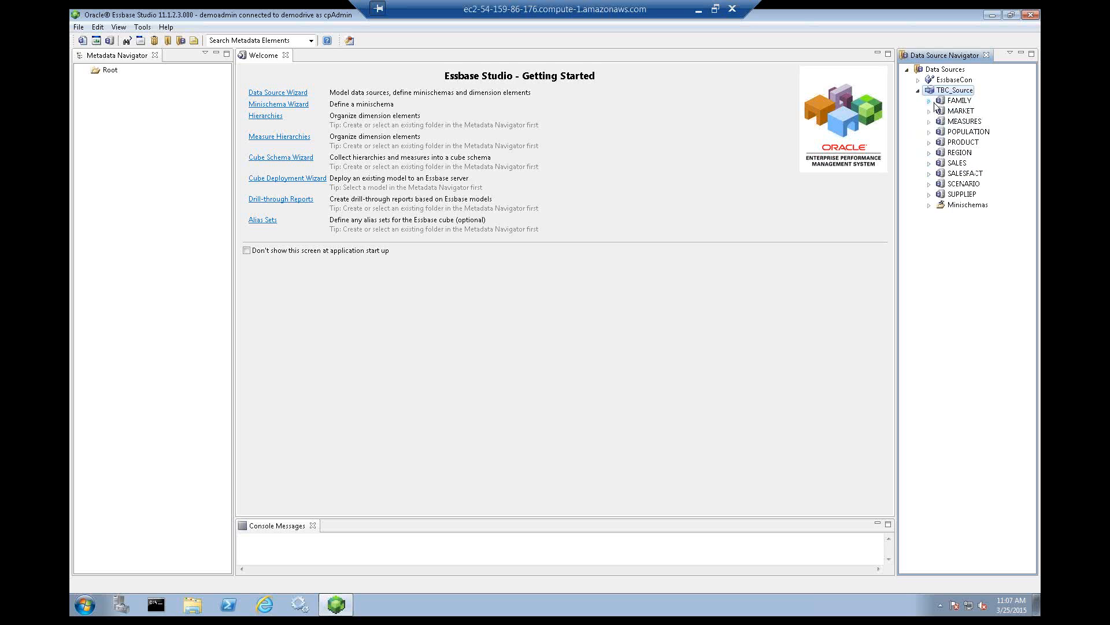
pyautogui.rightClick(950, 102)
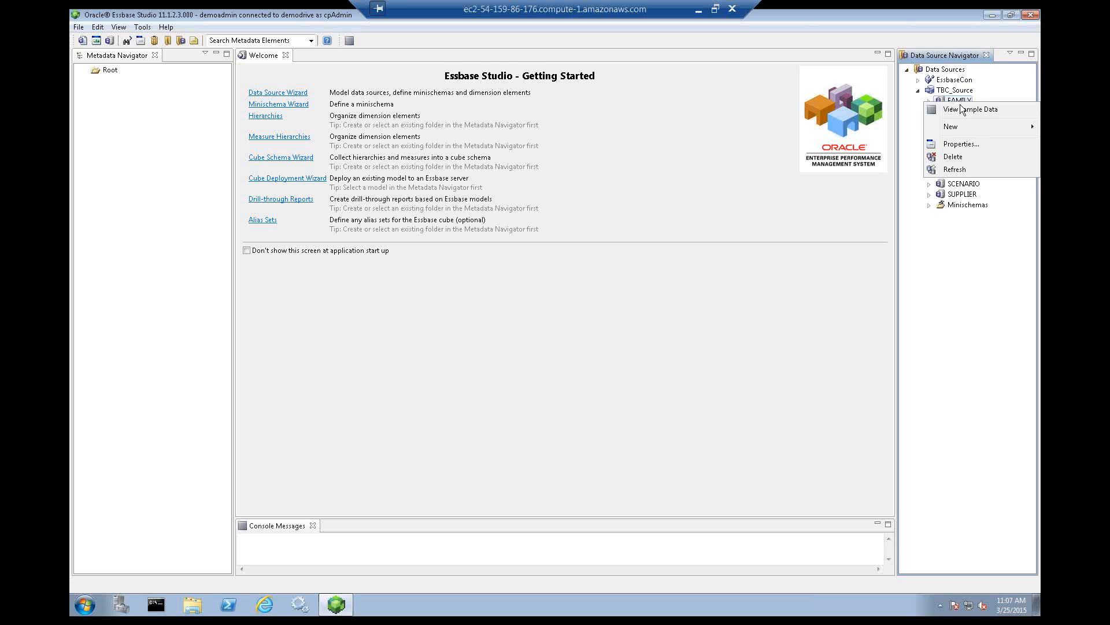
pyautogui.click(964, 111)
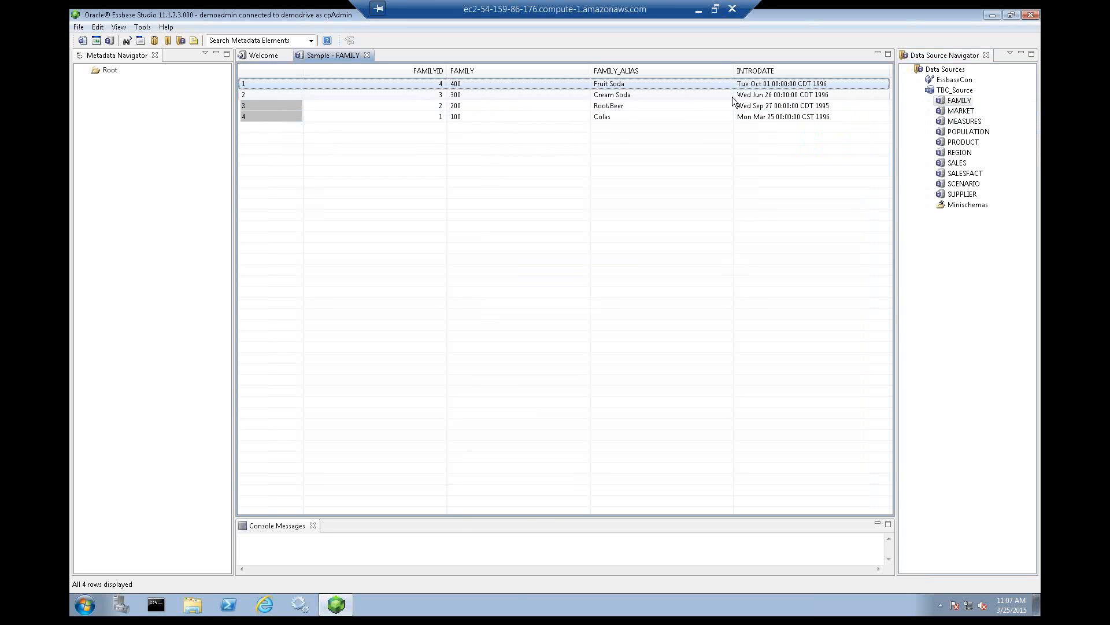
pyautogui.click(367, 56)
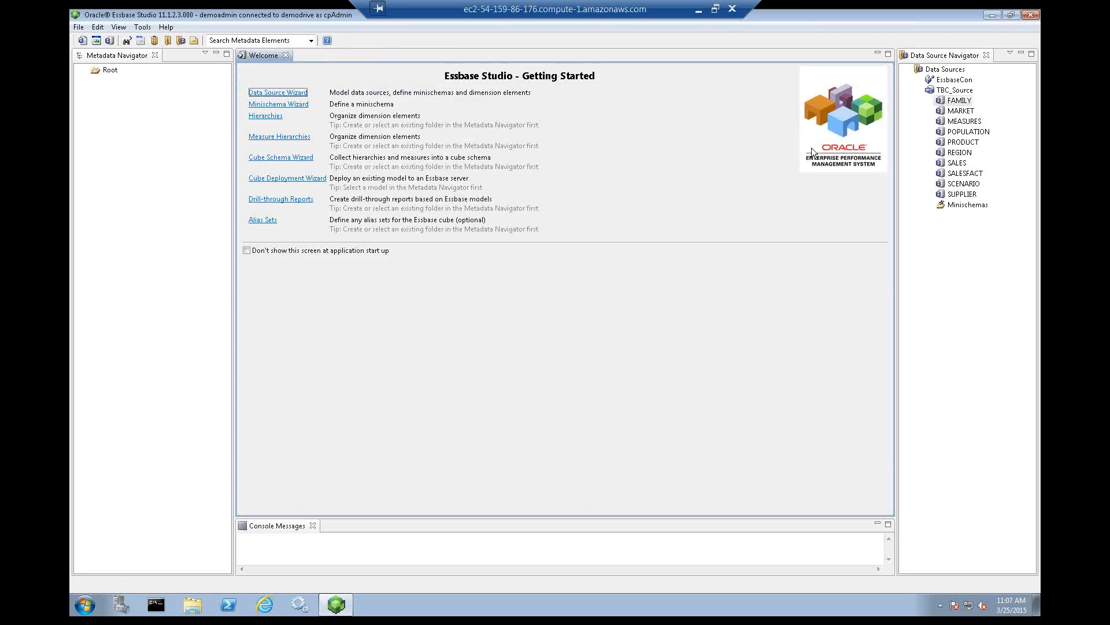
# - Open the TBC_SourceSchema minischema of TBC_Source for editing
pyautogui.click(930, 204)
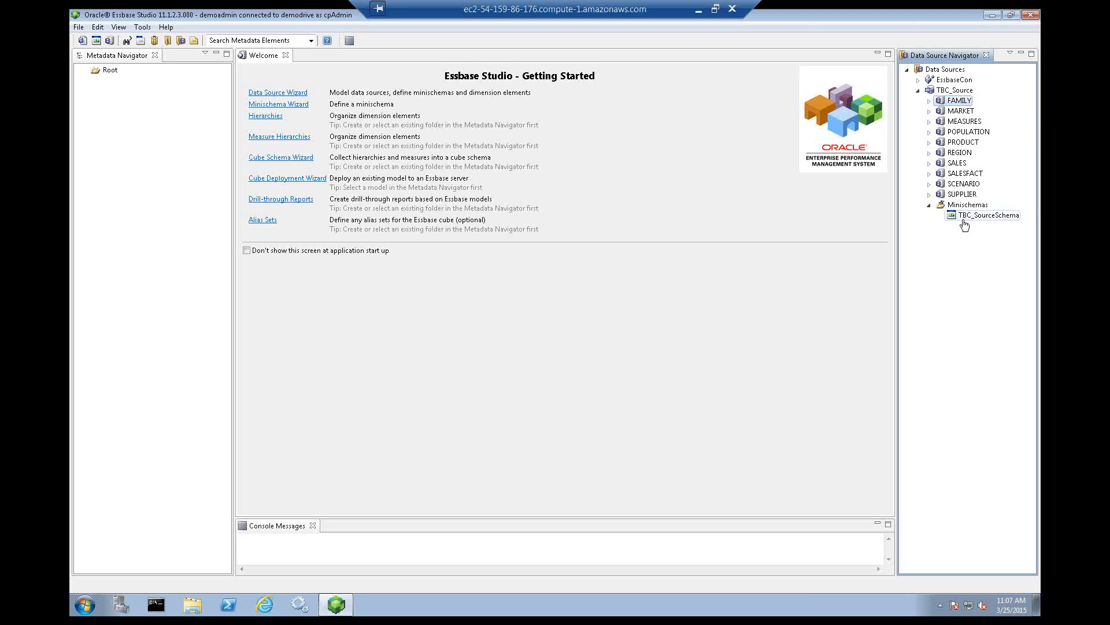
pyautogui.rightClick(965, 220)
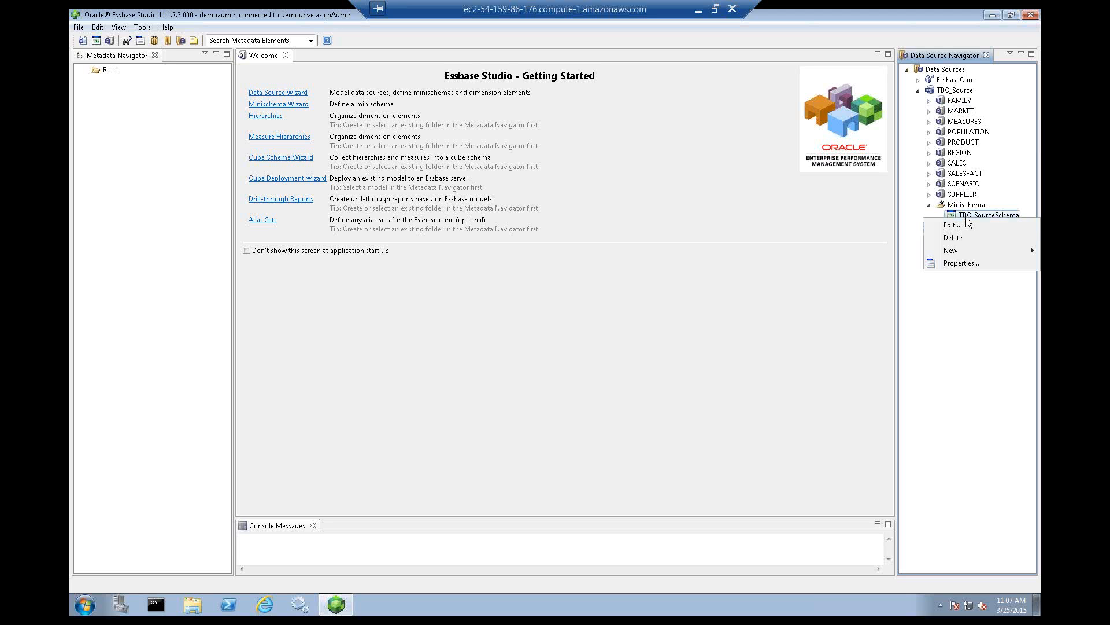
pyautogui.click(952, 225)
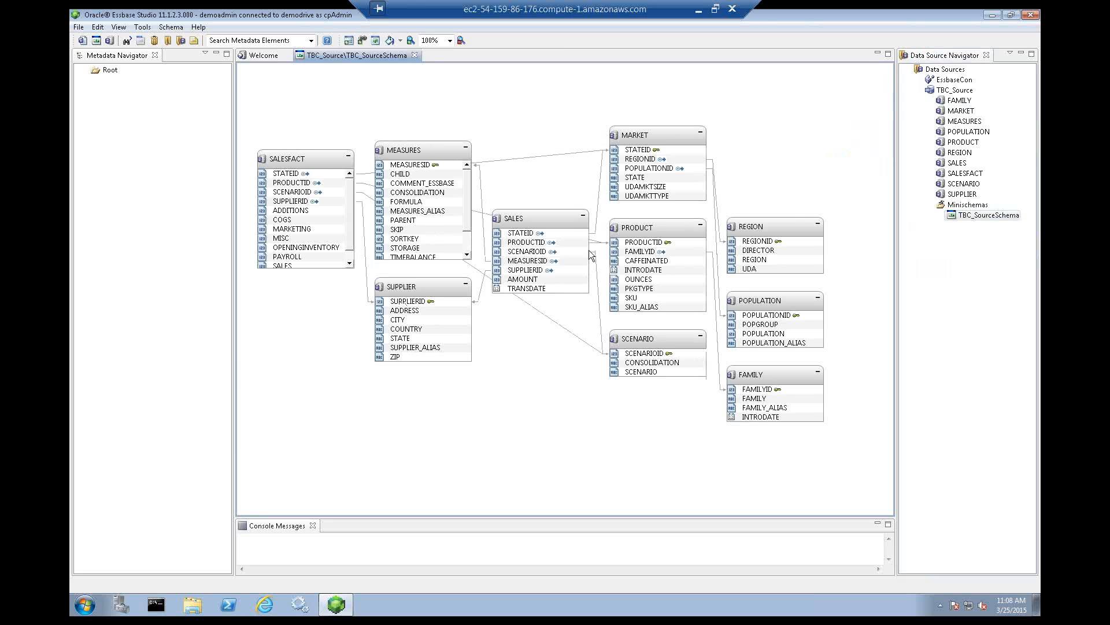
# - Move the MEASURES, REGION and FAMILY tables around the minischema diagram, and rearrange everything automatically with Lay out schema
pyautogui.moveTo(453, 151); pyautogui.dragTo(713, 160)
pyautogui.moveTo(784, 231); pyautogui.dragTo(428, 373)
pyautogui.moveTo(788, 374); pyautogui.dragTo(475, 268)
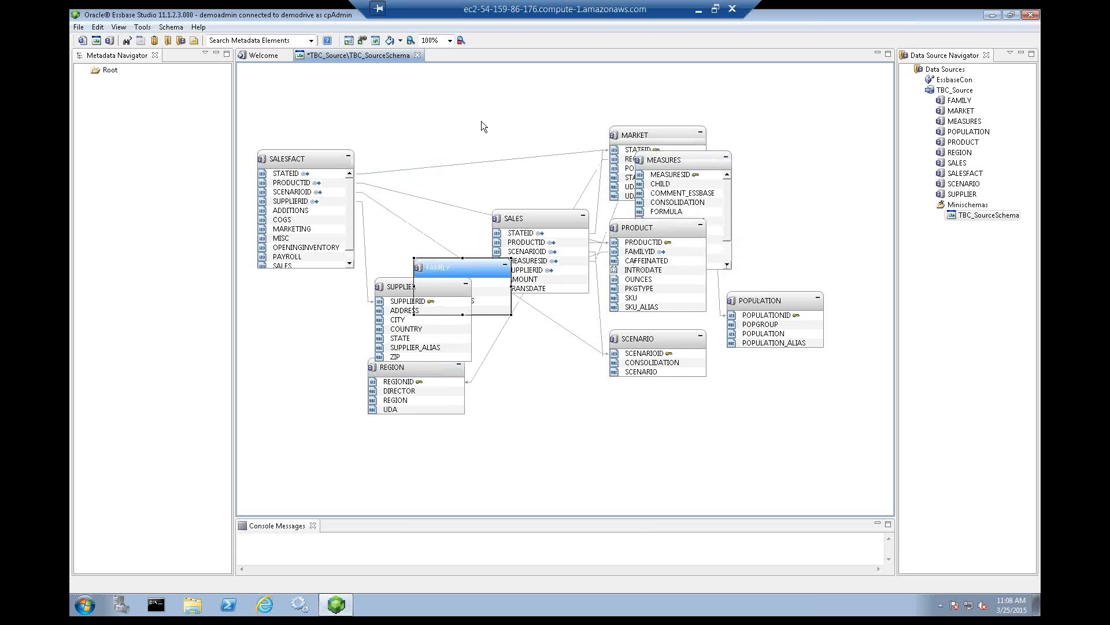
pyautogui.rightClick(444, 105)
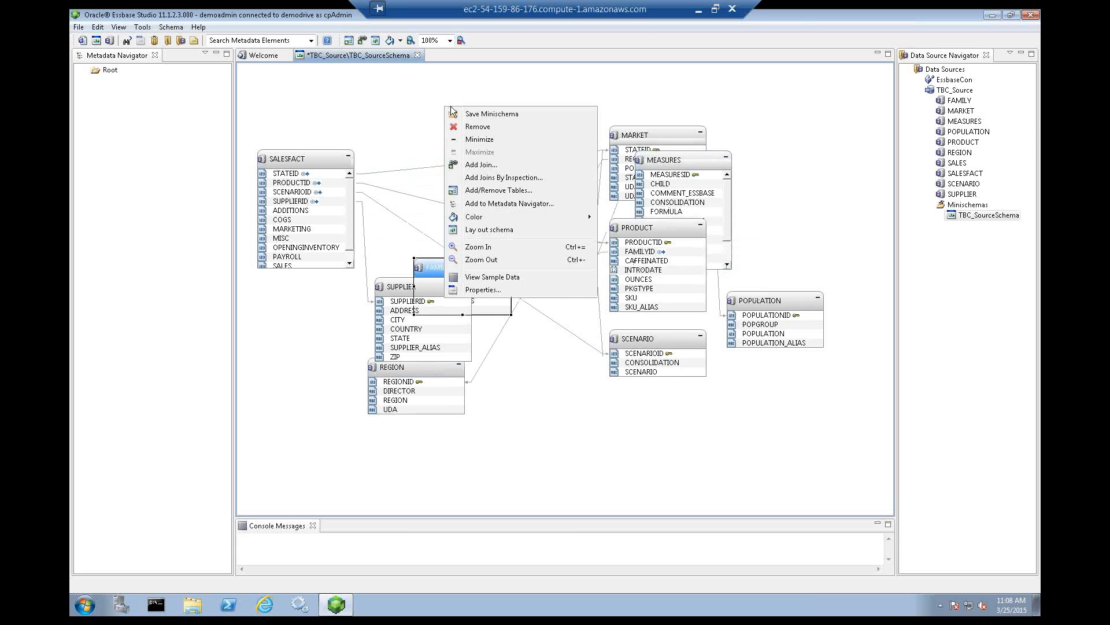
pyautogui.click(488, 230)
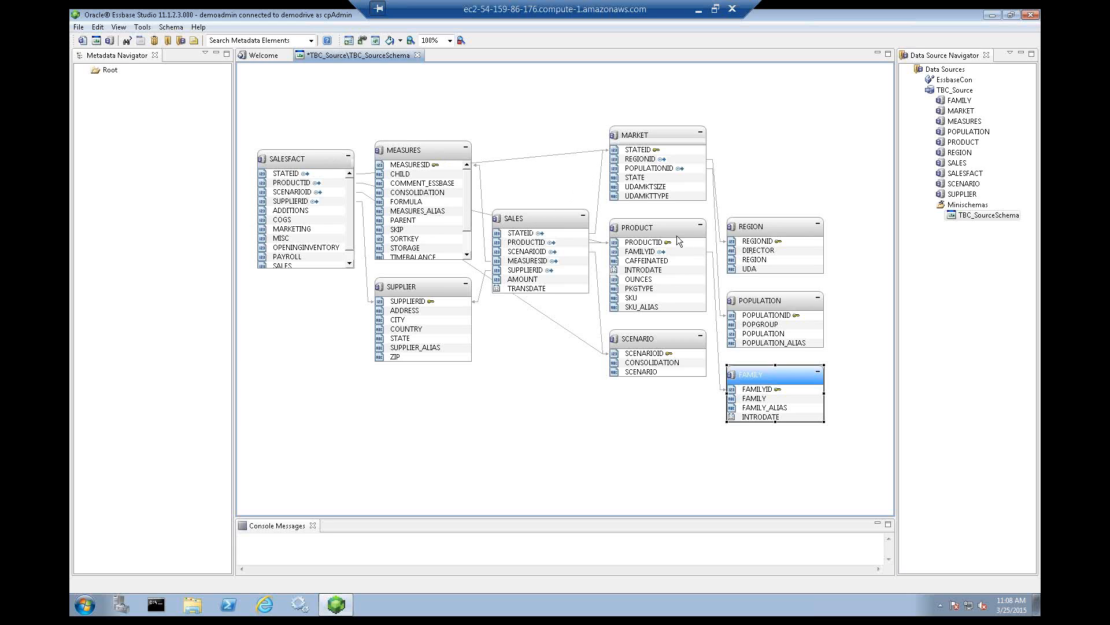
# - View the sample data of the SALESFACT table from the minischema, and close the sample view
pyautogui.rightClick(316, 160)
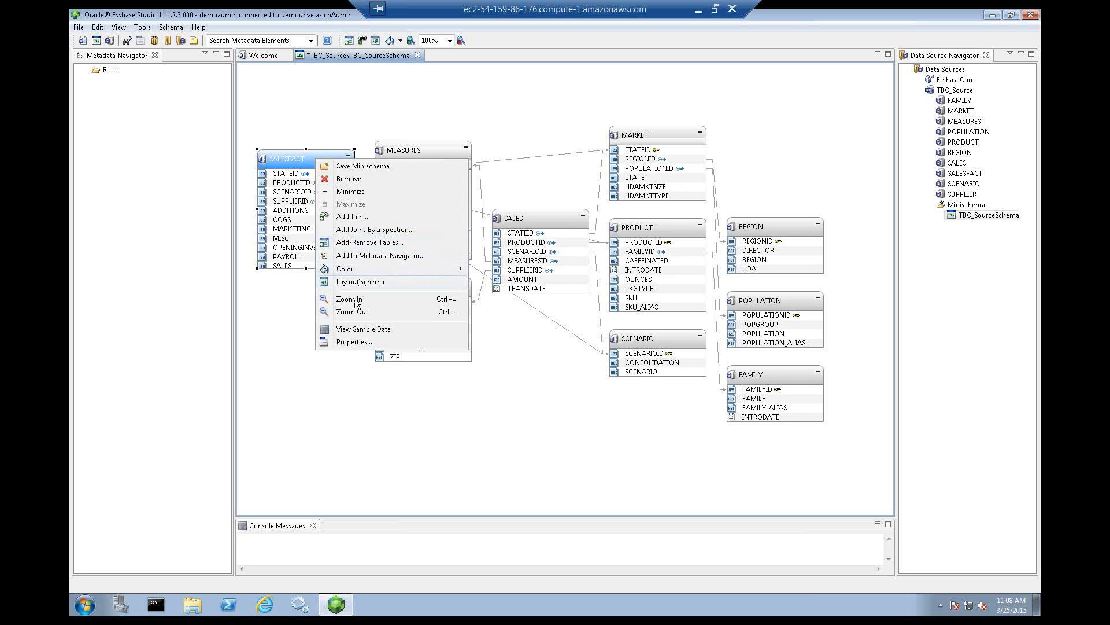
pyautogui.click(351, 327)
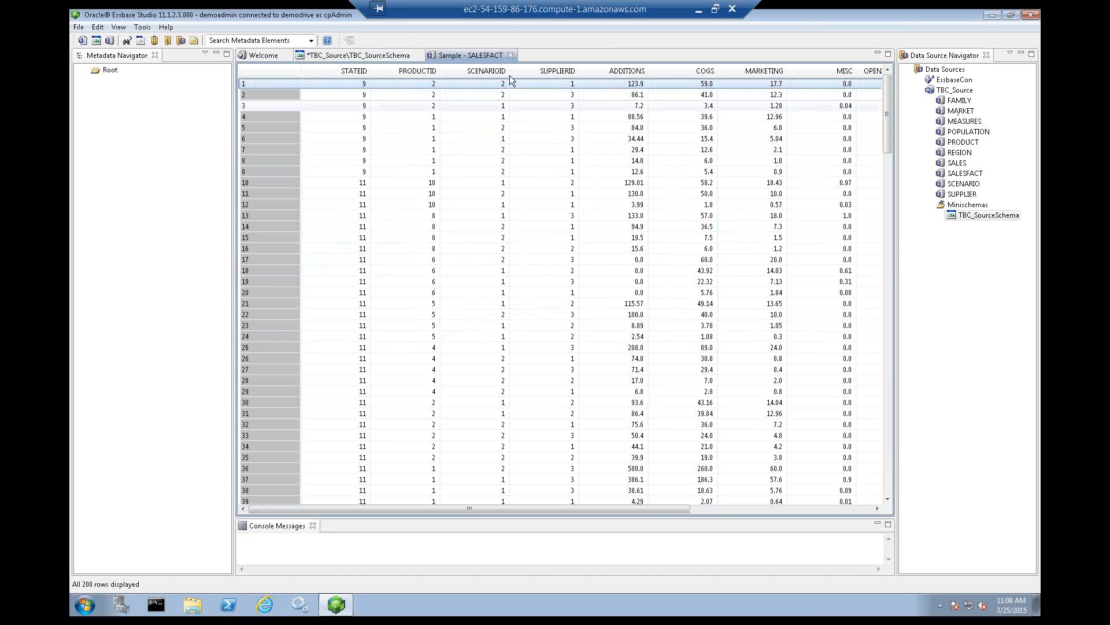
pyautogui.click(512, 55)
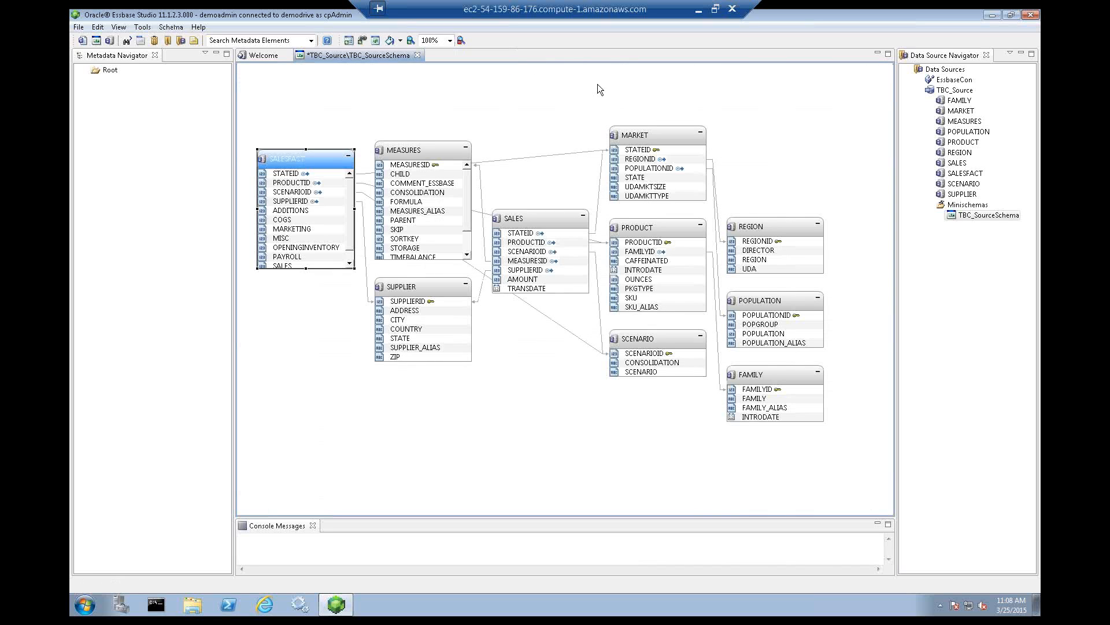
# - Inspect the properties of the STATEID join between SALESFACT and MARKET, and close the minischema without saving
pyautogui.click(294, 174)
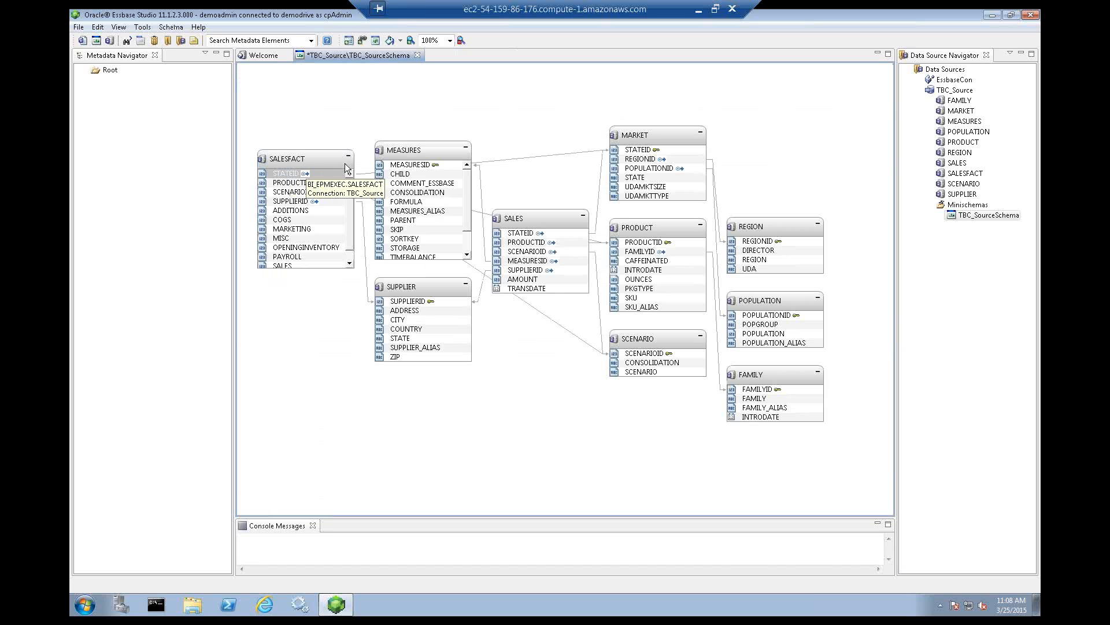
pyautogui.click(519, 158)
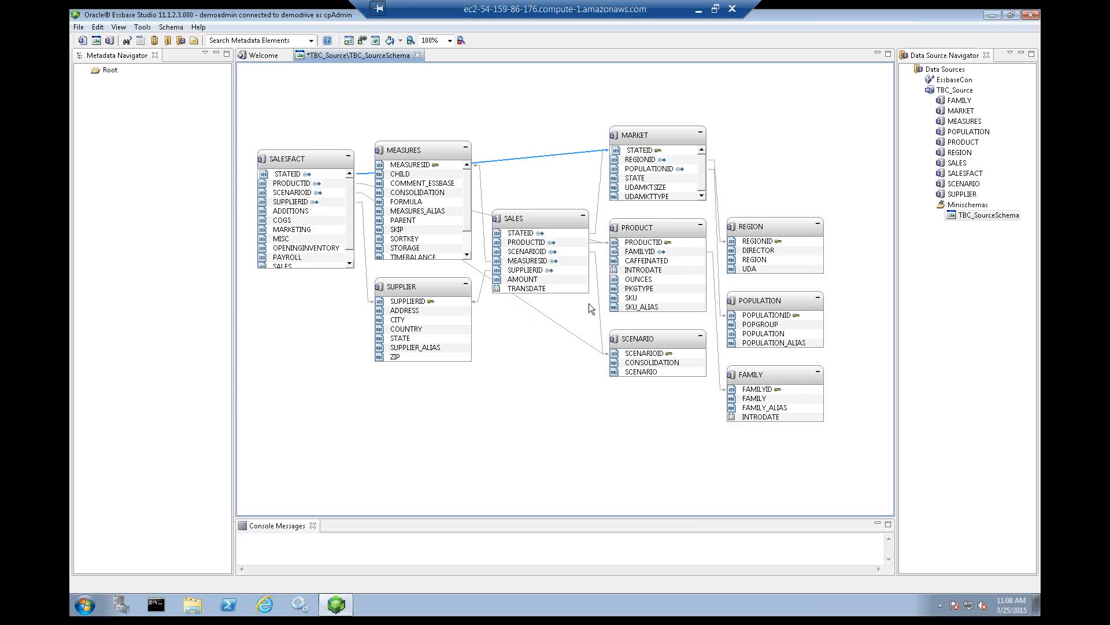
pyautogui.rightClick(525, 161)
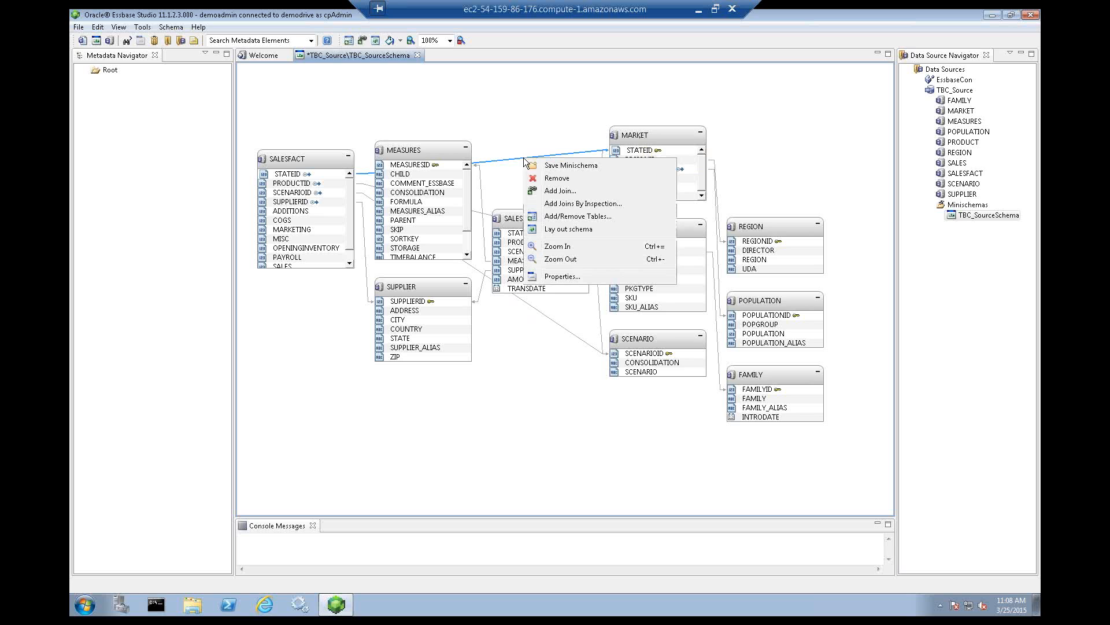
pyautogui.click(561, 190)
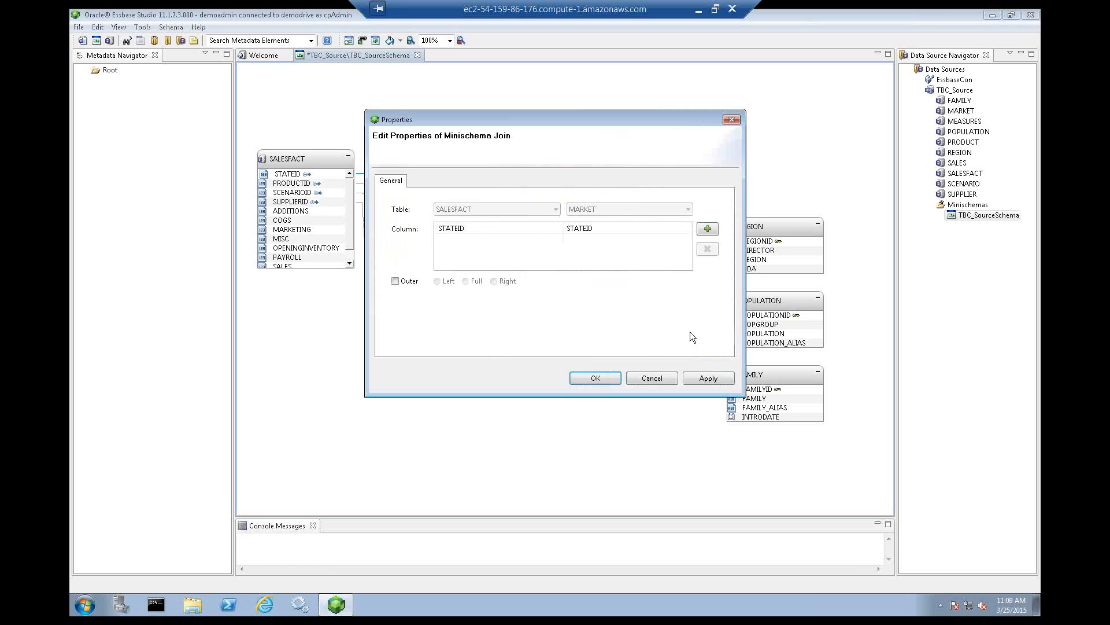
pyautogui.click(641, 376)
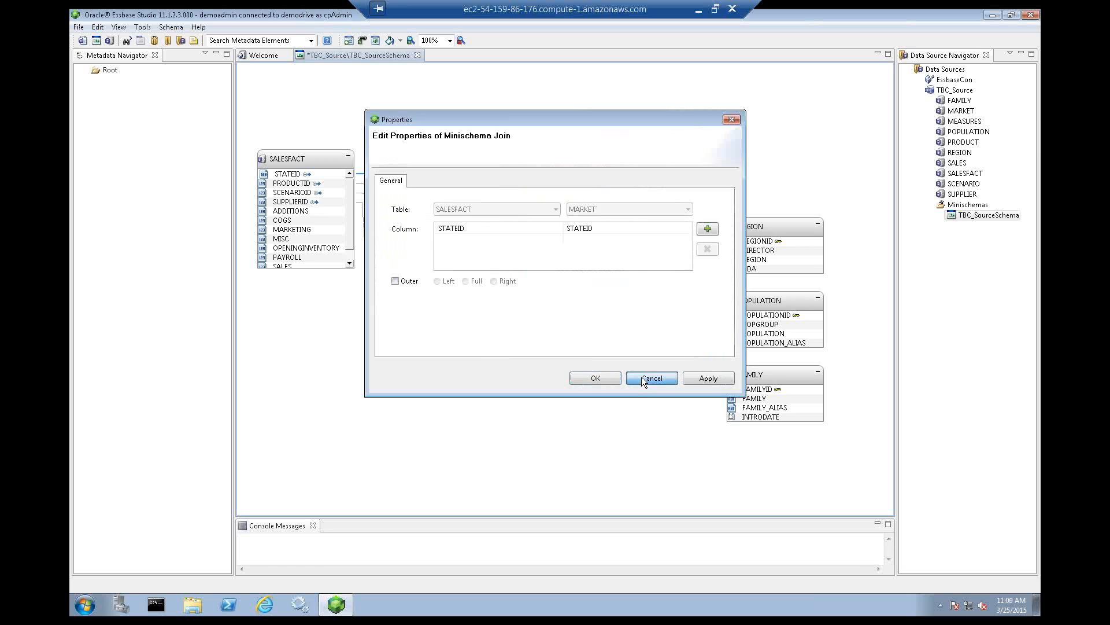
pyautogui.click(417, 54)
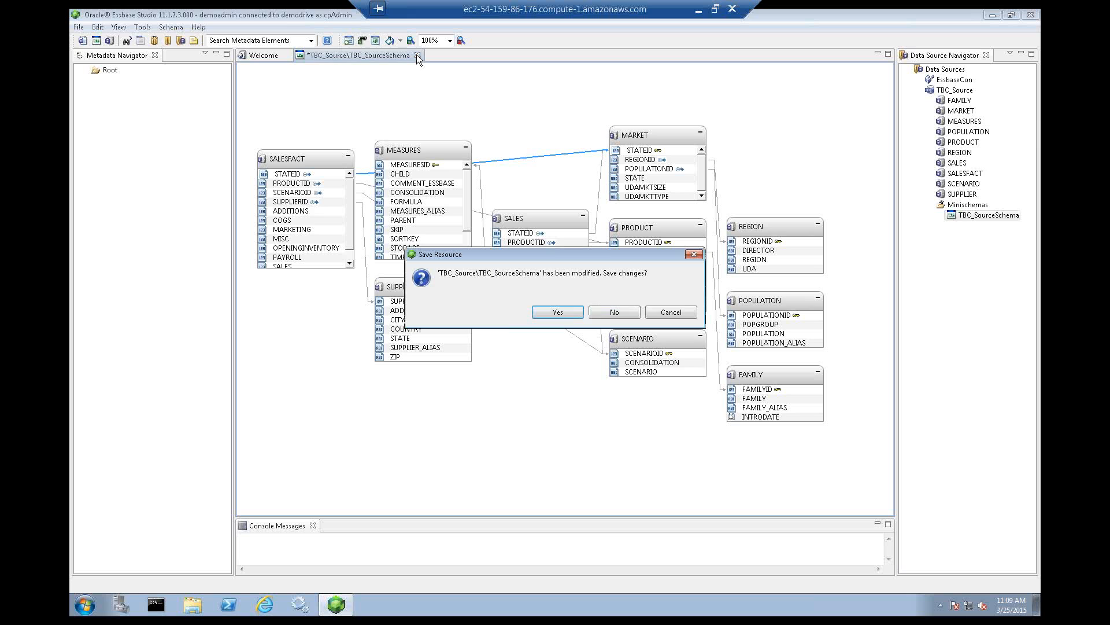
pyautogui.click(613, 315)
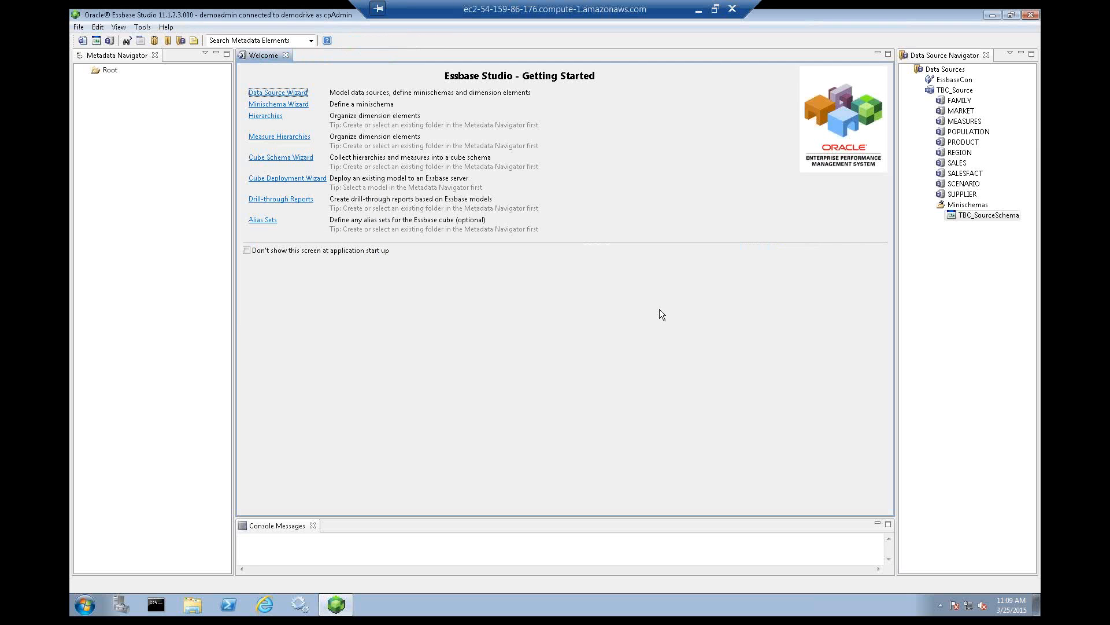
# - Add the FAMILY column of the FAMILY table as a dimension element in the FAMILY metadata folder under TBC_Source
pyautogui.click(83, 70)
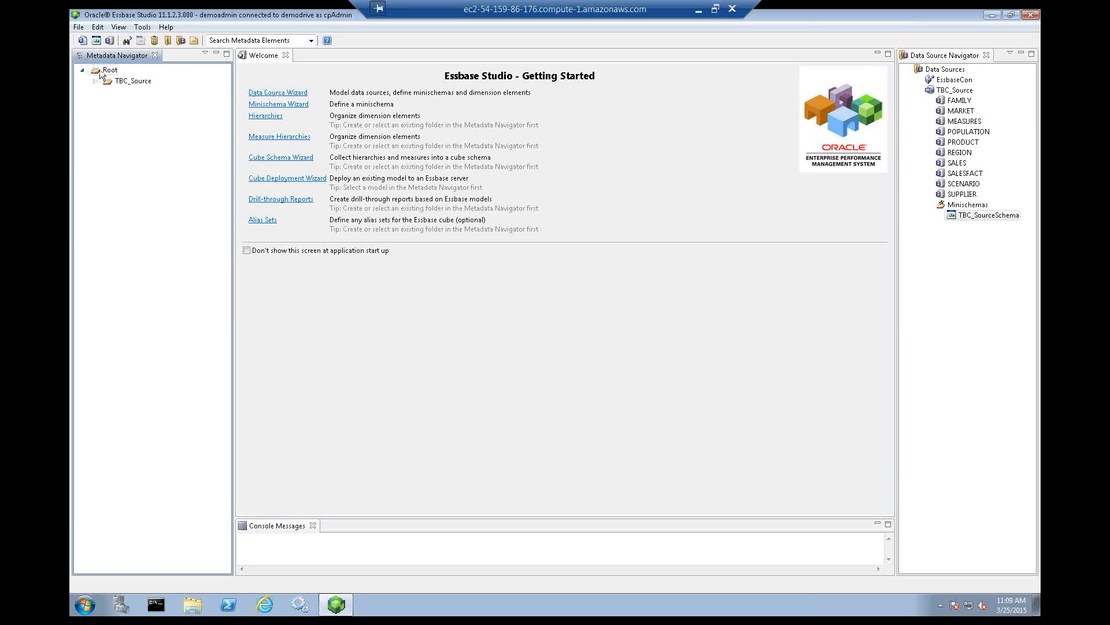
pyautogui.click(95, 82)
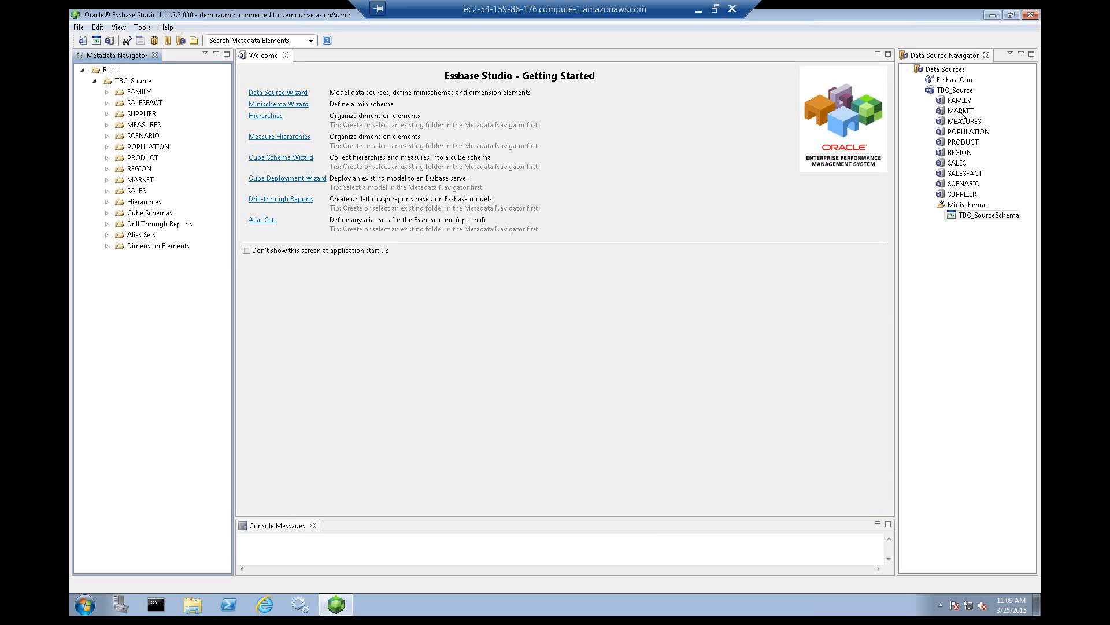
pyautogui.click(106, 92)
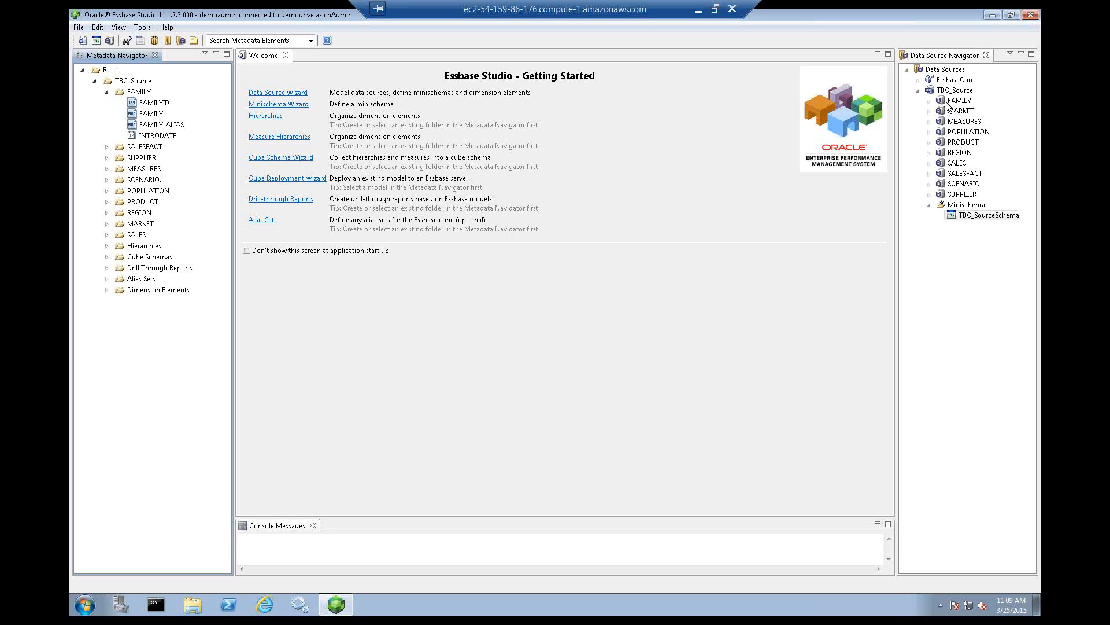
pyautogui.click(928, 100)
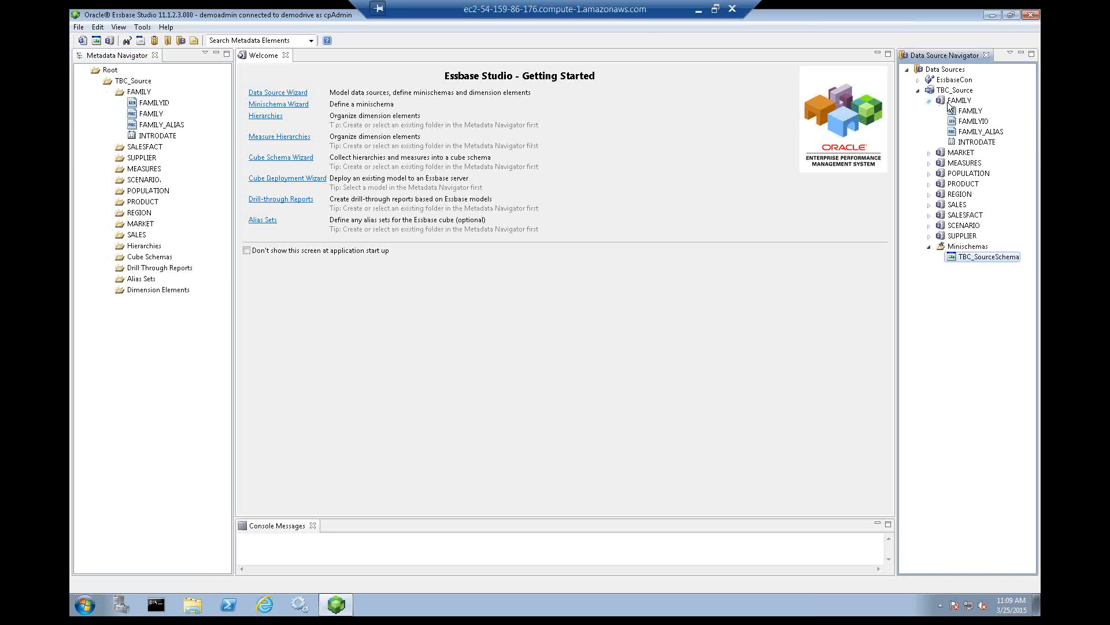
pyautogui.moveTo(971, 113); pyautogui.dragTo(146, 96)
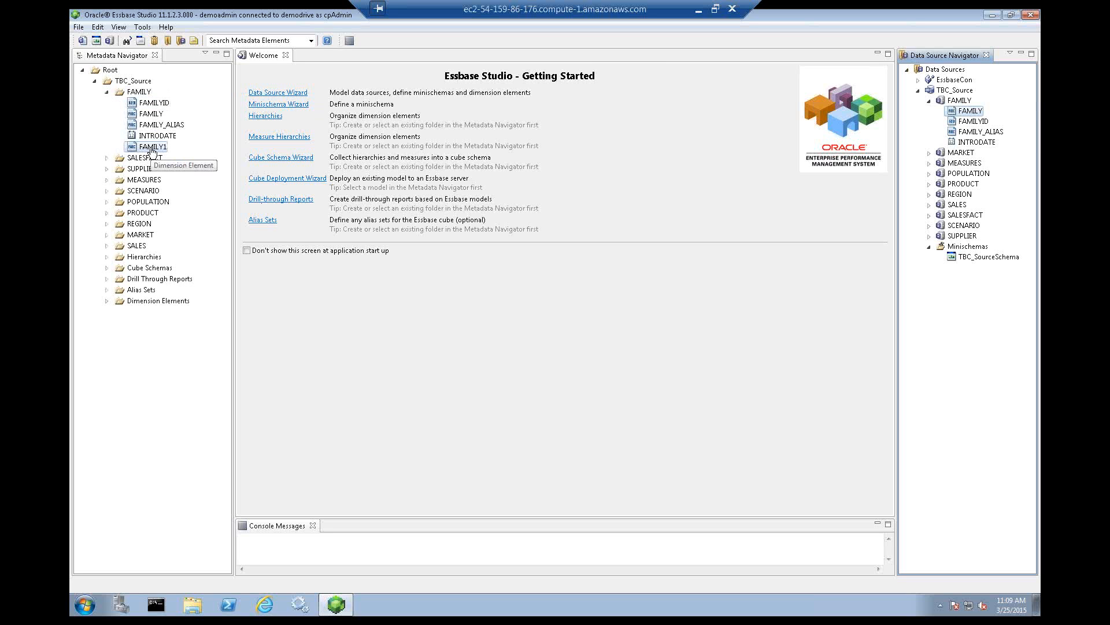
# - Try renaming the FAMILY1 dimension element to SKU in its properties, and discard the change
pyautogui.rightClick(152, 149)
pyautogui.click(182, 155)
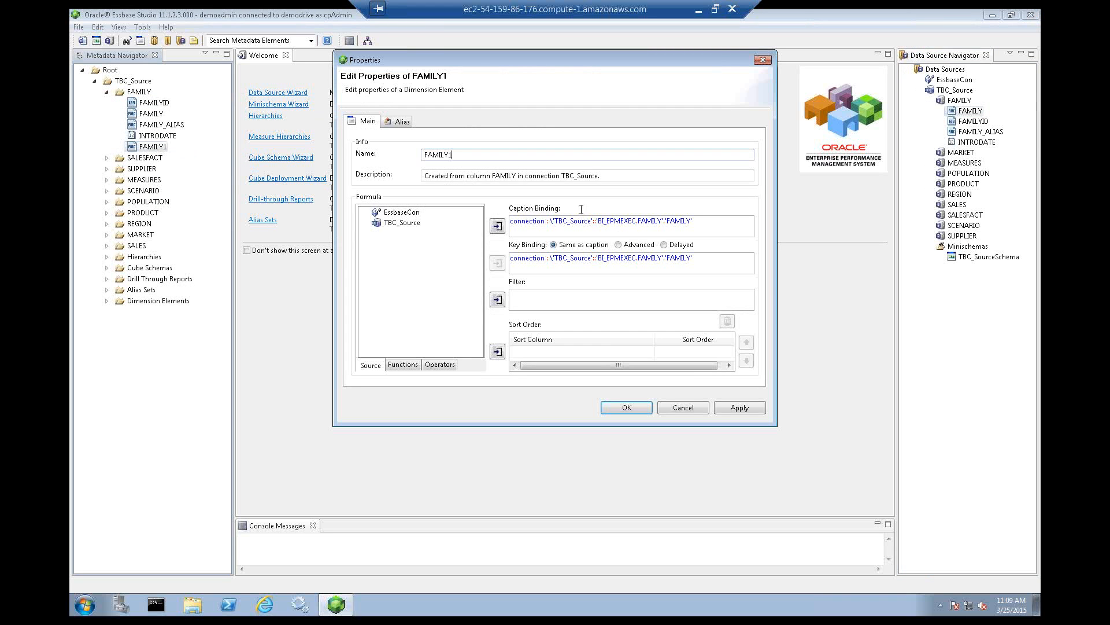
pyautogui.moveTo(473, 154); pyautogui.dragTo(427, 154)
pyautogui.write('SKU')
pyautogui.click(668, 407)
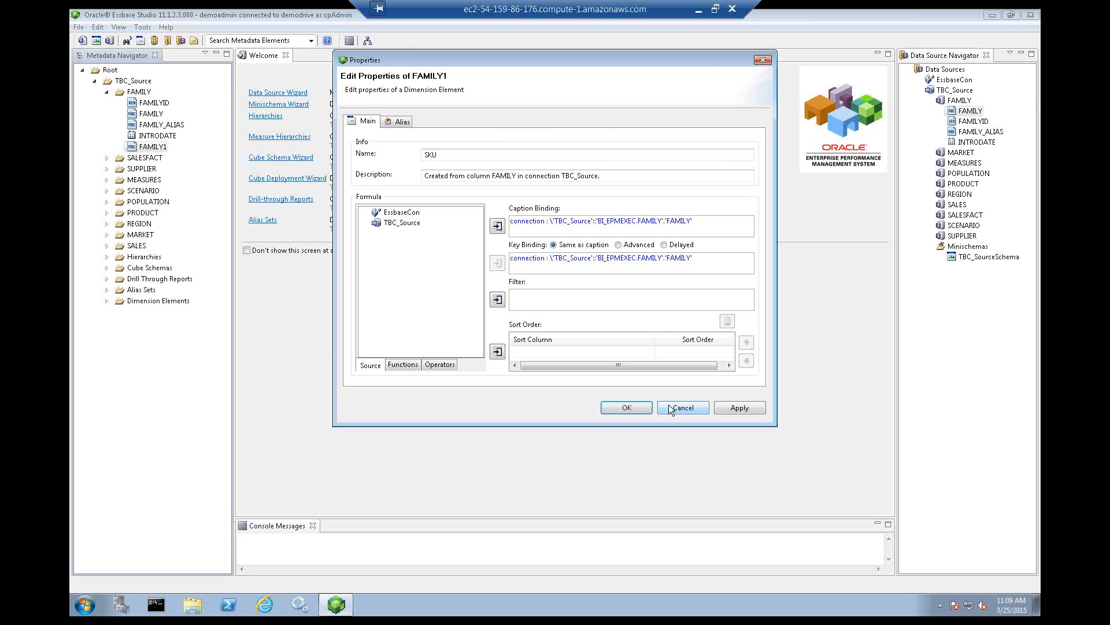
# - Delete the FAMILY1 dimension element from the FAMILY metadata folder
pyautogui.rightClick(152, 147)
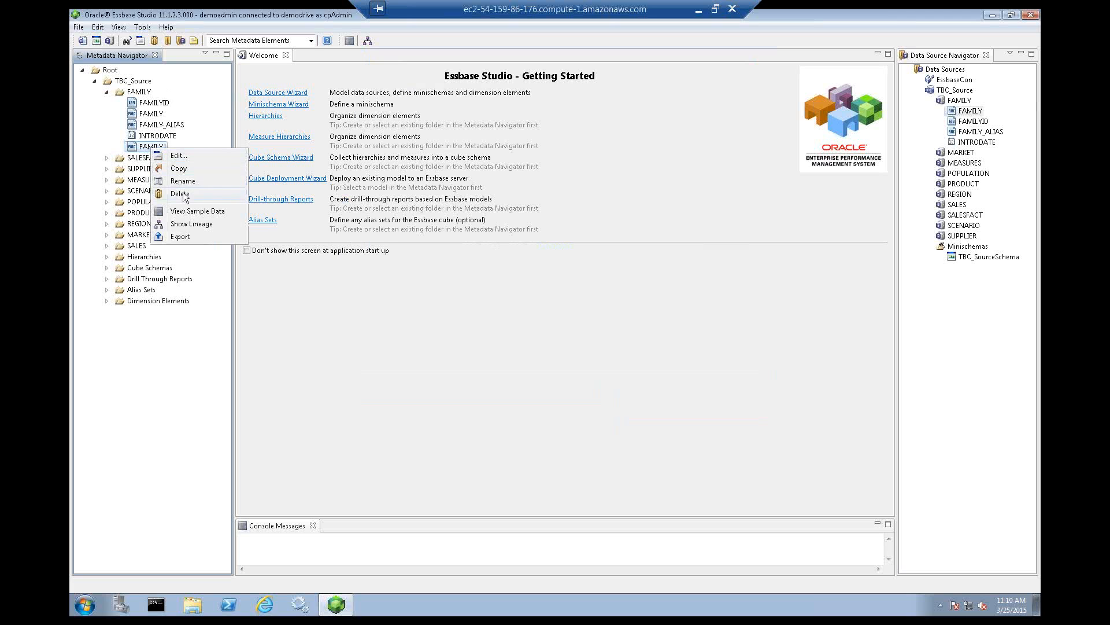
pyautogui.click(180, 194)
pyautogui.click(618, 319)
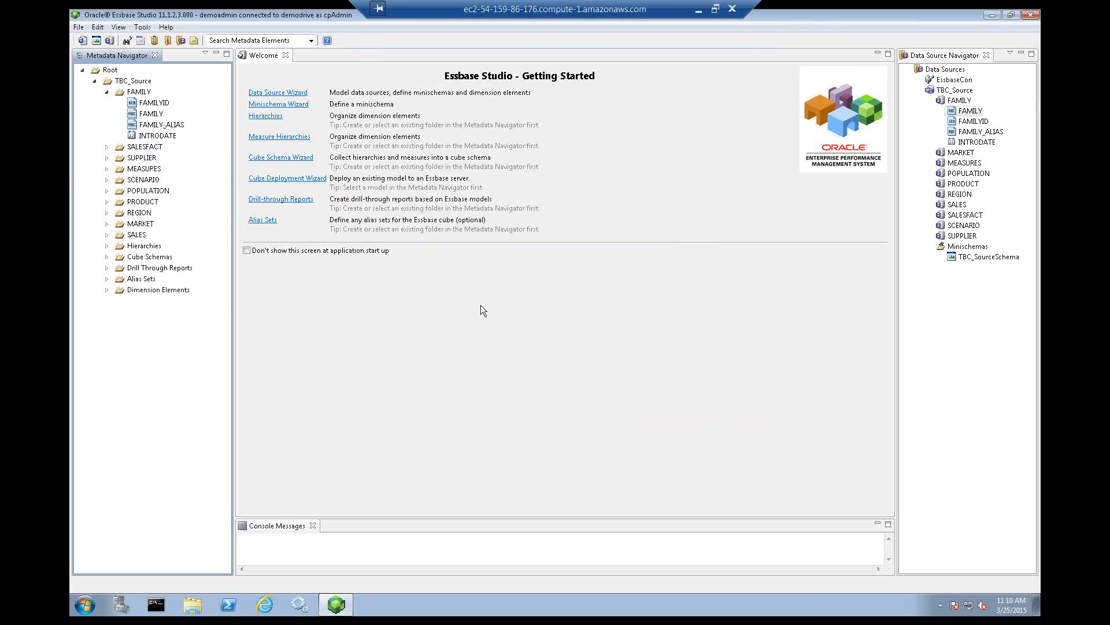
# - Look through the Time and Period folders of Dimension Elements, and view the sample data of TRANSDATE with caption binding
pyautogui.click(105, 290)
pyautogui.click(118, 301)
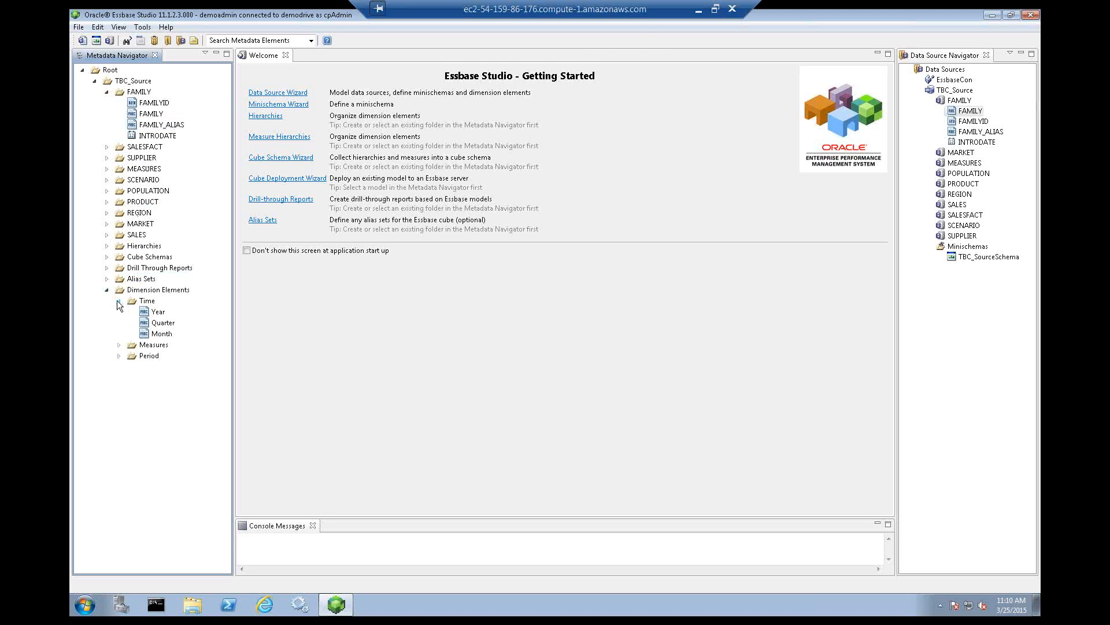
pyautogui.click(118, 301)
pyautogui.click(118, 323)
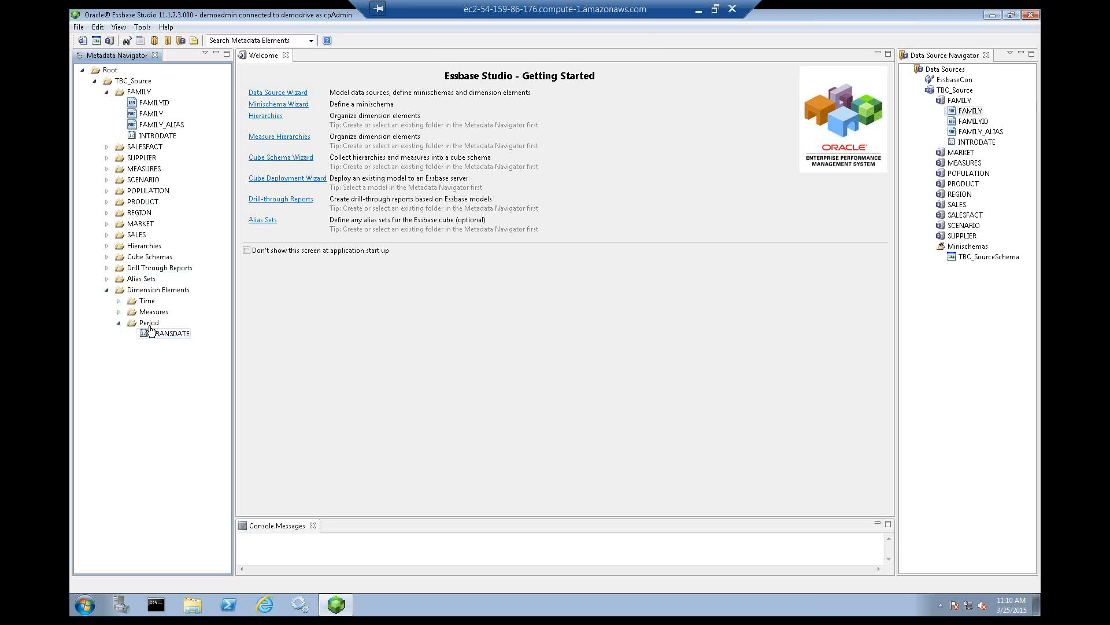
pyautogui.click(163, 337)
pyautogui.rightClick(162, 337)
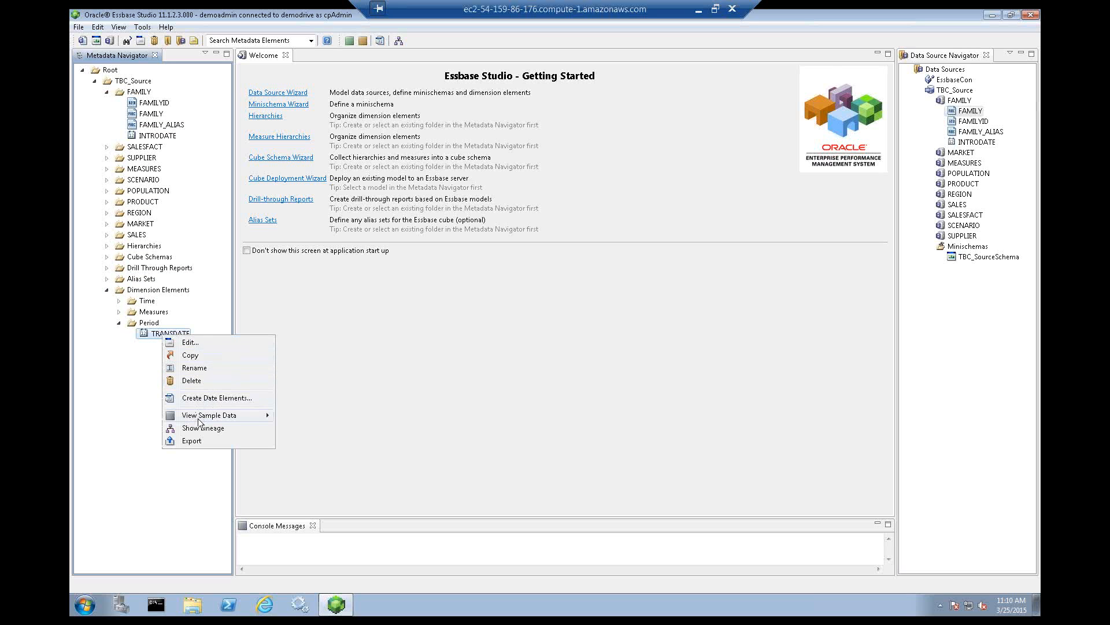
pyautogui.moveTo(203, 415)
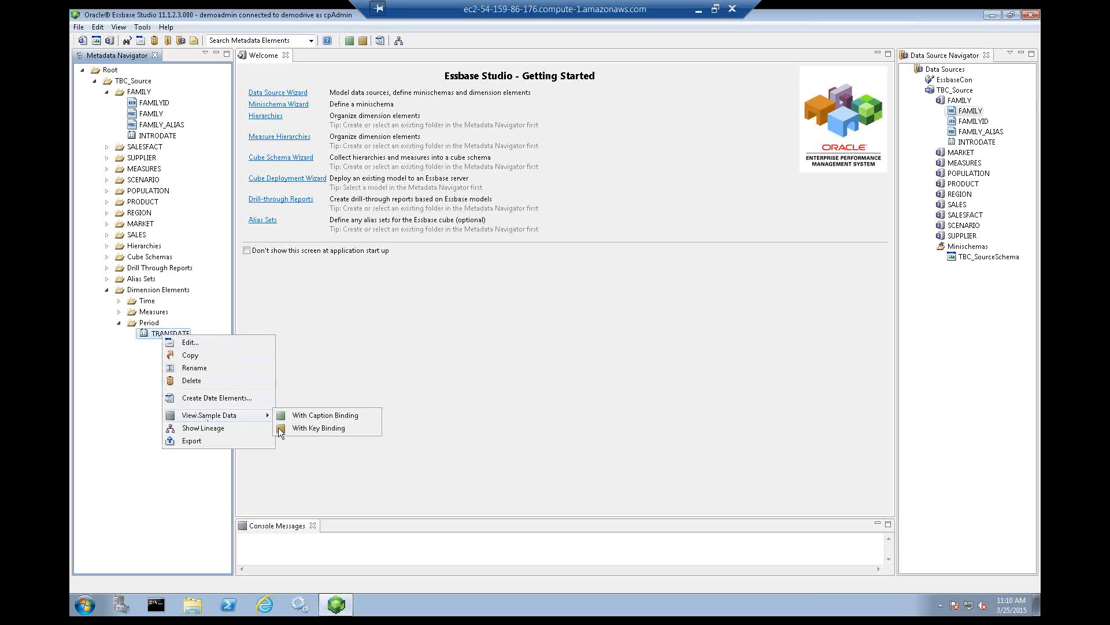
pyautogui.click(306, 415)
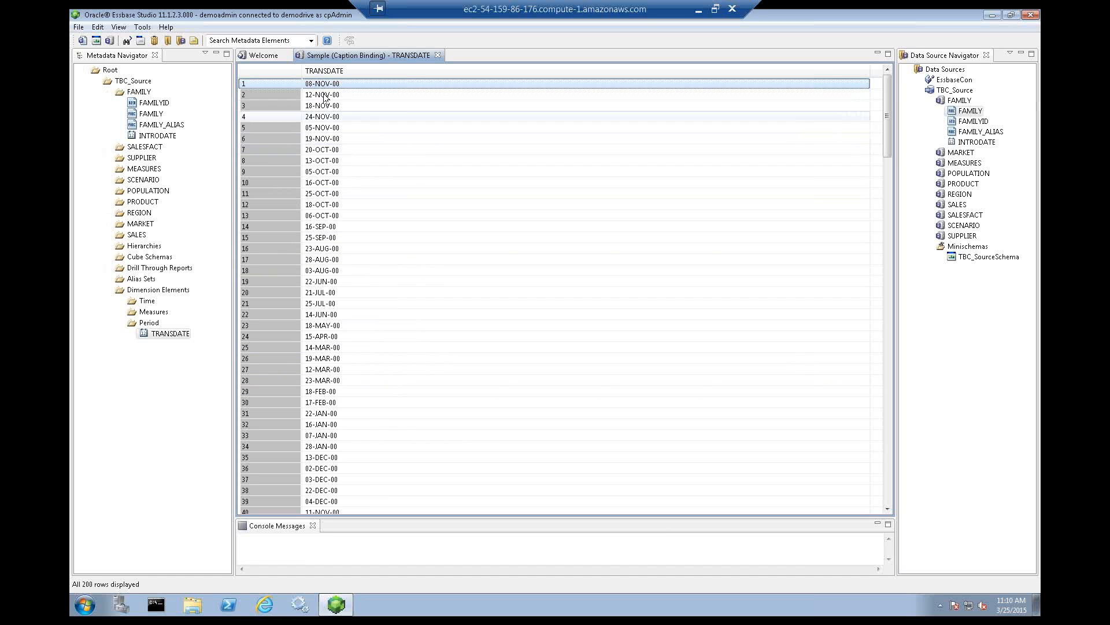
# - Create Year, Quarter and Month date elements based on TRANSDATE in the Period folder
pyautogui.rightClick(166, 337)
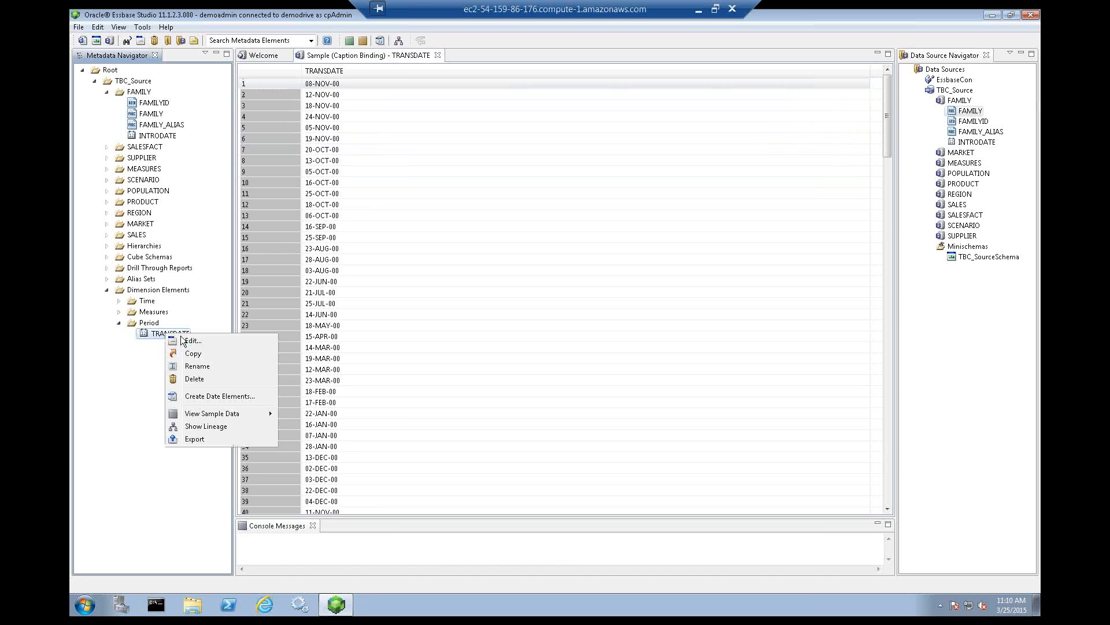
pyautogui.click(195, 396)
pyautogui.click(417, 267)
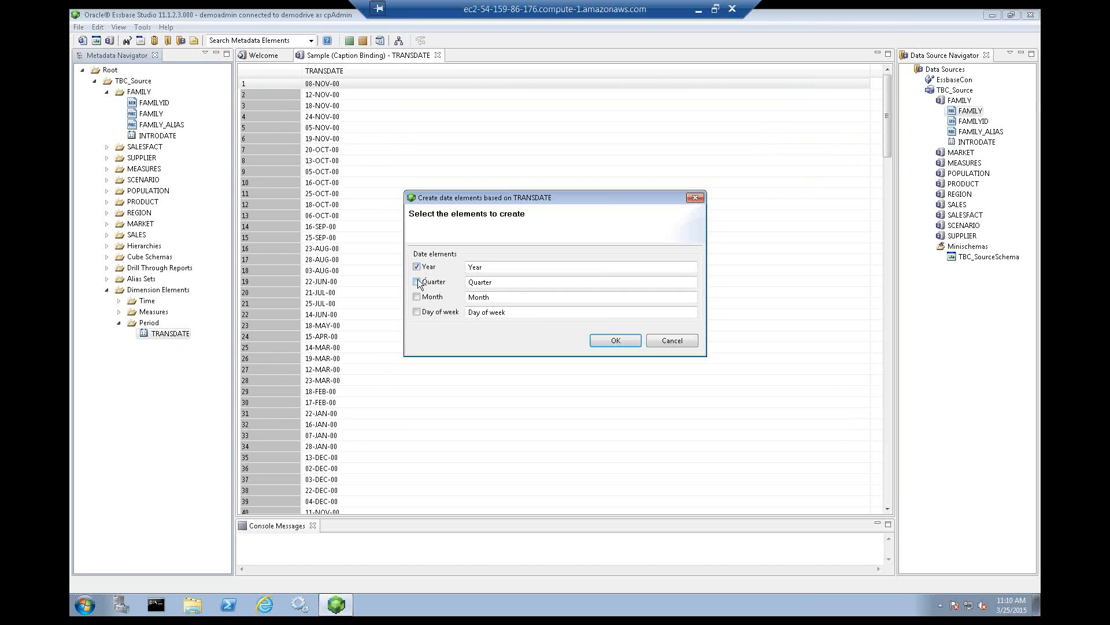
pyautogui.click(417, 282)
pyautogui.click(417, 297)
pyautogui.click(606, 340)
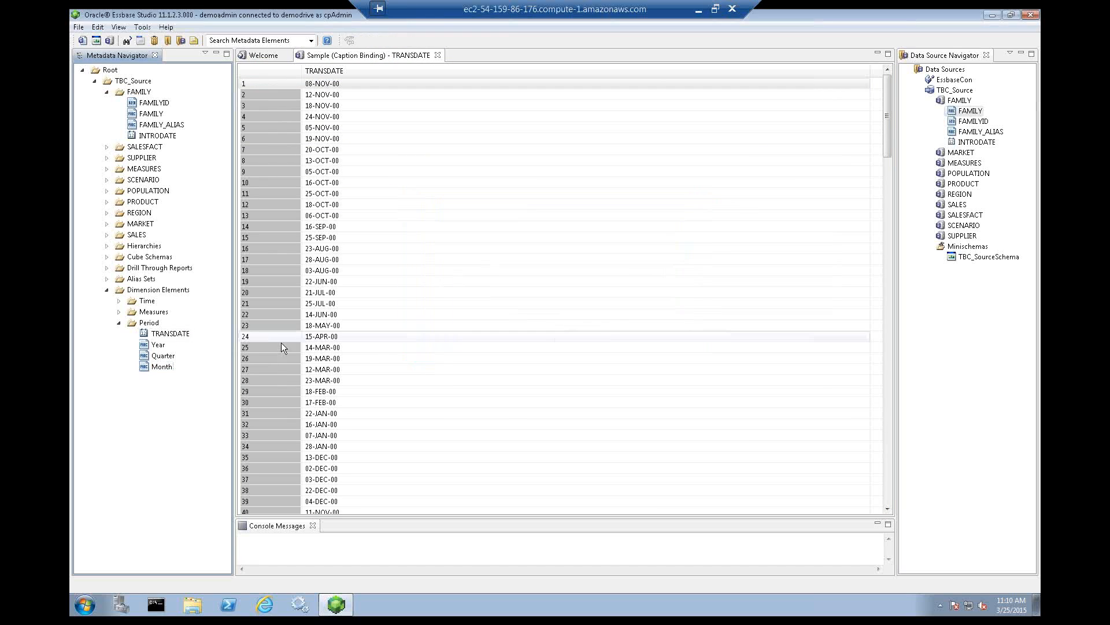
# - View the sample data of the Year, Quarter and Month elements in the Period folder, and close the three sample views
pyautogui.click(164, 347)
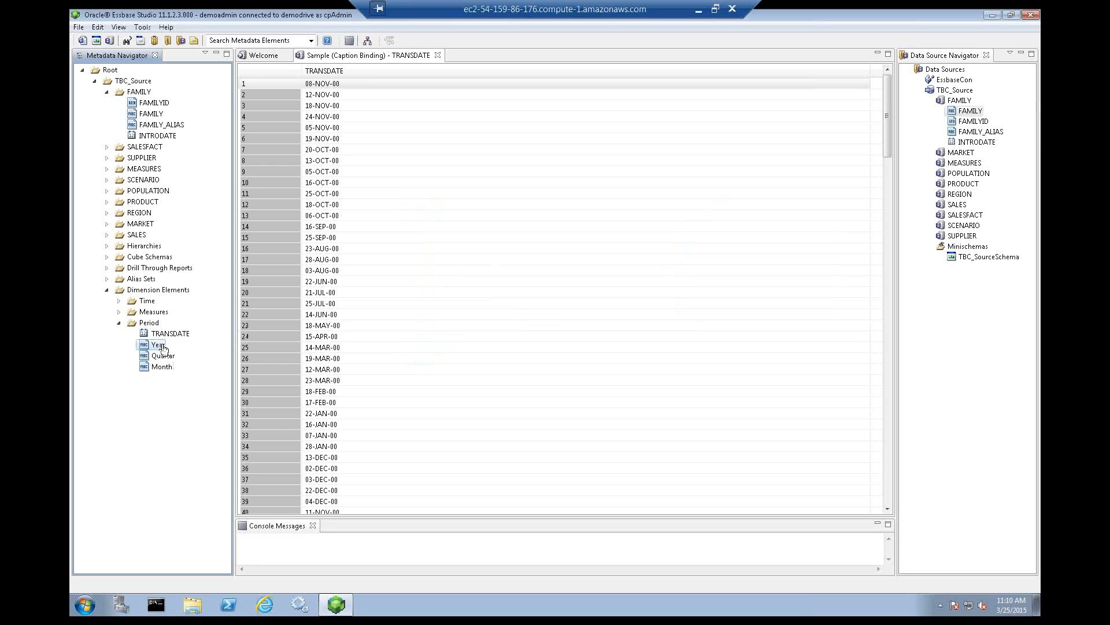
pyautogui.rightClick(163, 346)
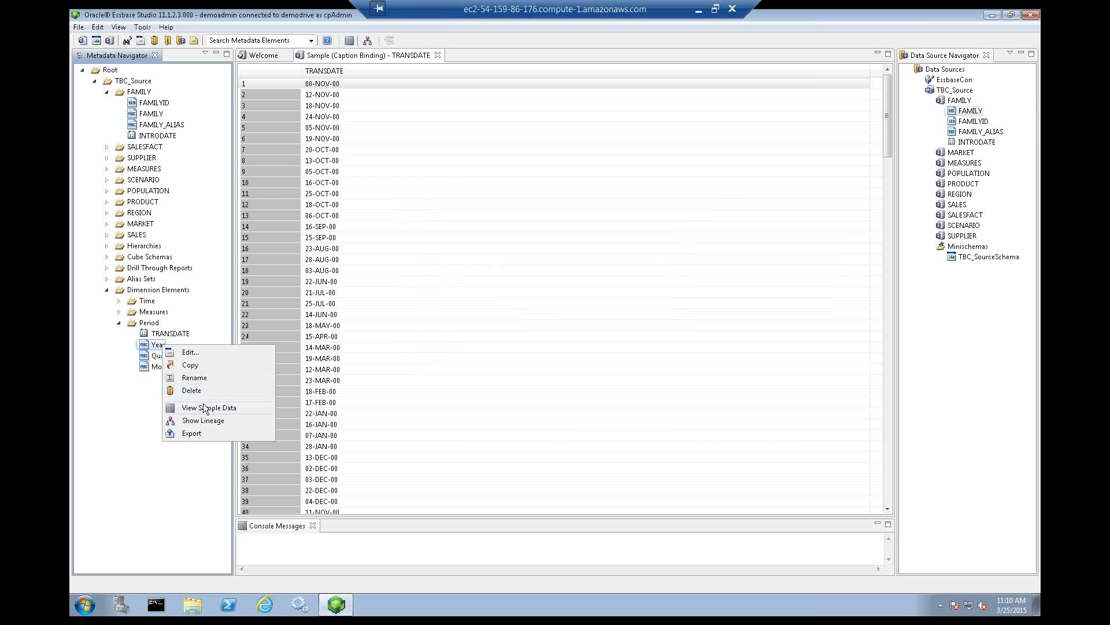
pyautogui.click(205, 408)
pyautogui.rightClick(166, 356)
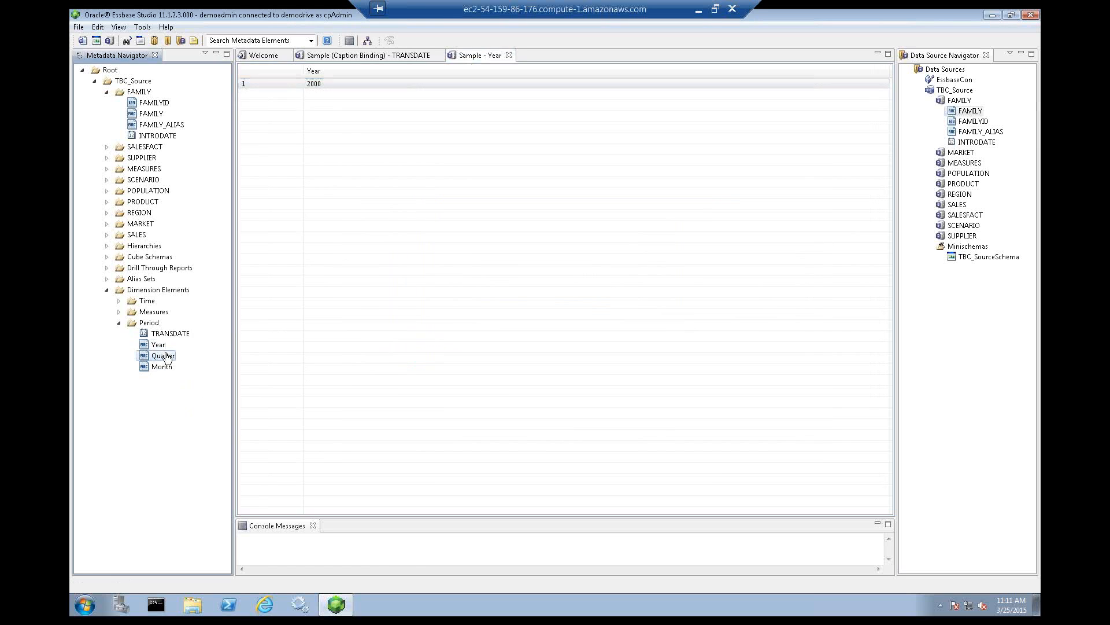
pyautogui.click(197, 417)
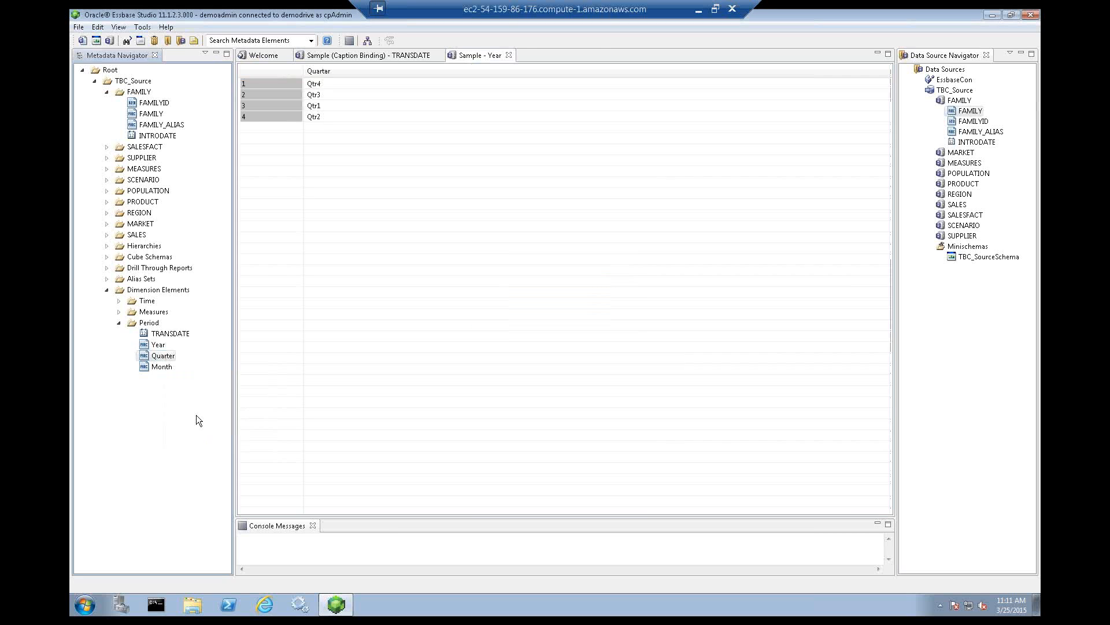
pyautogui.rightClick(162, 367)
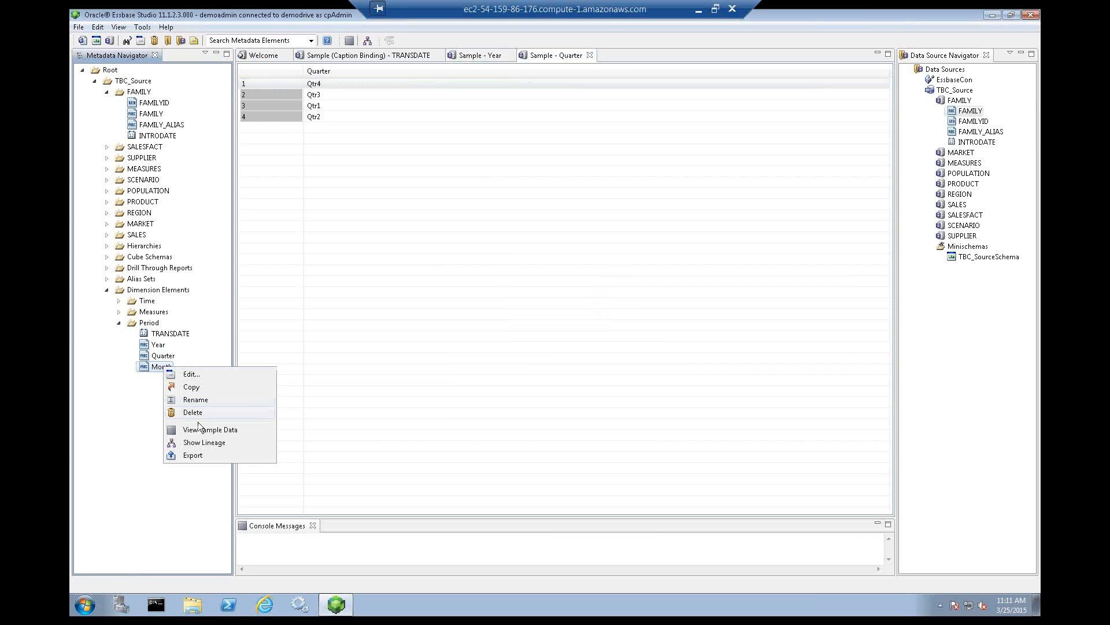
pyautogui.click(198, 431)
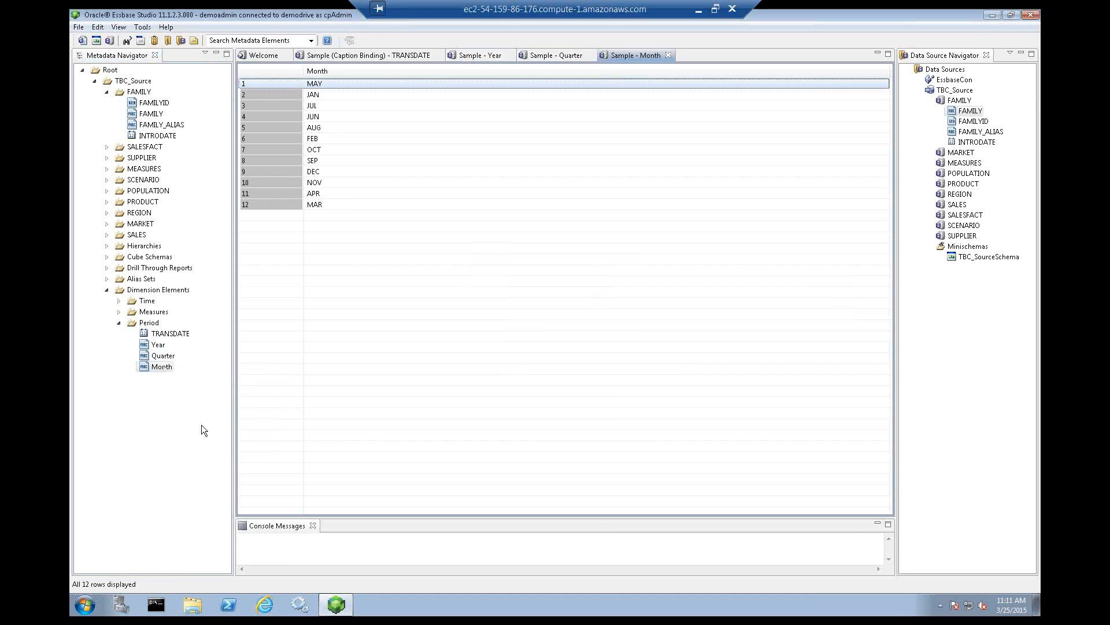
pyautogui.click(669, 55)
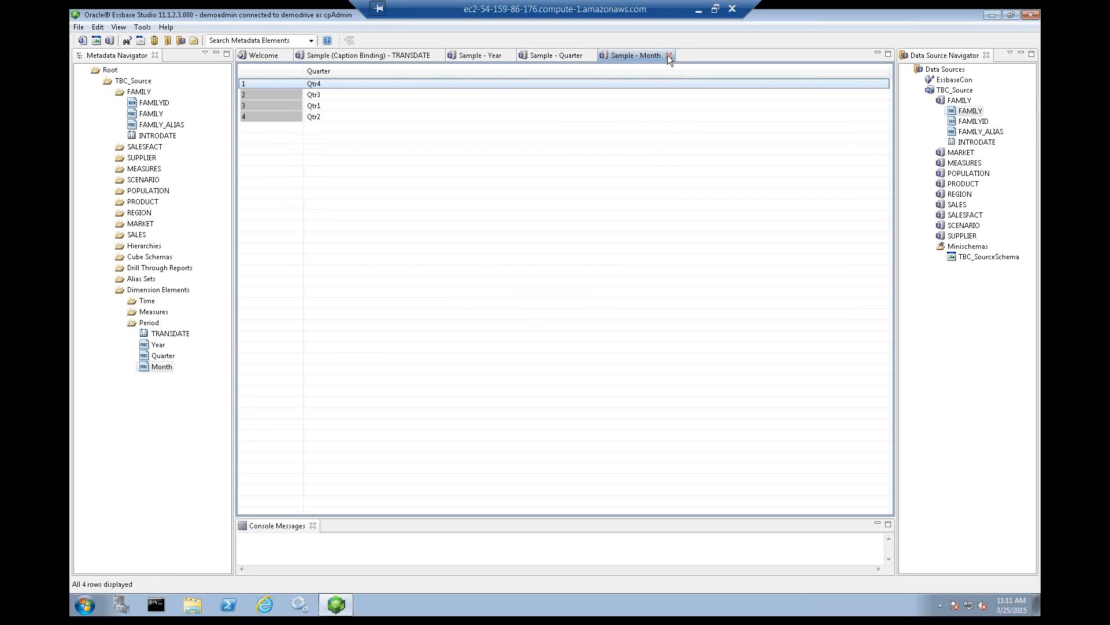
pyautogui.click(589, 55)
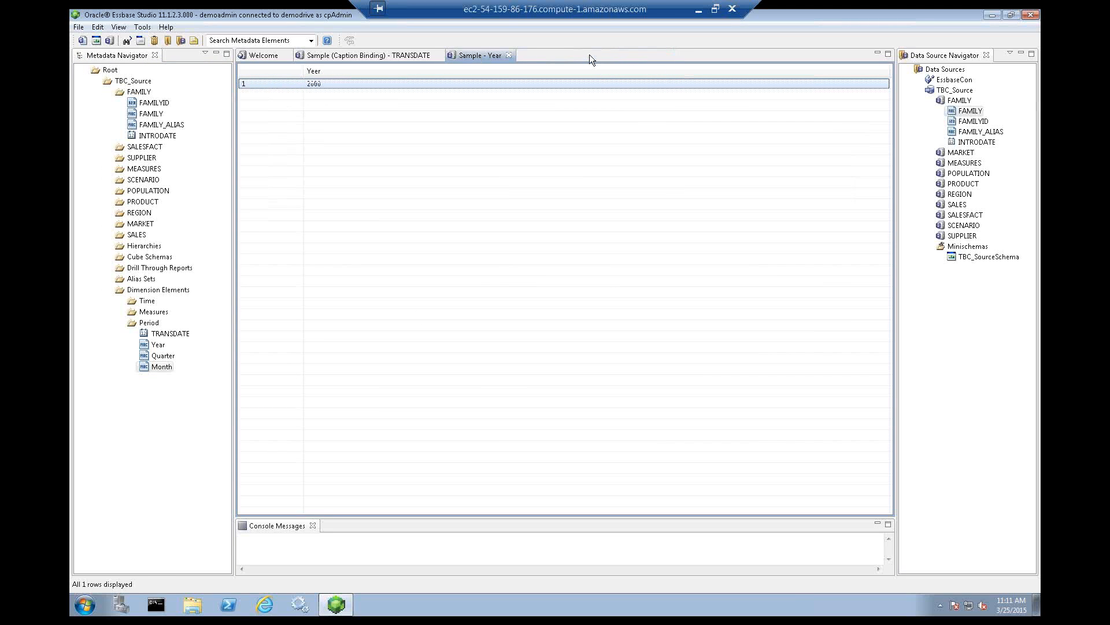
pyautogui.click(510, 56)
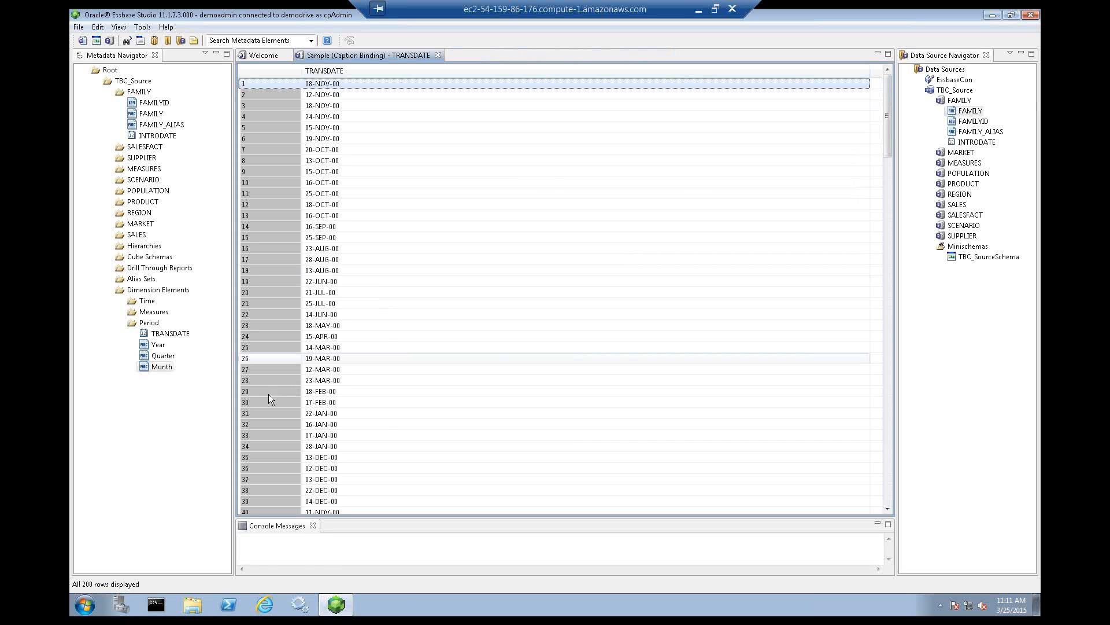
# - Inspect the caption and key binding in the properties of the Period folder's Month element, and close them without changes
pyautogui.rightClick(159, 370)
pyautogui.click(186, 376)
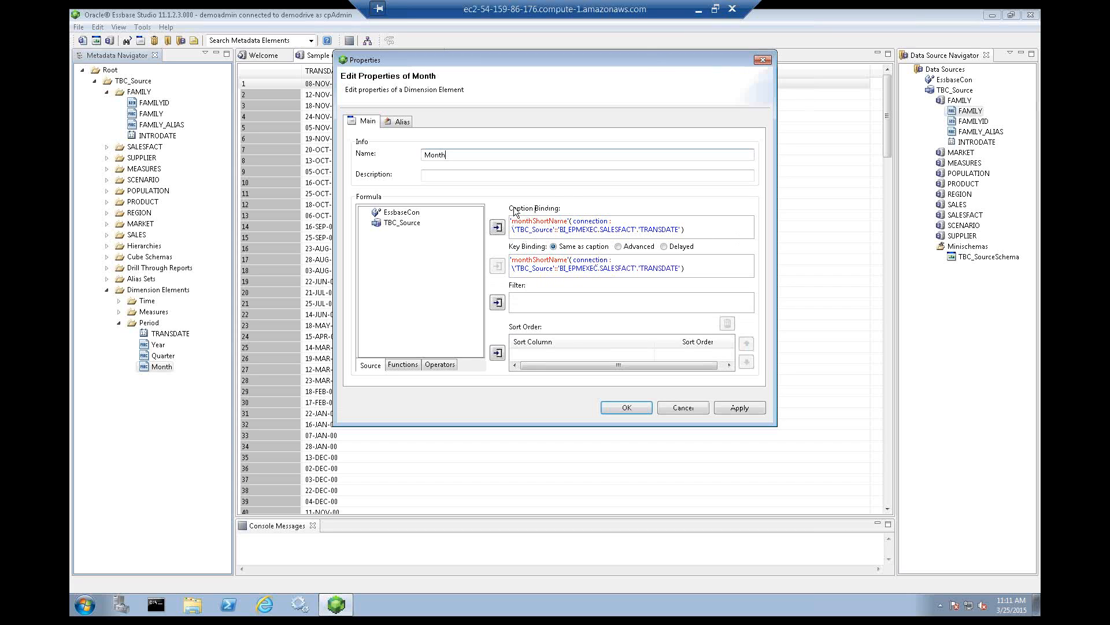
pyautogui.click(539, 296)
pyautogui.click(683, 407)
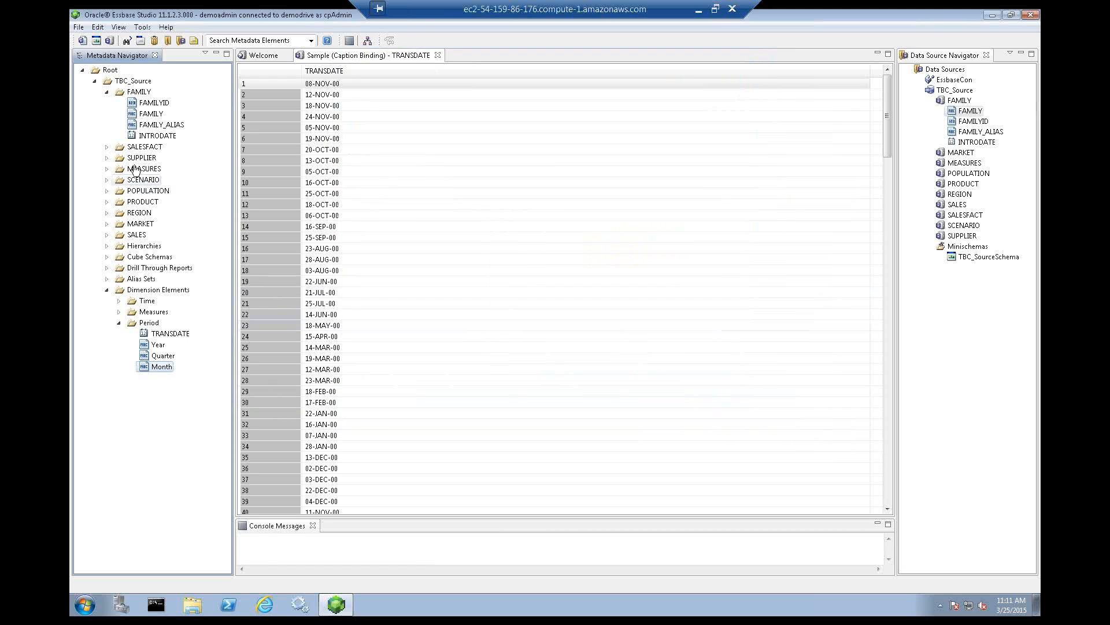
# - Collapse the Dimension Elements and FAMILY folders, and examine the elements inside the SALESFACT, SUPPLIER and SCENARIO metadata folders
pyautogui.click(106, 291)
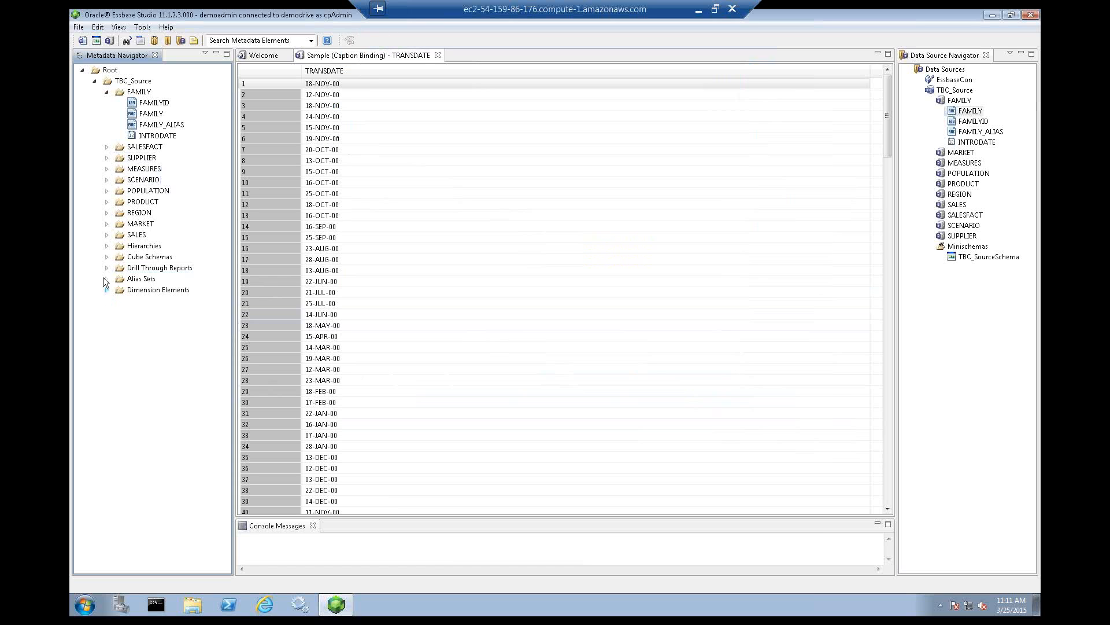
pyautogui.click(106, 148)
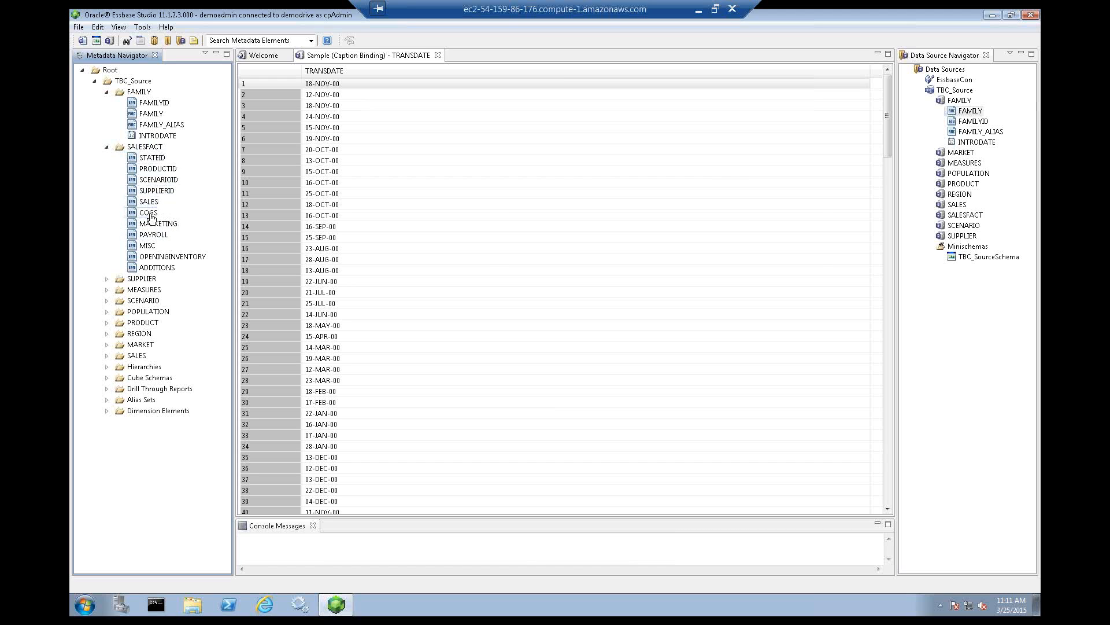
pyautogui.click(106, 147)
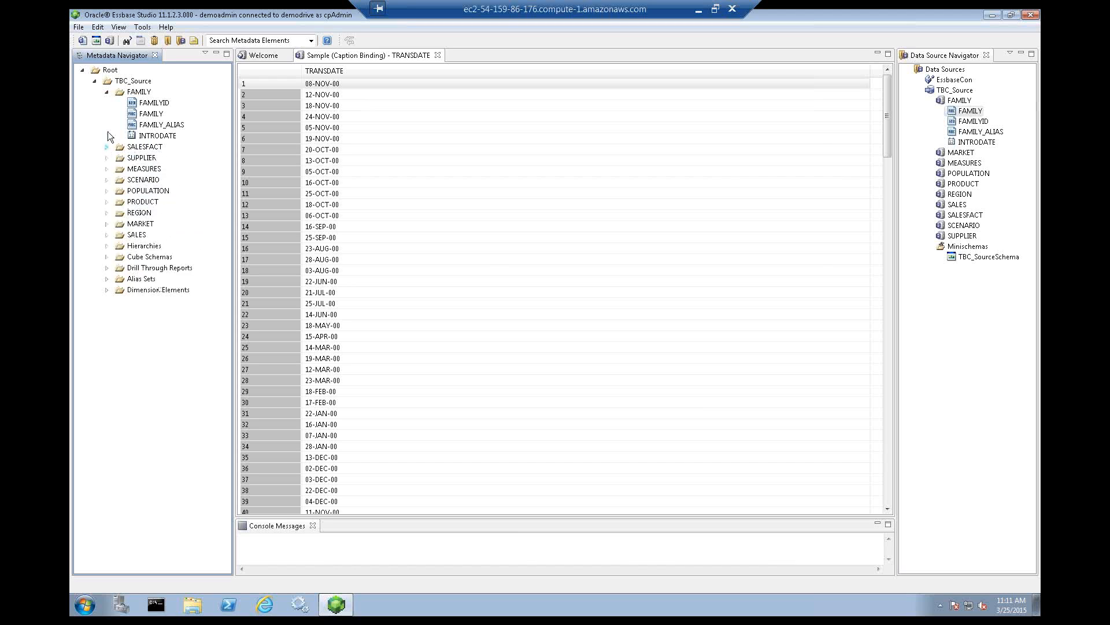
pyautogui.click(107, 92)
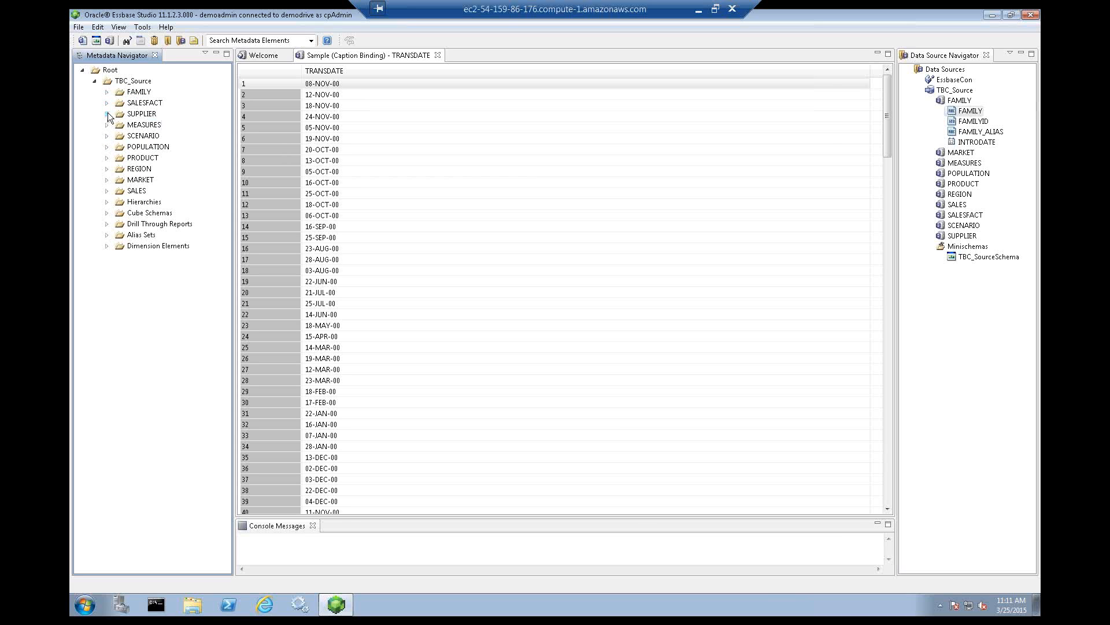
pyautogui.click(107, 114)
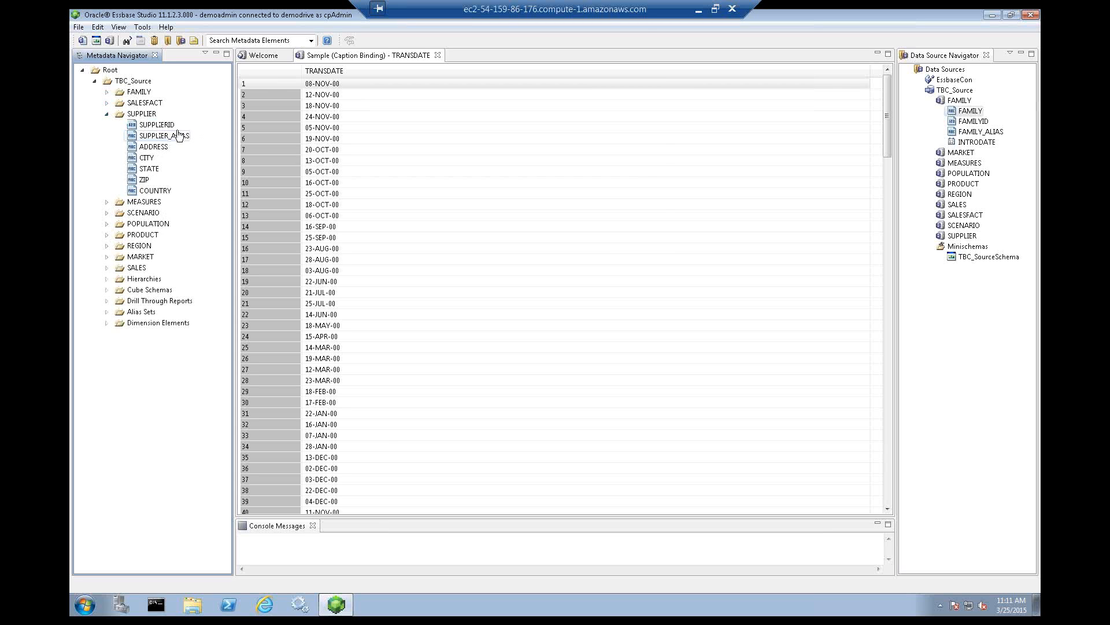
pyautogui.click(104, 114)
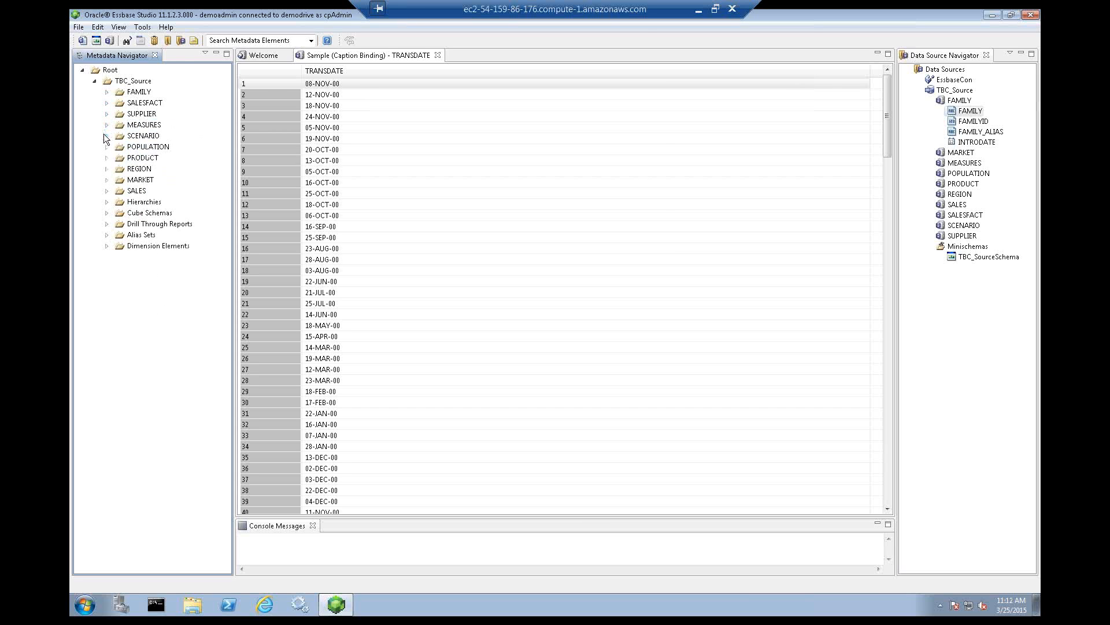
pyautogui.click(107, 136)
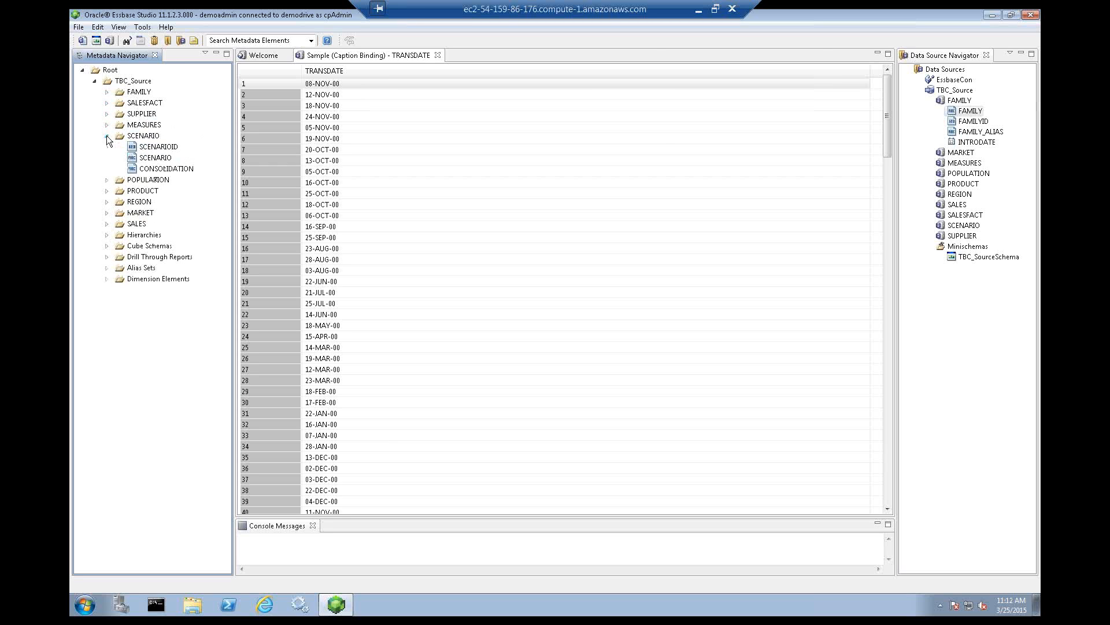
# - Examine the elements inside the POPULATION, PRODUCT and REGION metadata folders
pyautogui.click(107, 136)
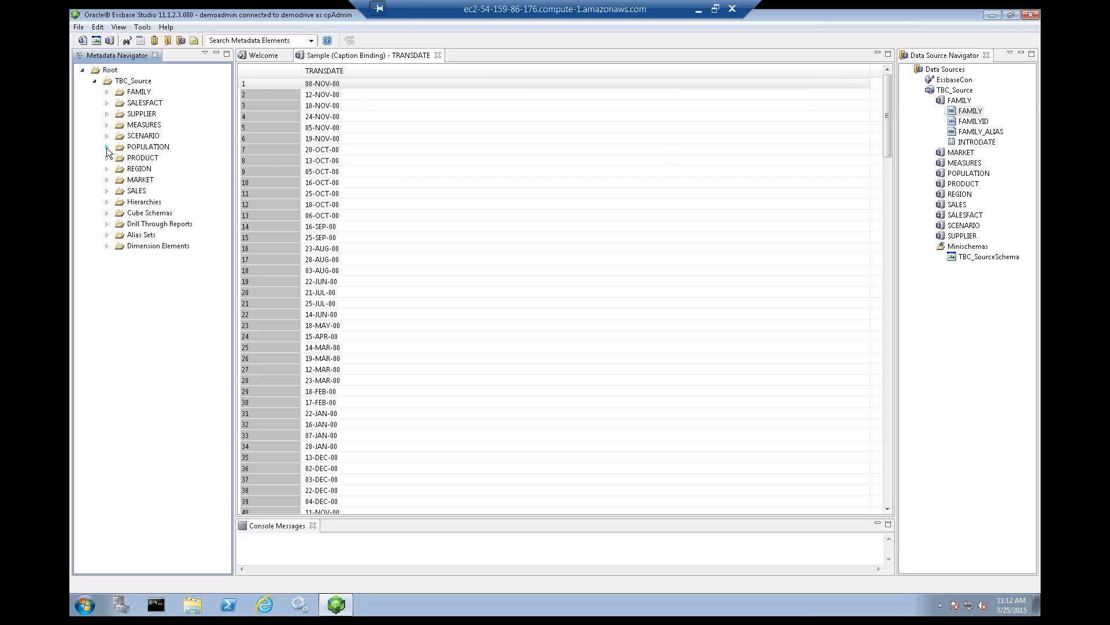
pyautogui.click(107, 147)
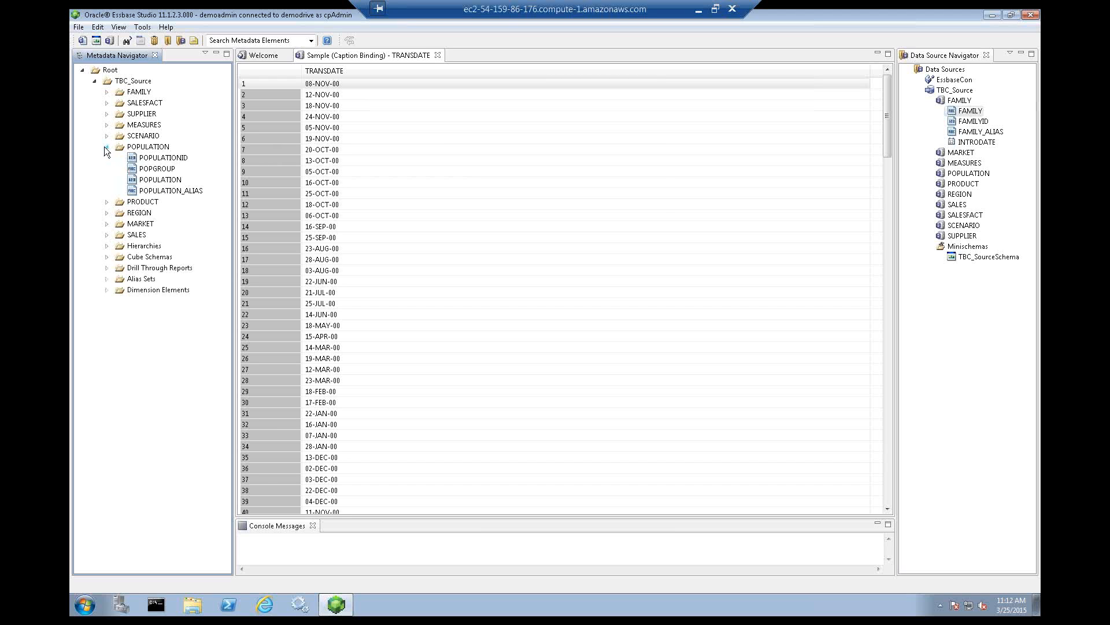
pyautogui.click(105, 146)
pyautogui.click(107, 158)
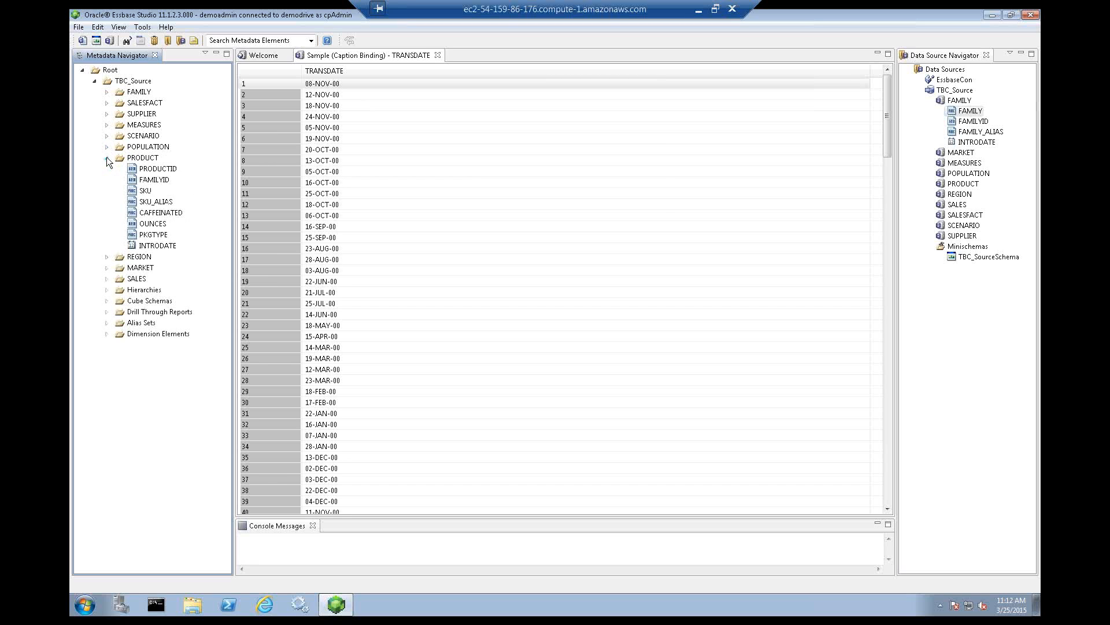
pyautogui.click(153, 182)
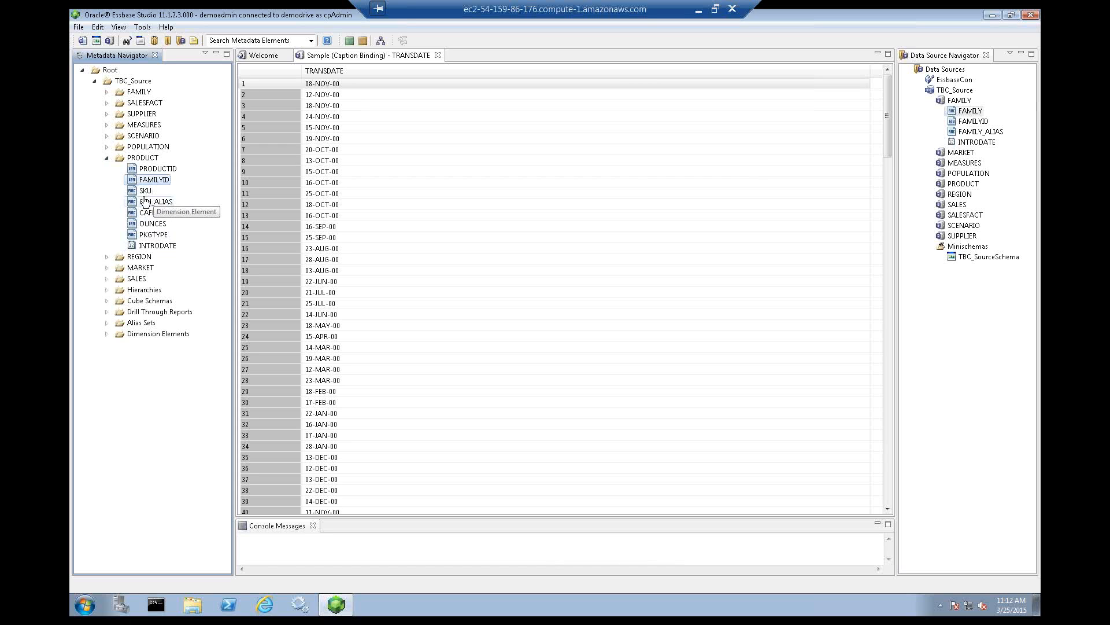
pyautogui.click(106, 257)
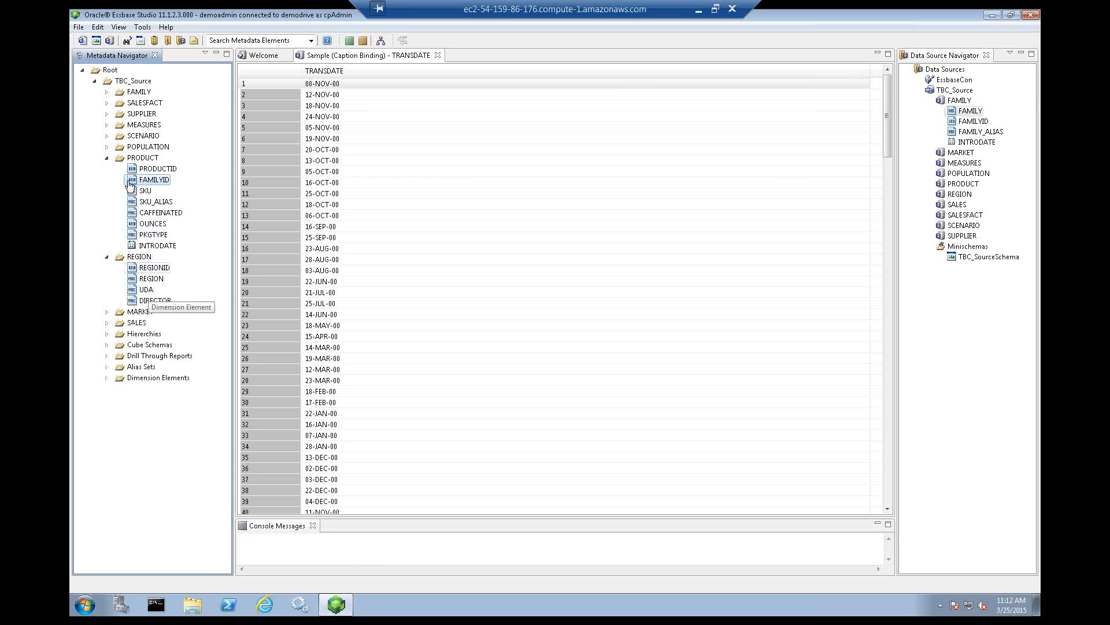
pyautogui.click(105, 158)
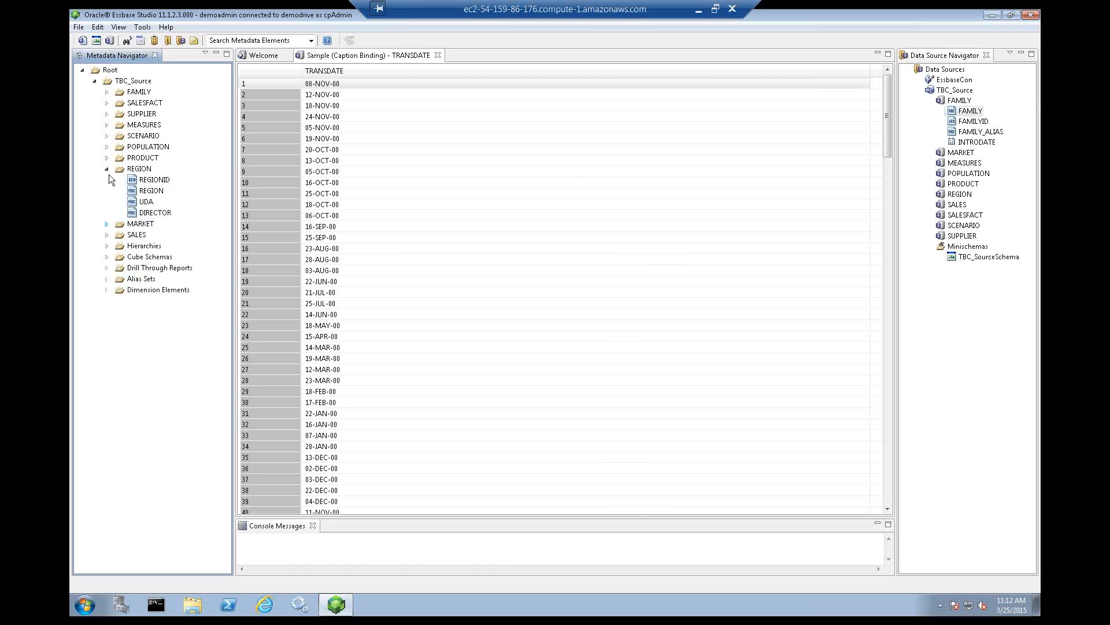
# - Examine the elements inside the MARKET and SALES metadata folders, and close the TRANSDATE sample view
pyautogui.click(107, 170)
pyautogui.click(107, 180)
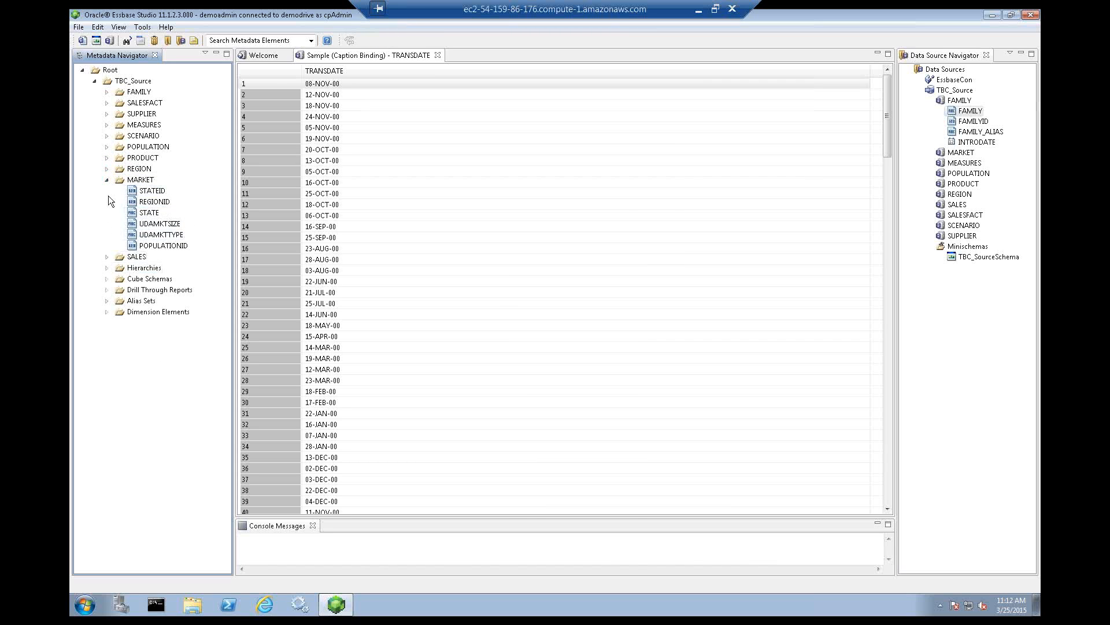
pyautogui.click(107, 180)
pyautogui.click(107, 190)
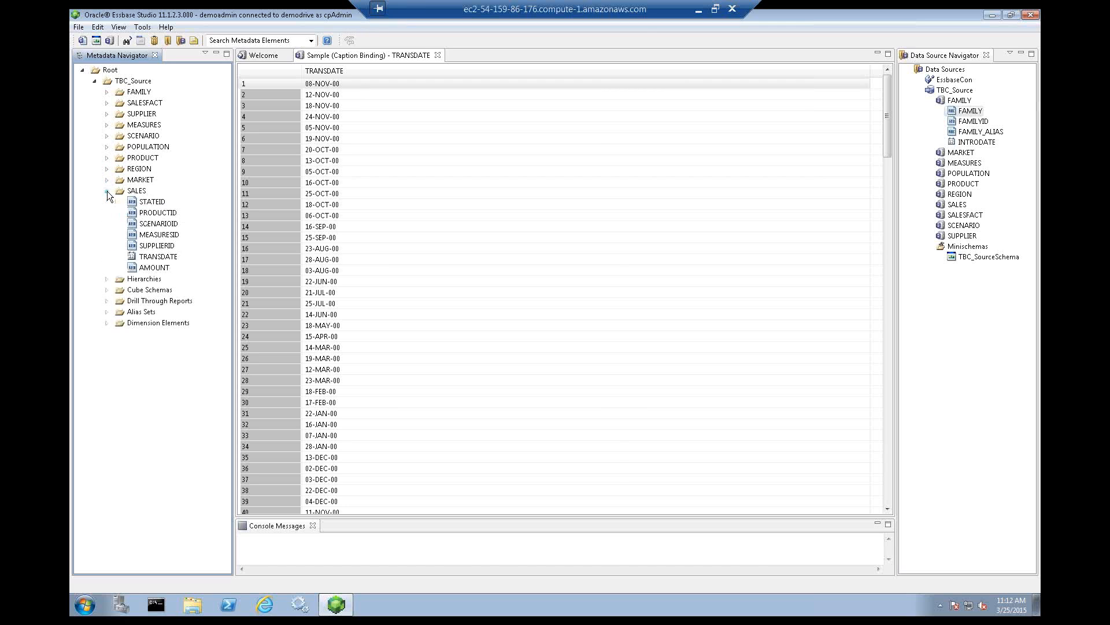
pyautogui.click(106, 191)
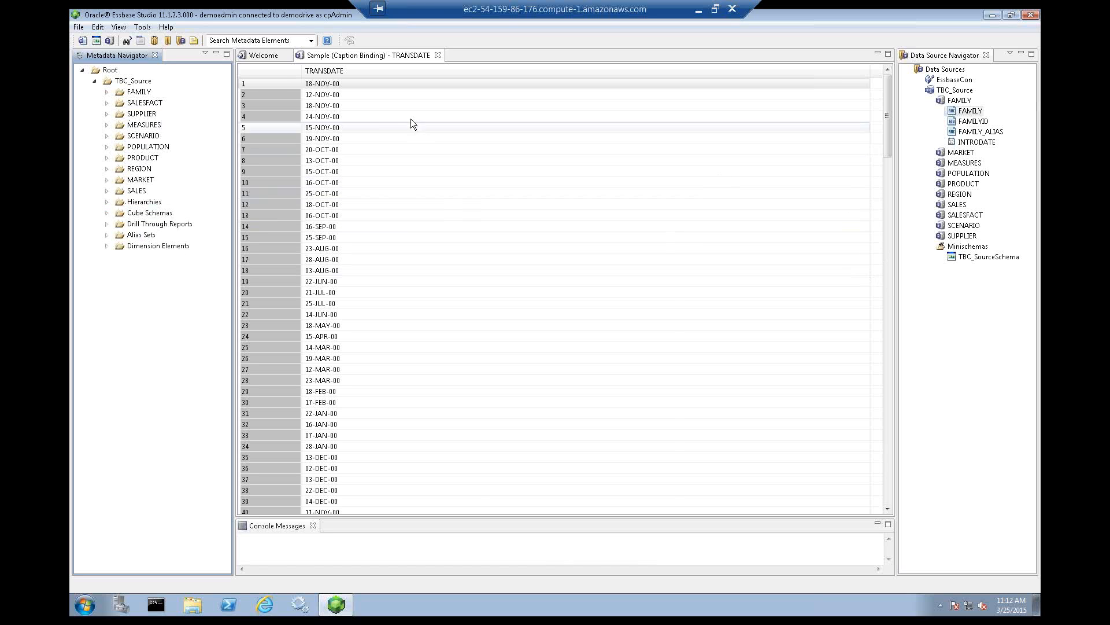
pyautogui.click(437, 55)
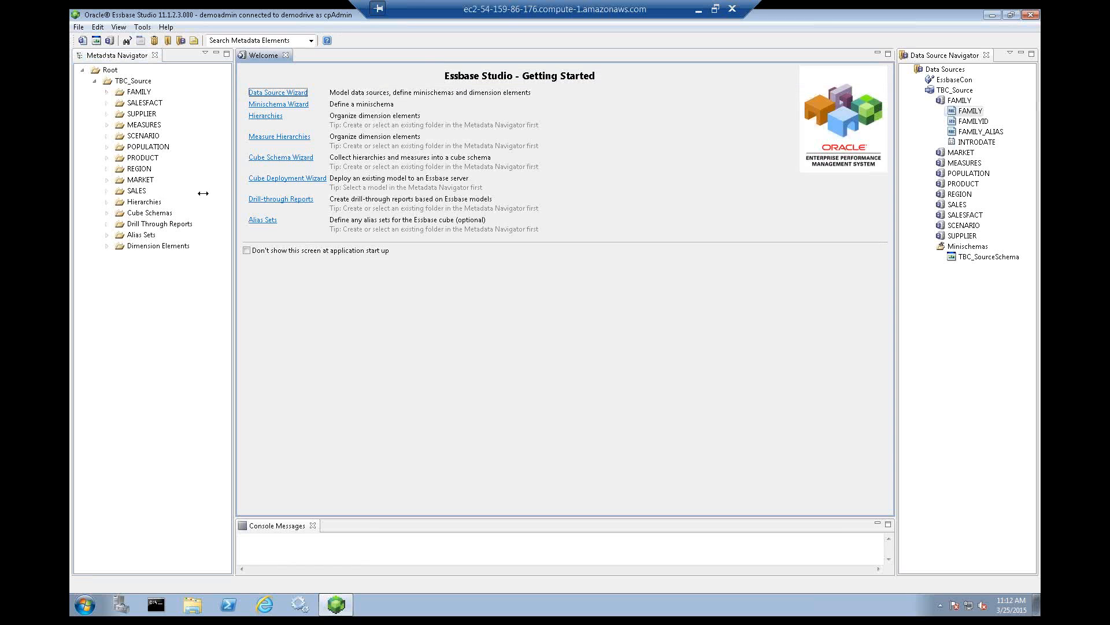
# - Start a new hierarchy named Period in the Hierarchies folder
pyautogui.click(106, 202)
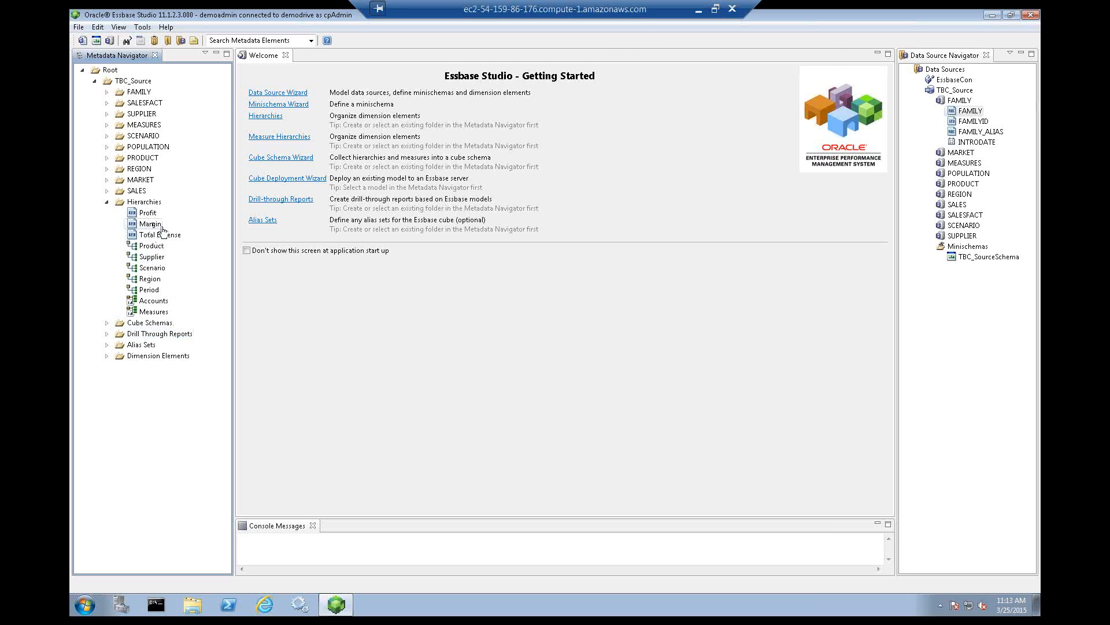
pyautogui.rightClick(148, 202)
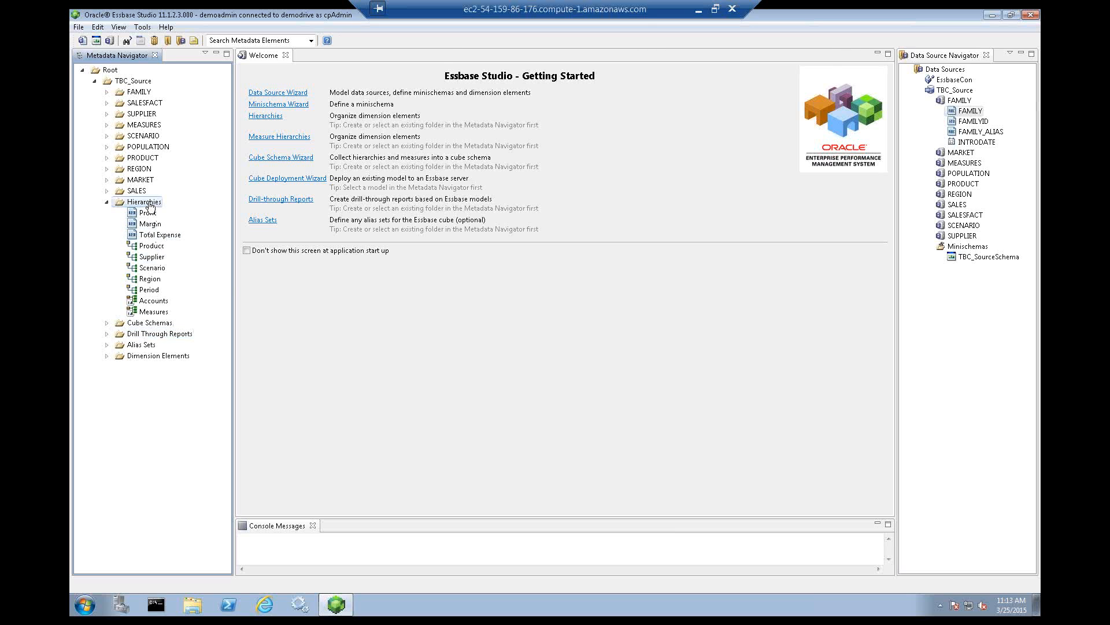
pyautogui.moveTo(202, 277)
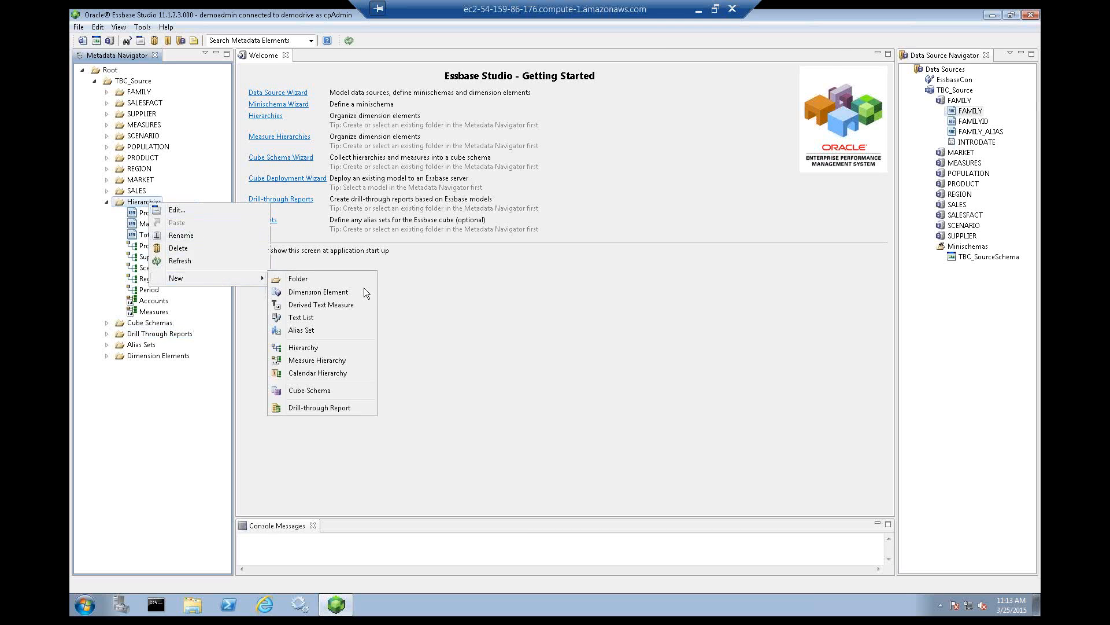
pyautogui.click(301, 348)
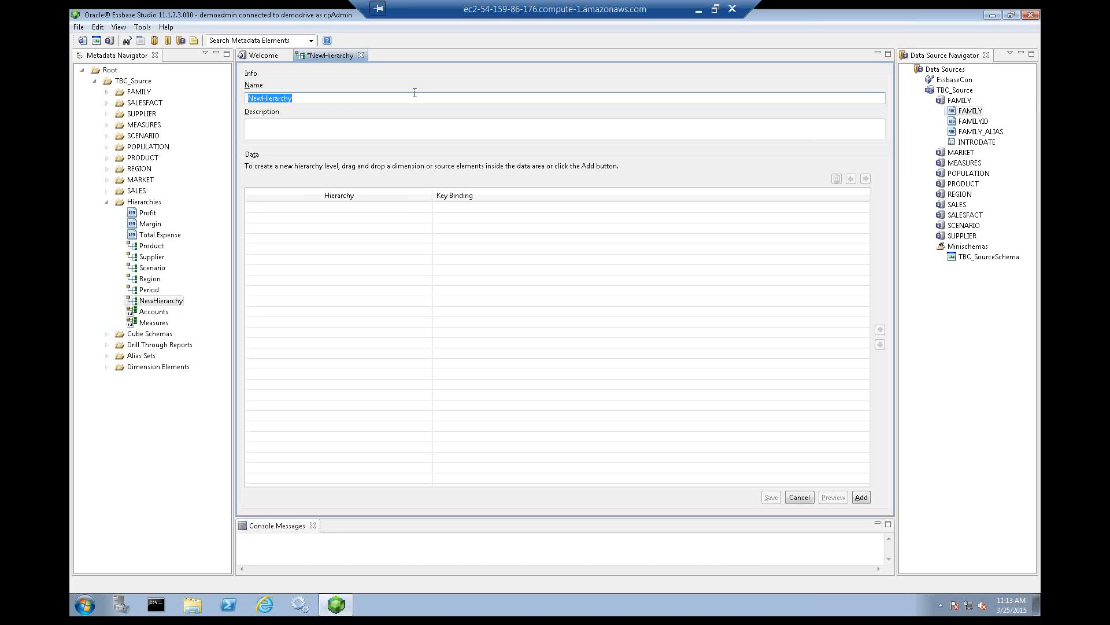
pyautogui.write('Period')
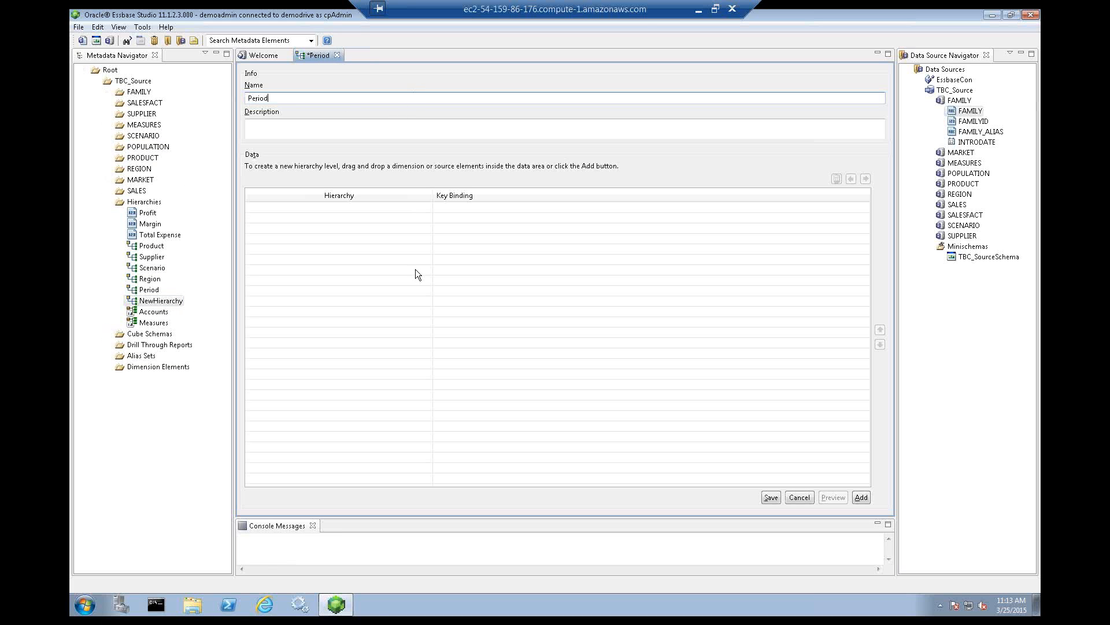
# - Add the Period folder's Year element to the new hierarchy, with Quarter nested under it and Month under Quarter
pyautogui.click(105, 366)
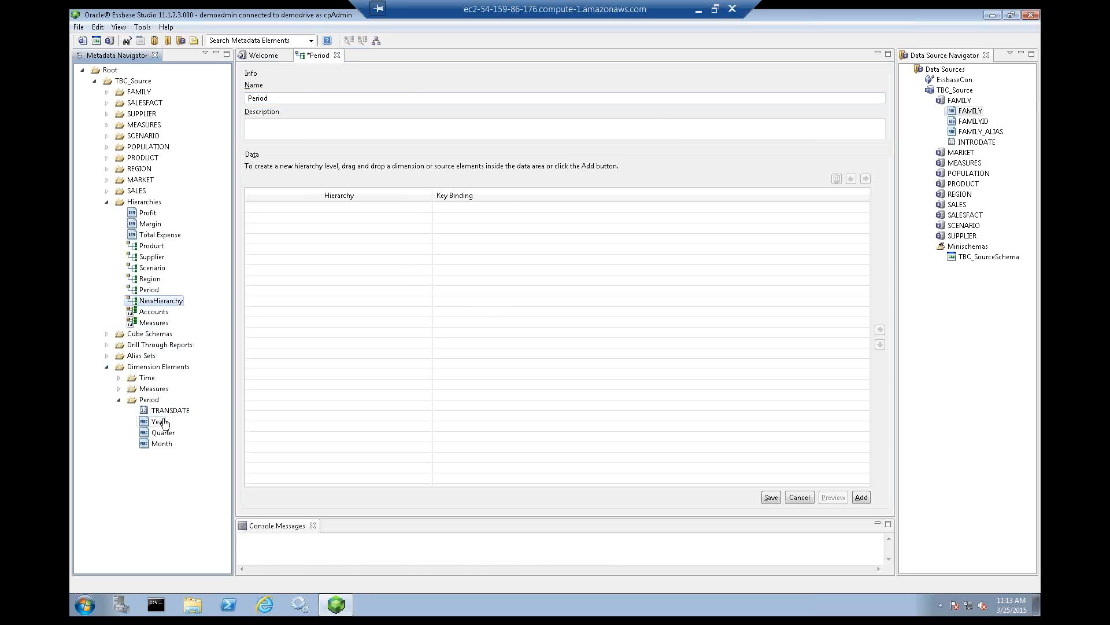
pyautogui.moveTo(156, 426); pyautogui.dragTo(268, 206)
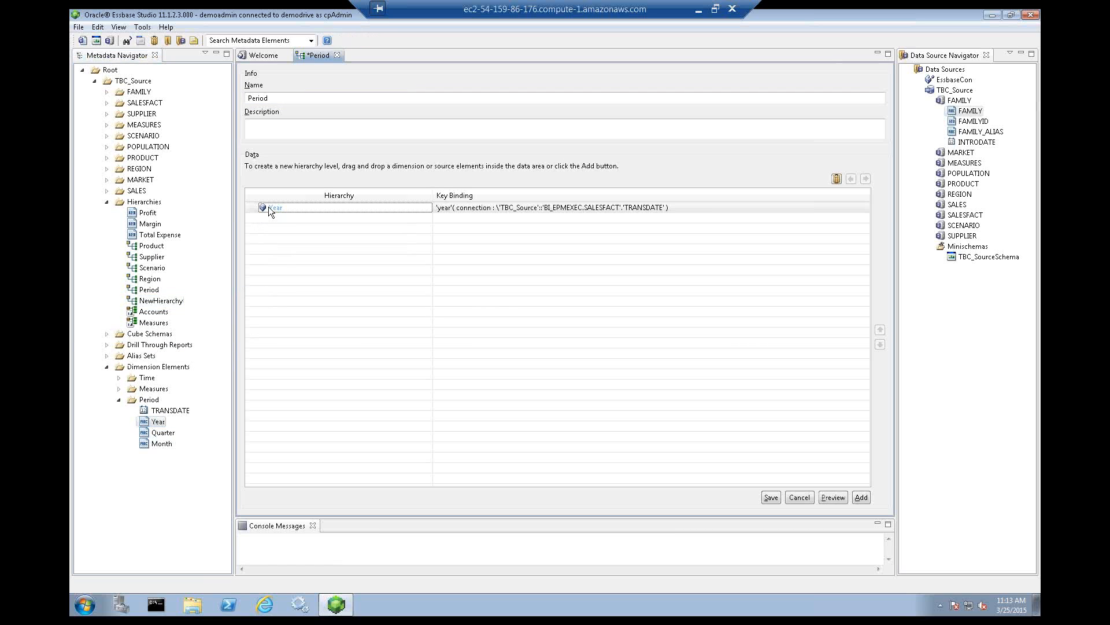
pyautogui.moveTo(156, 434); pyautogui.dragTo(279, 214)
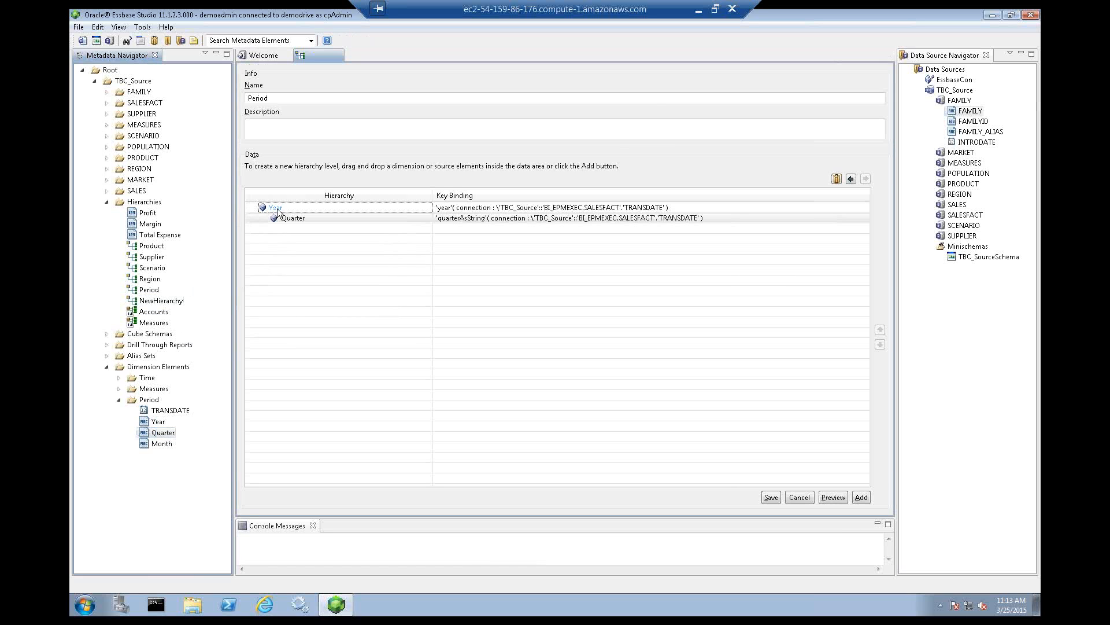
pyautogui.moveTo(160, 447); pyautogui.dragTo(301, 223)
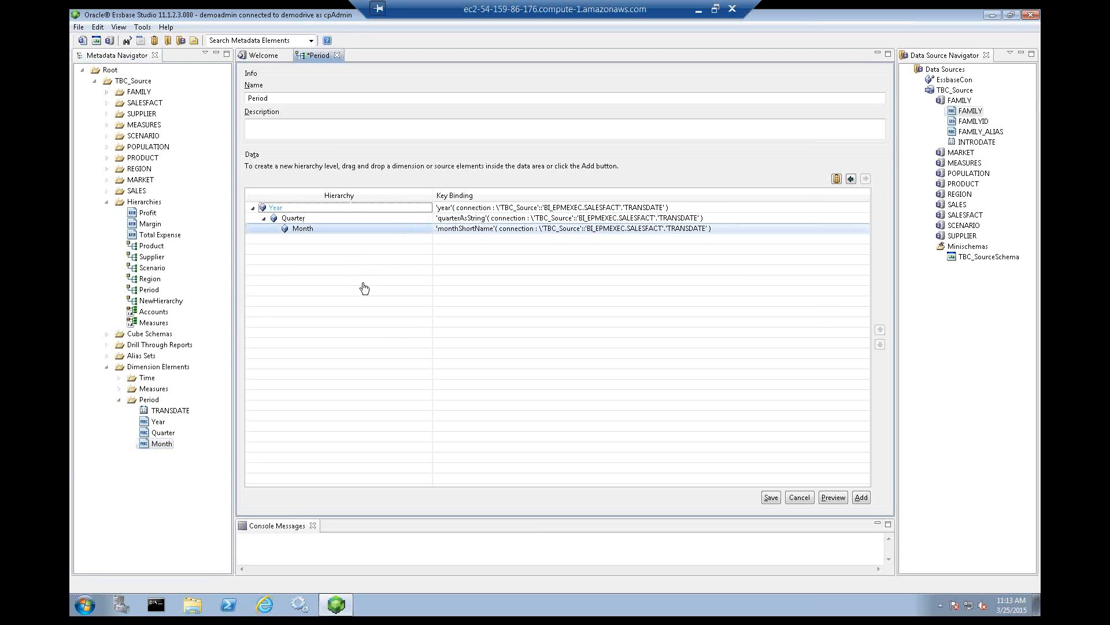
# - Preview the sample data of the new Year, Quarter and Month hierarchy, and discard the hierarchy without saving
pyautogui.click(838, 499)
pyautogui.click(871, 501)
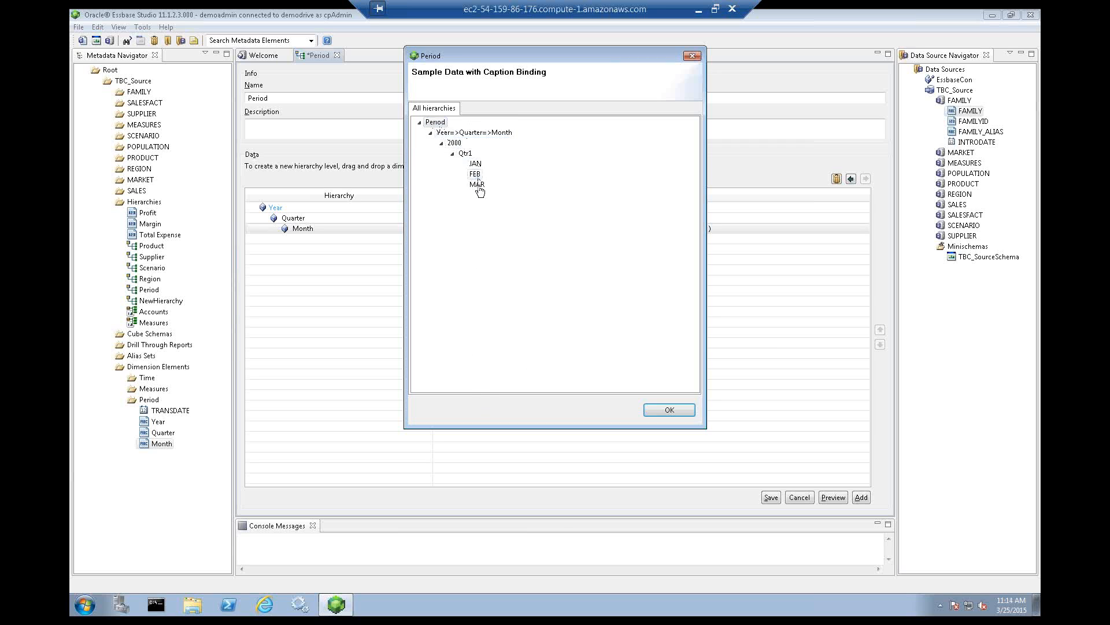
pyautogui.click(668, 410)
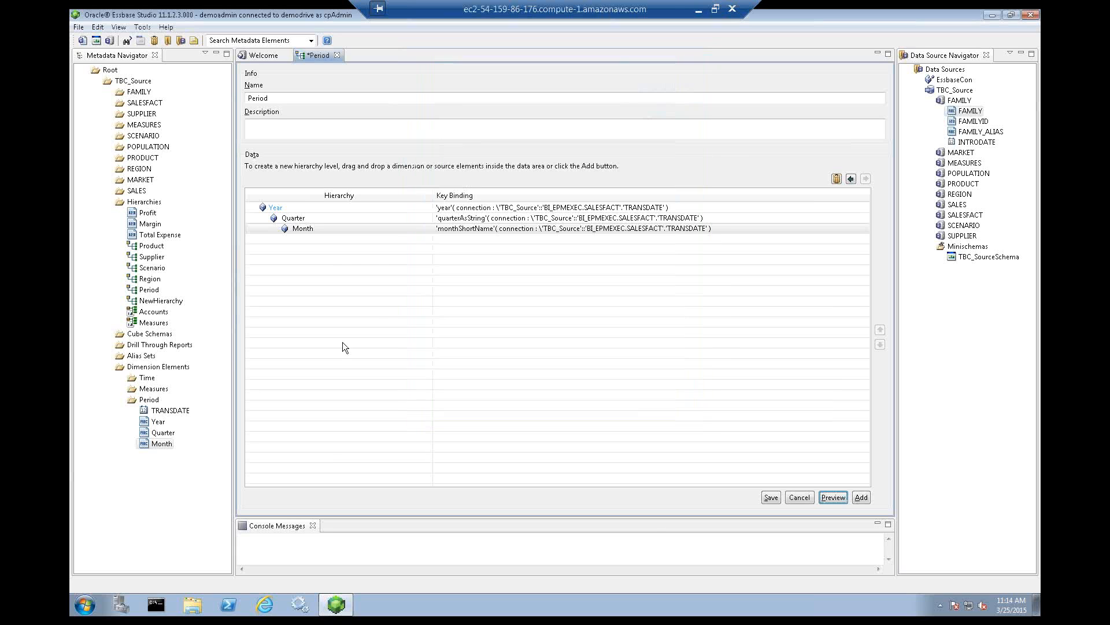
pyautogui.click(795, 498)
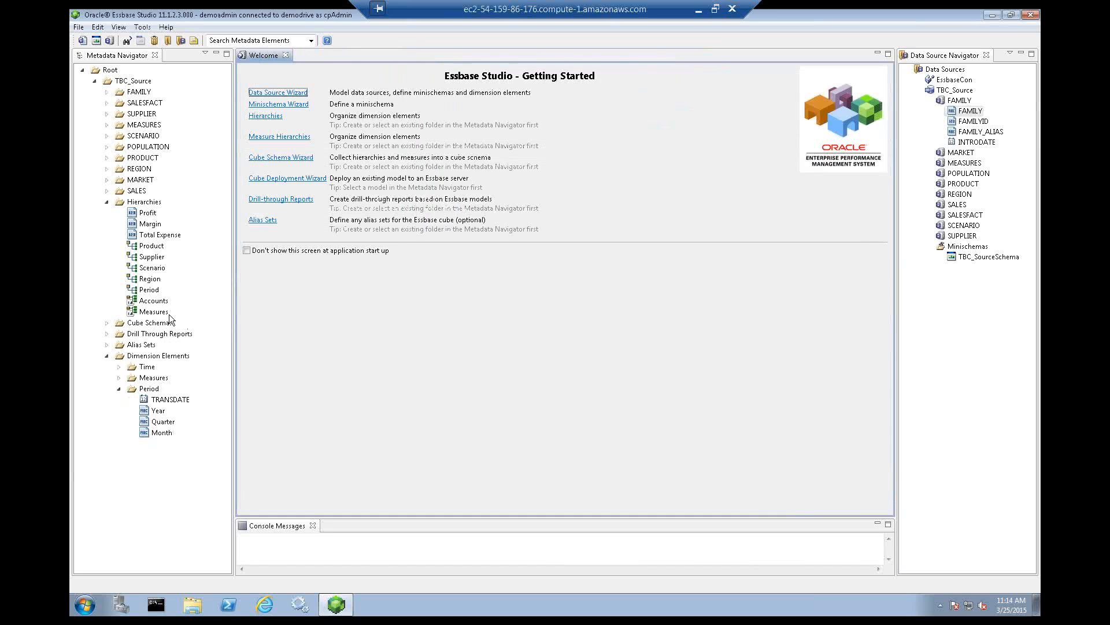
# - Inspect the levels and key bindings of the Measures hierarchy against the SALESFACT elements, and close it without changes
pyautogui.rightClick(149, 312)
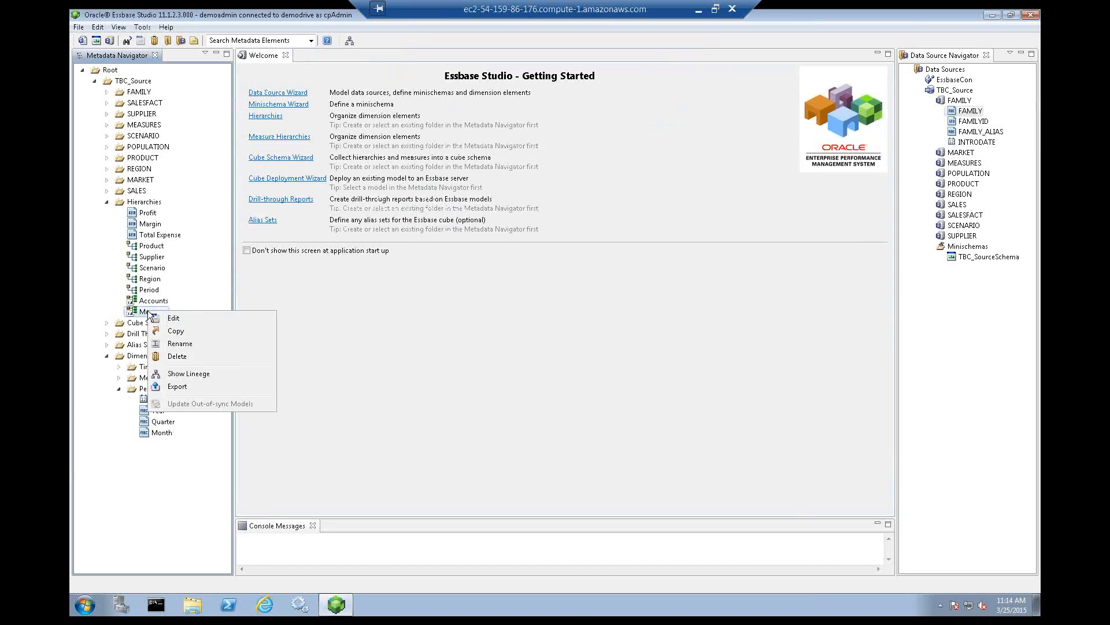
pyautogui.doubleClick(140, 313)
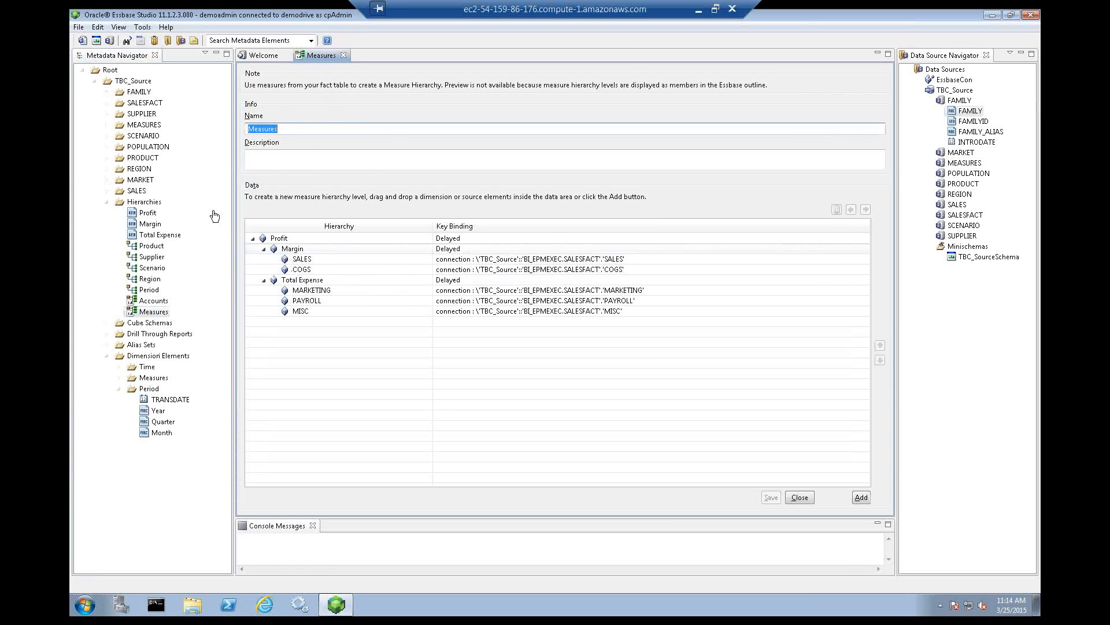
pyautogui.click(106, 103)
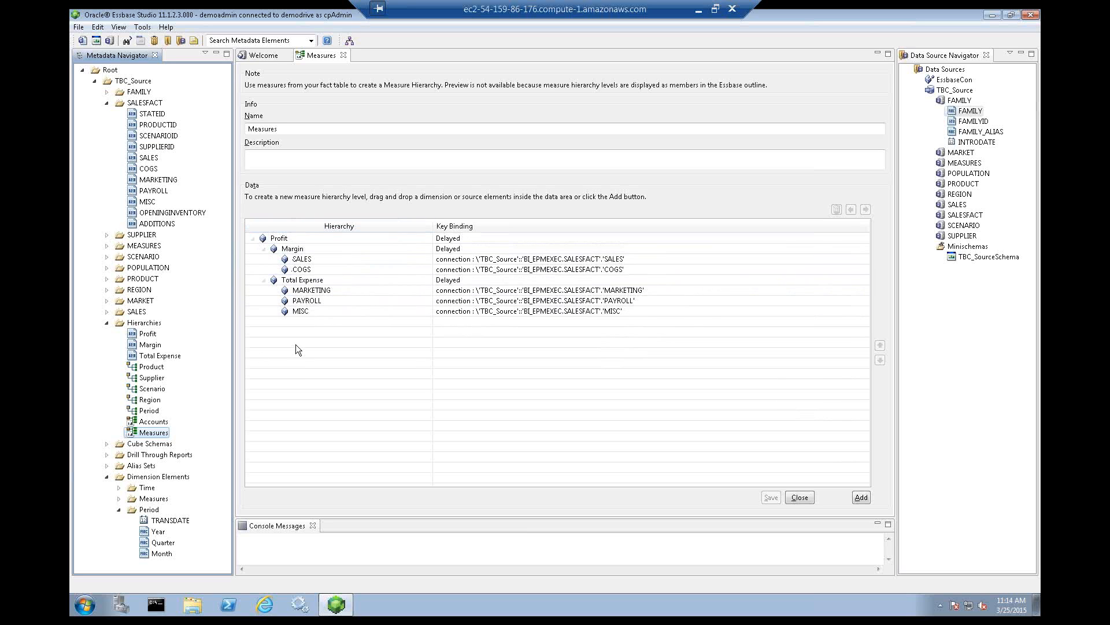
pyautogui.click(800, 497)
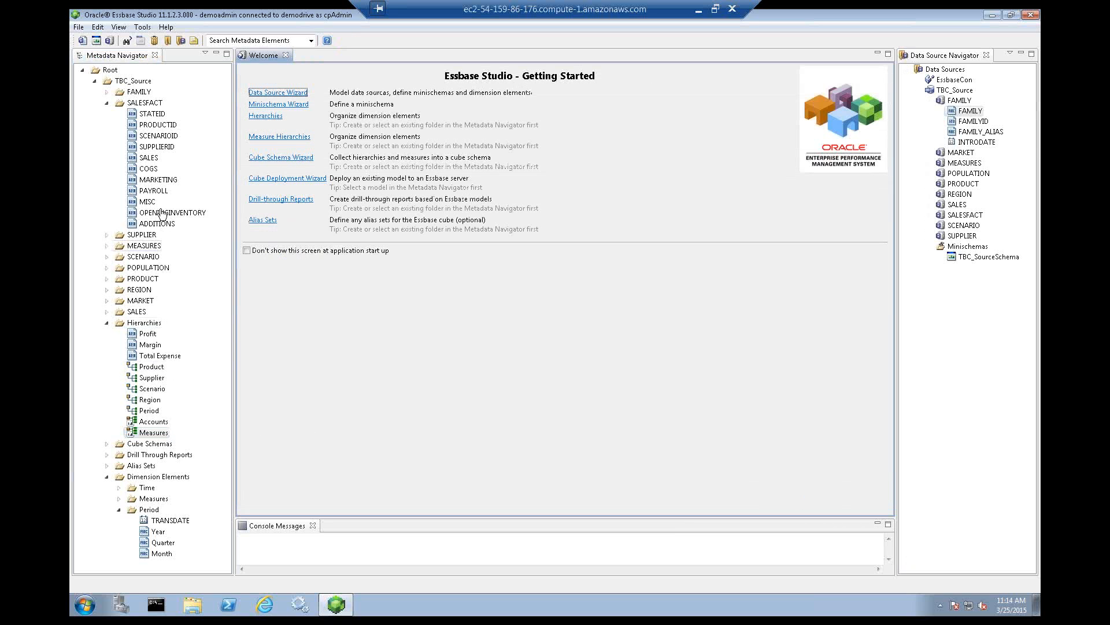
pyautogui.click(107, 103)
# - Preview the Product hierarchy's sample data with caption binding, and close the preview
pyautogui.click(155, 247)
pyautogui.rightClick(138, 245)
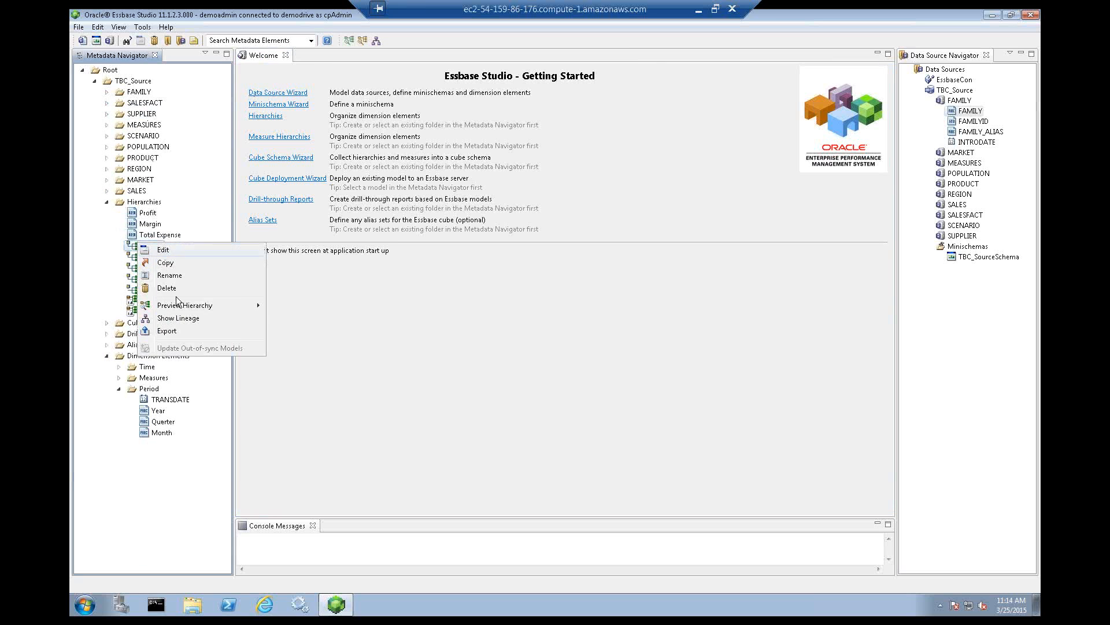
pyautogui.moveTo(245, 306)
pyautogui.click(339, 306)
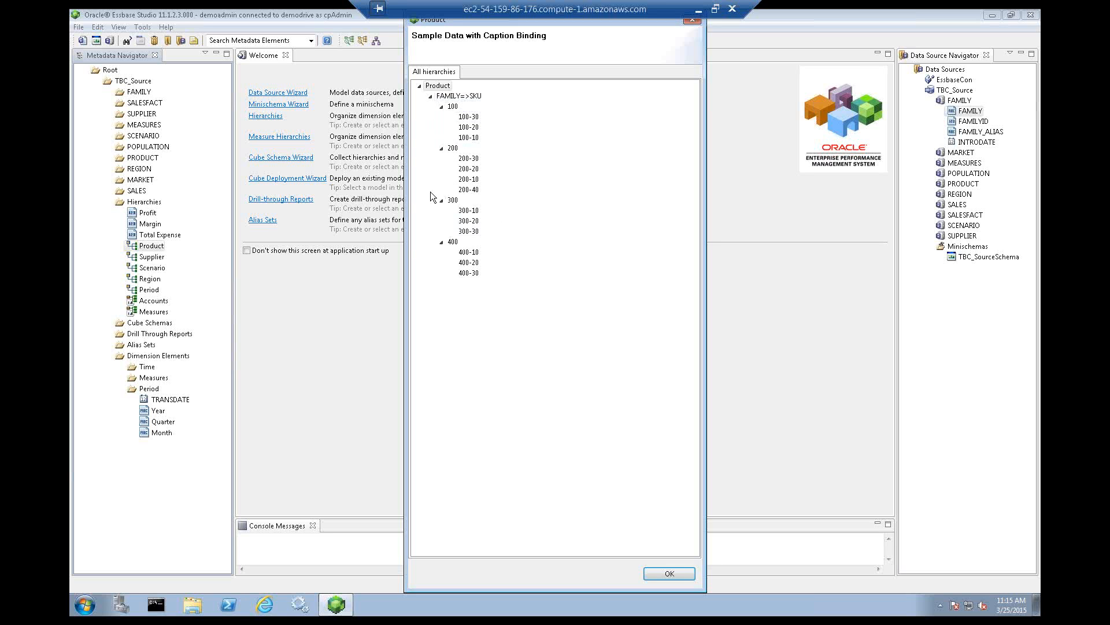
pyautogui.click(670, 573)
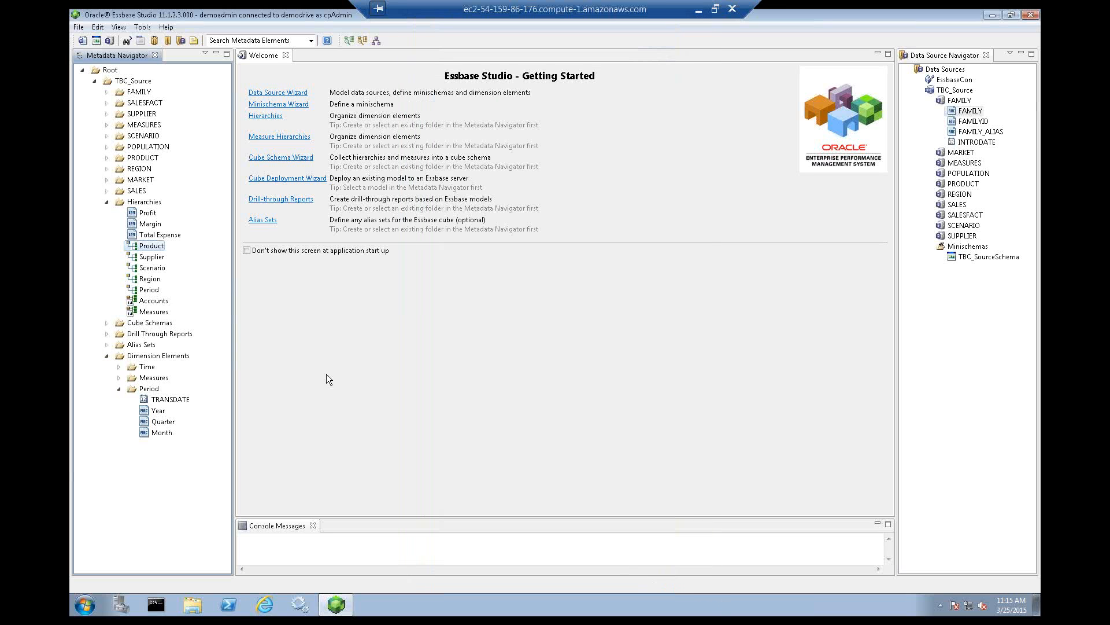
# - Preview the Region hierarchy's sample data with caption binding, and close the preview
pyautogui.rightClick(151, 279)
pyautogui.moveTo(241, 343)
pyautogui.click(304, 344)
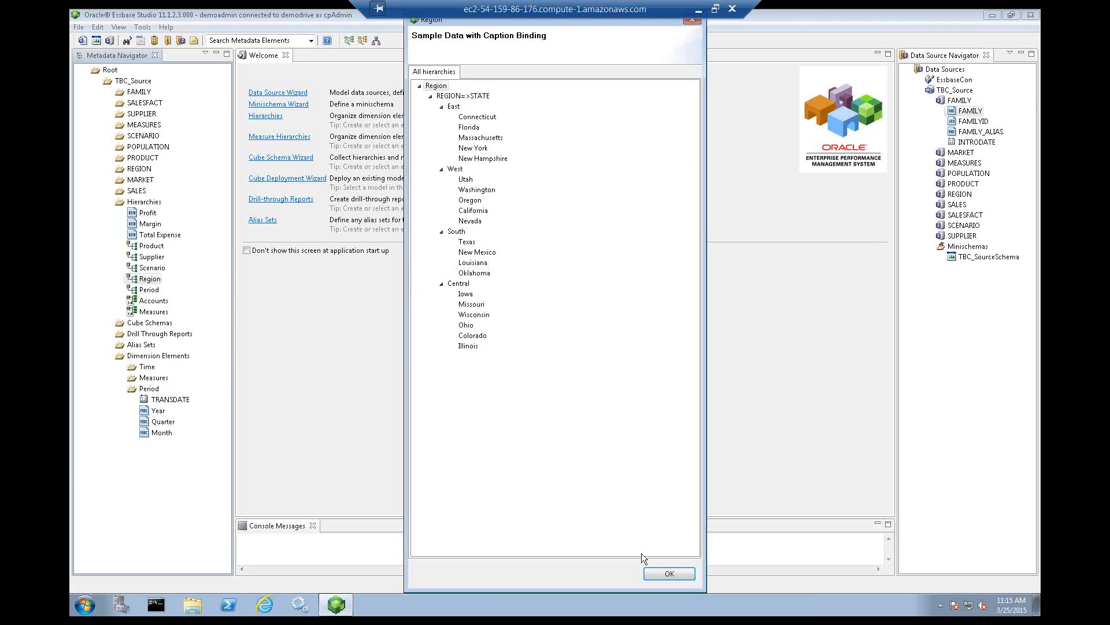
pyautogui.click(658, 574)
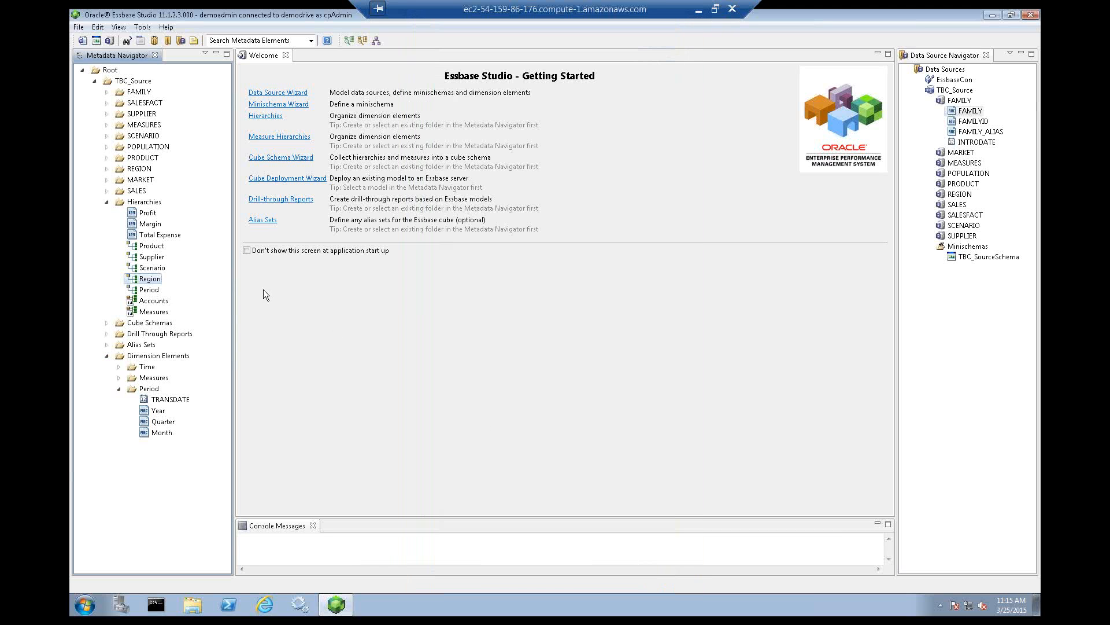
# - Open the Default alias set of TBC_Source for editing
pyautogui.click(107, 345)
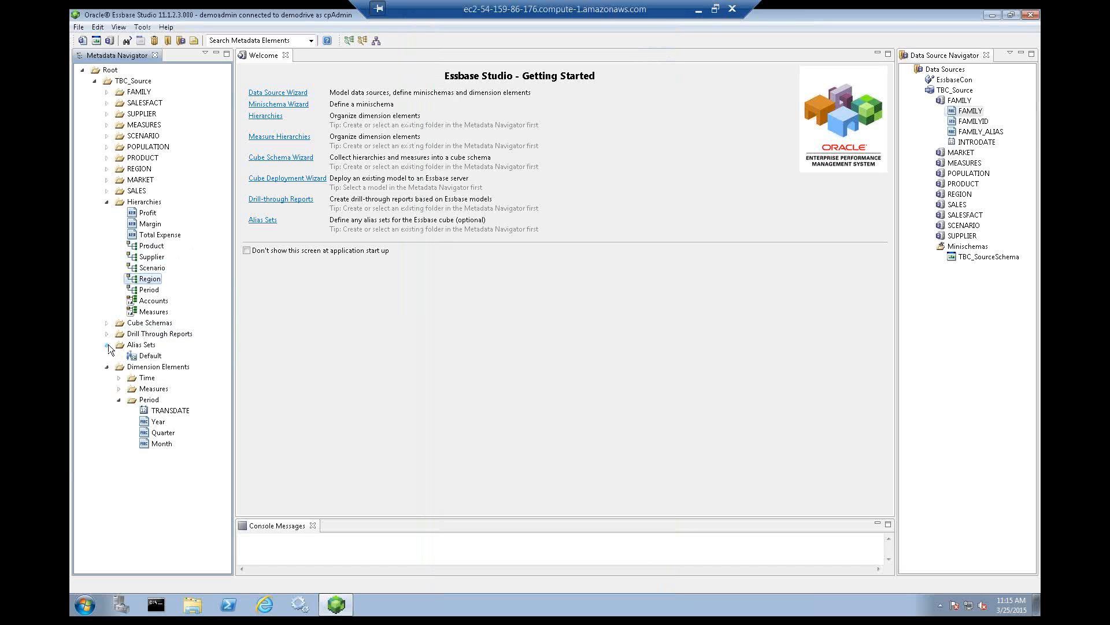
pyautogui.rightClick(142, 357)
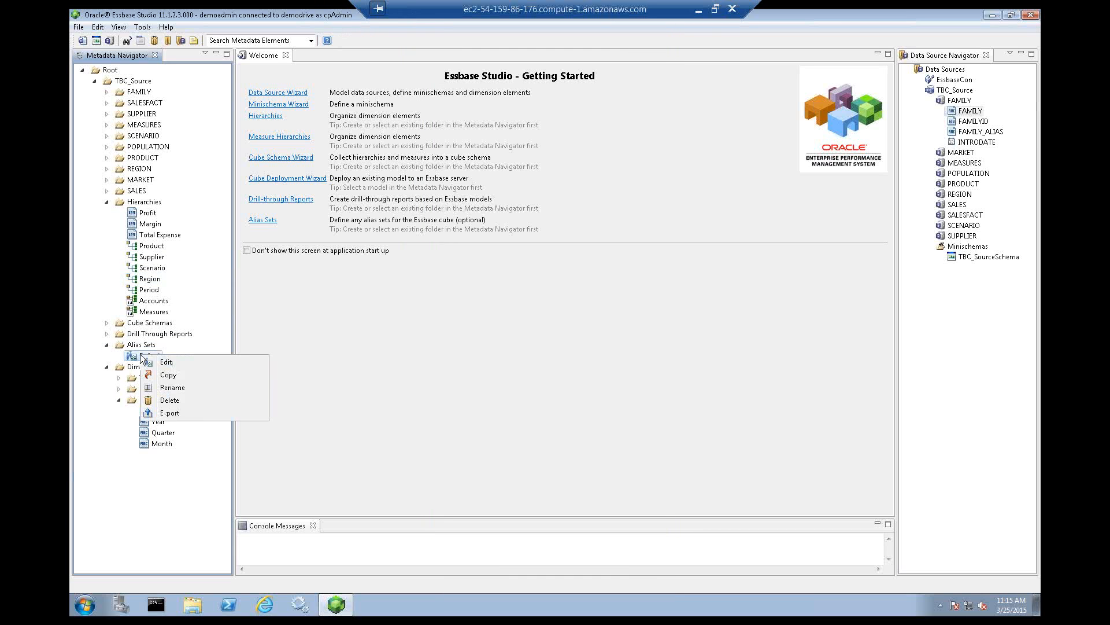
pyautogui.click(184, 362)
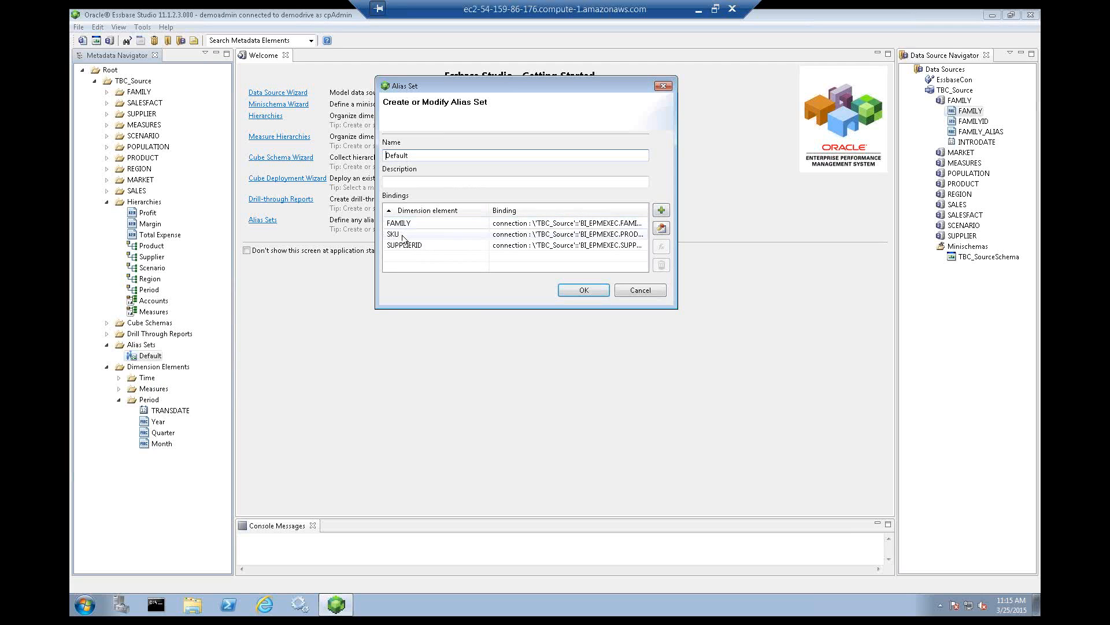
# - Add a binding from the POPULATION dimension element to the POPULATION_ALIAS column in the Default alias set, and save the set
pyautogui.click(661, 210)
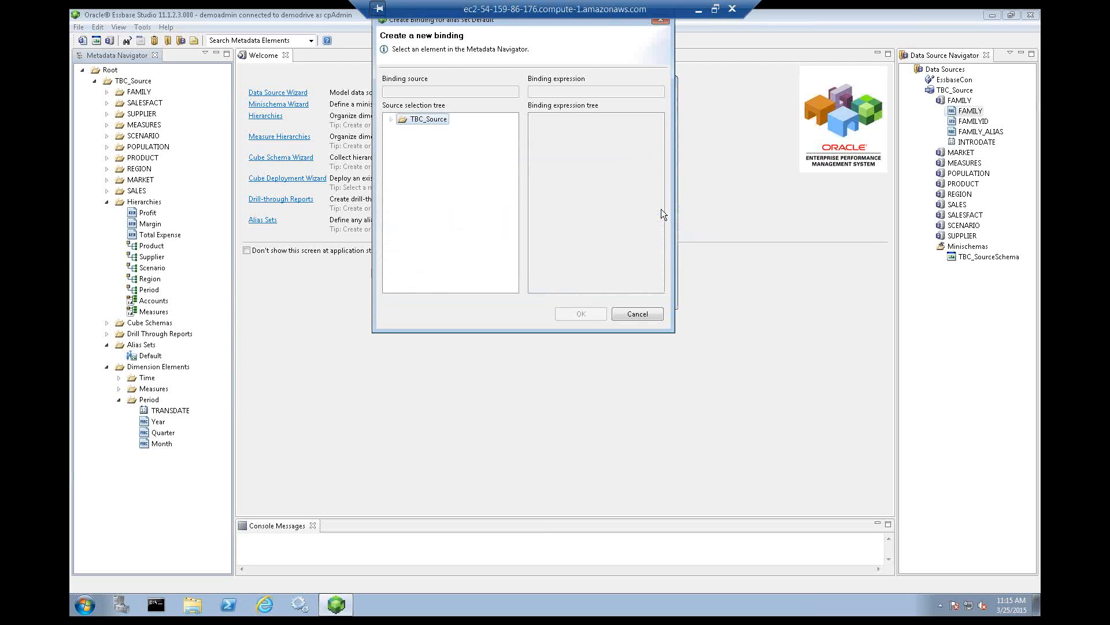
pyautogui.click(391, 119)
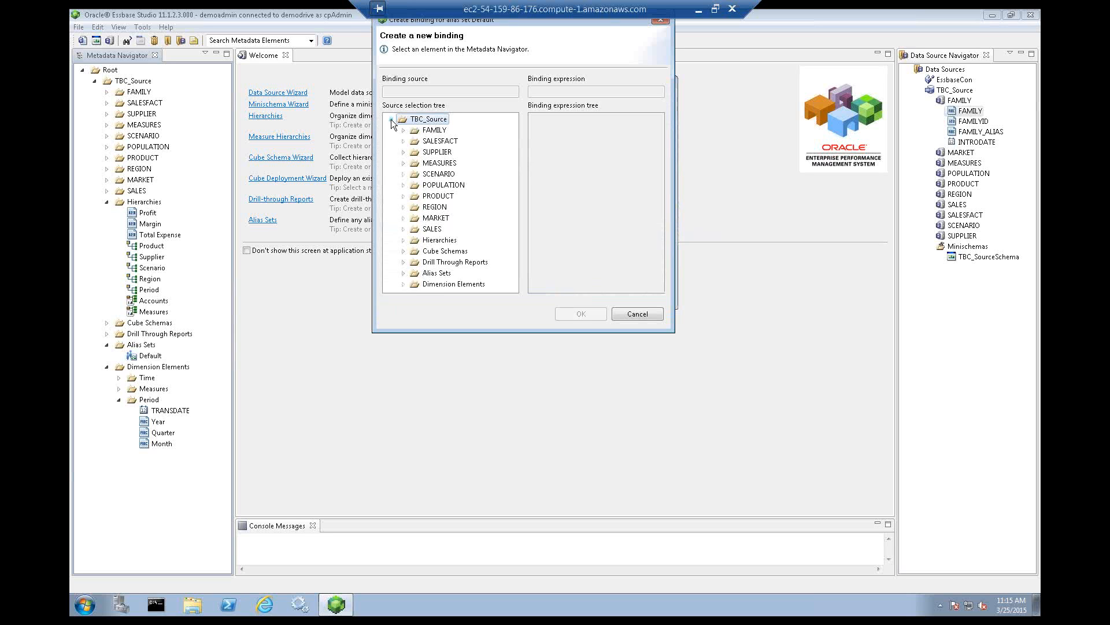
pyautogui.click(403, 196)
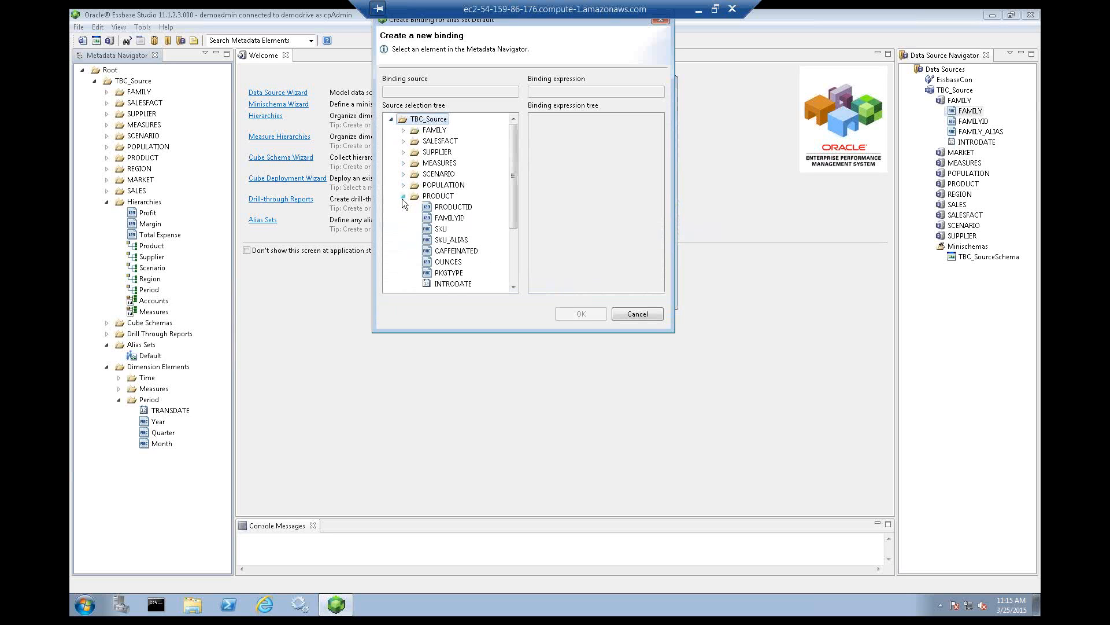
pyautogui.moveTo(513, 182); pyautogui.dragTo(512, 155)
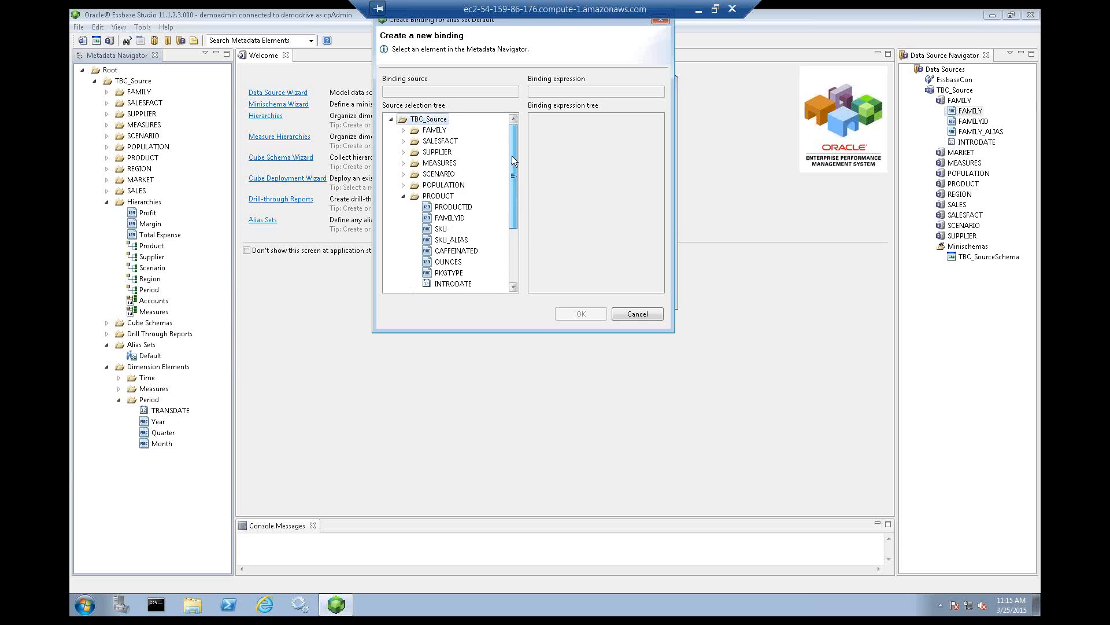
pyautogui.click(403, 196)
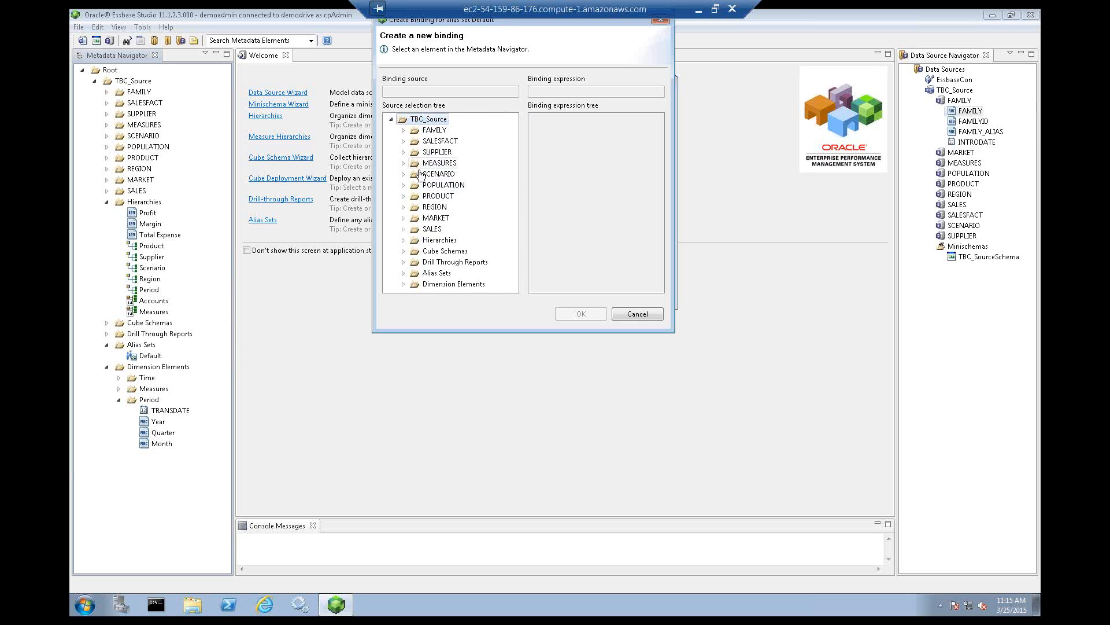
pyautogui.click(405, 185)
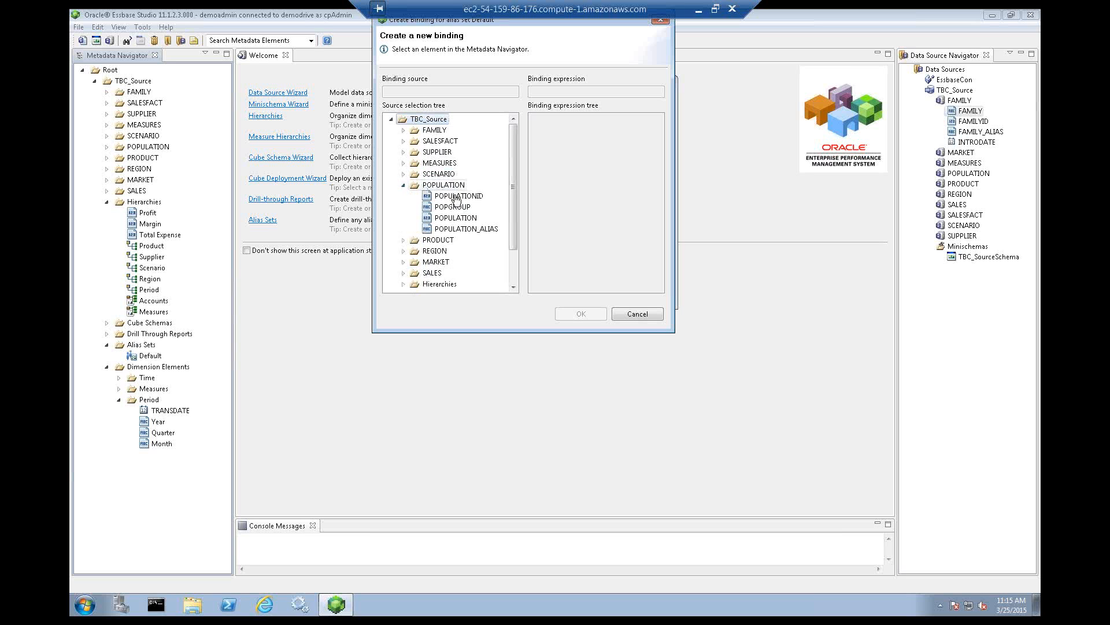
pyautogui.click(467, 229)
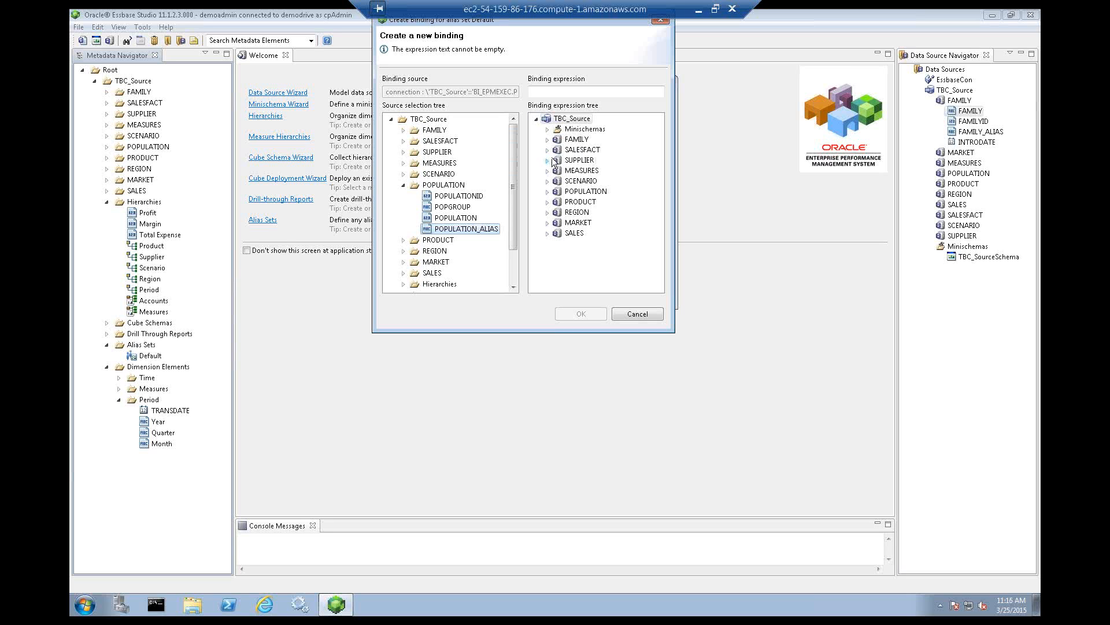
pyautogui.click(548, 191)
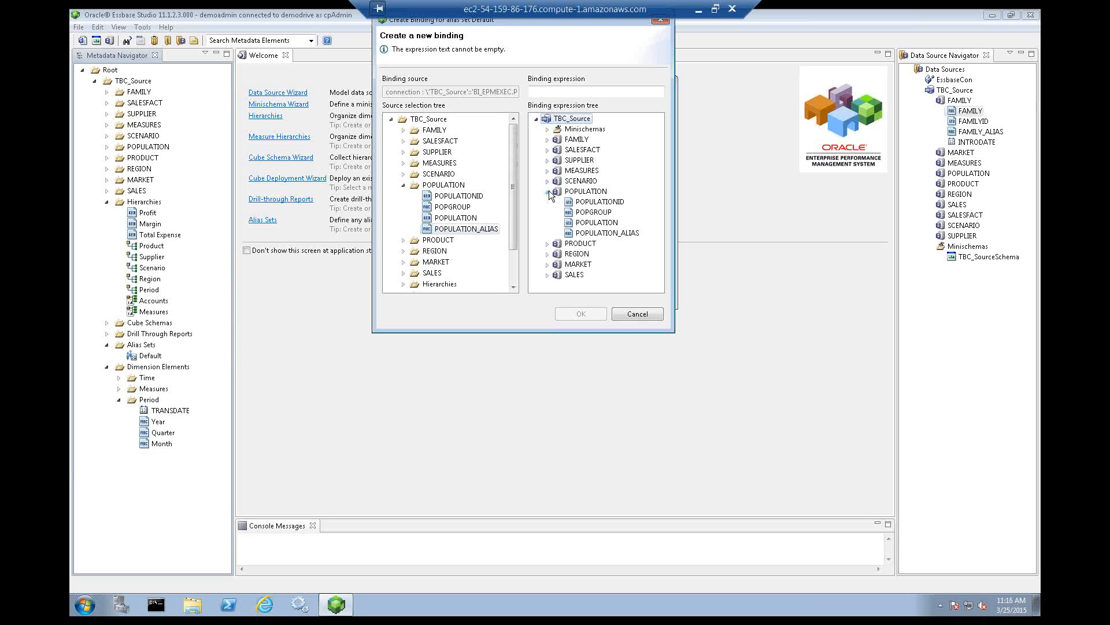
pyautogui.click(596, 222)
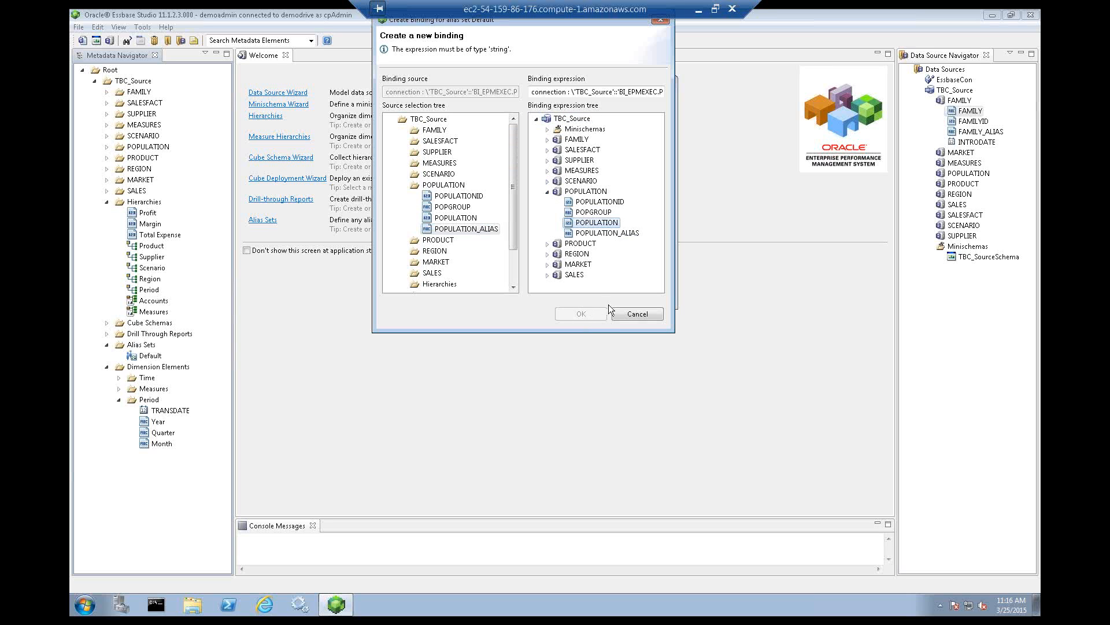
pyautogui.click(605, 232)
pyautogui.click(456, 218)
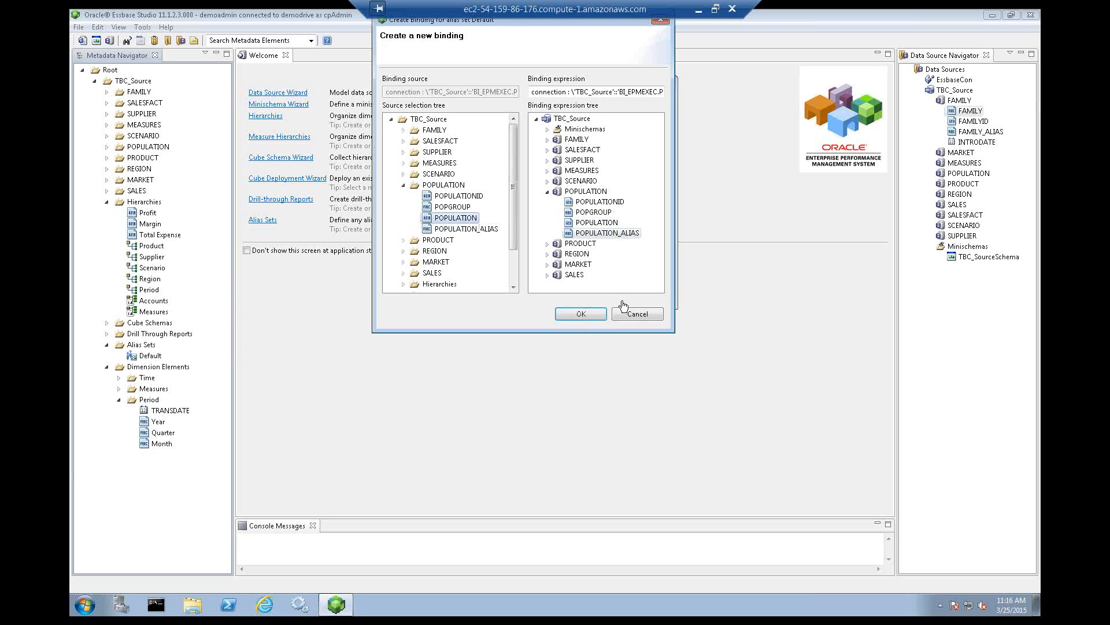
pyautogui.click(613, 233)
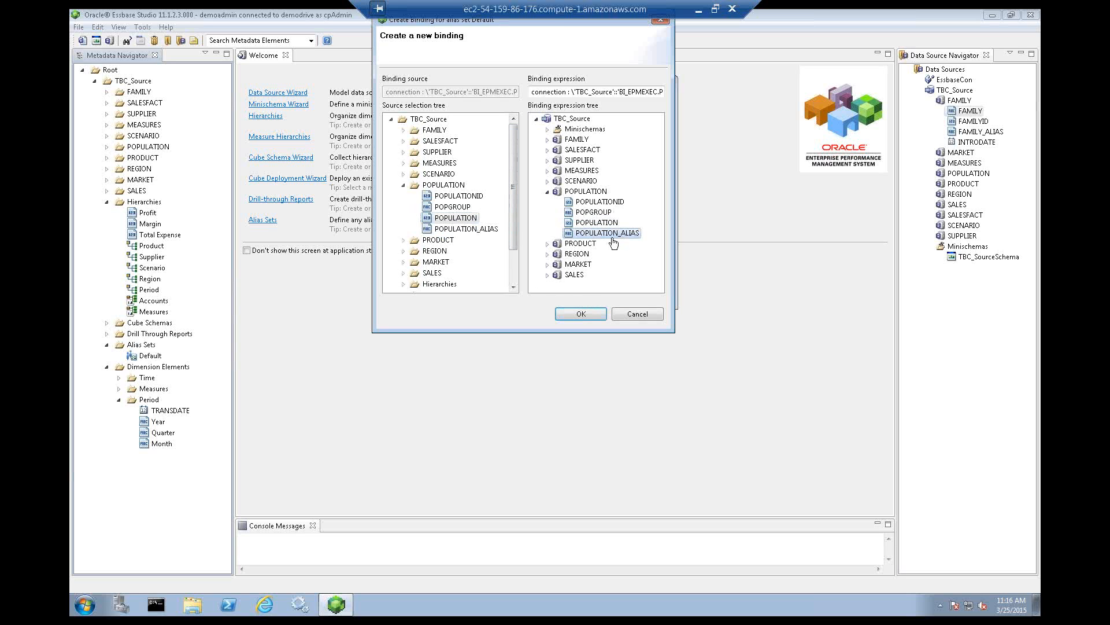
pyautogui.click(580, 313)
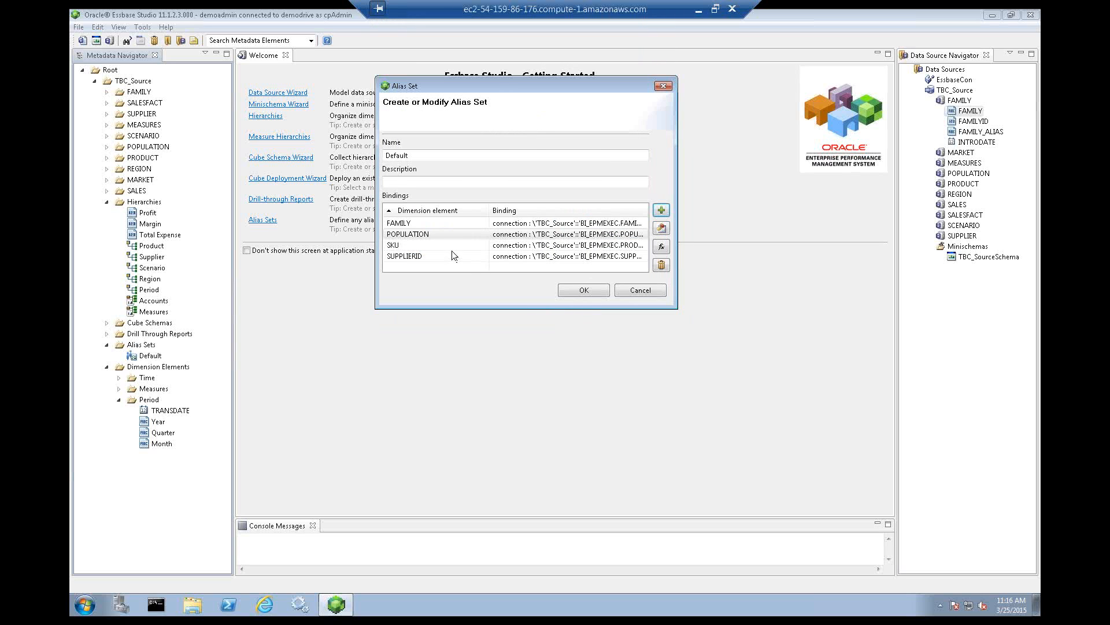
pyautogui.click(416, 235)
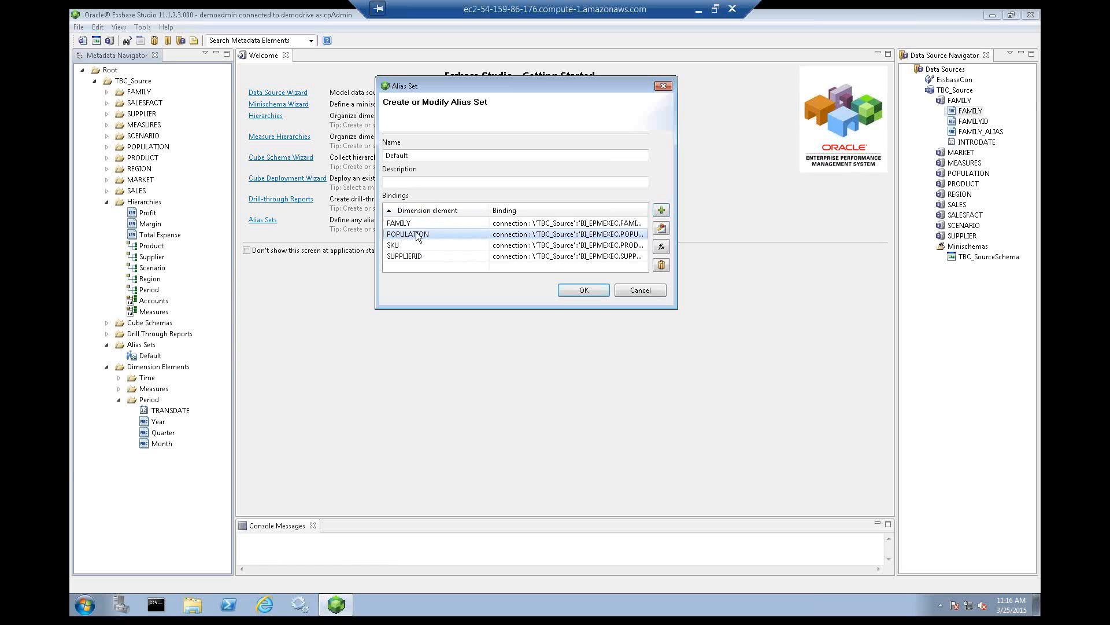
pyautogui.click(577, 289)
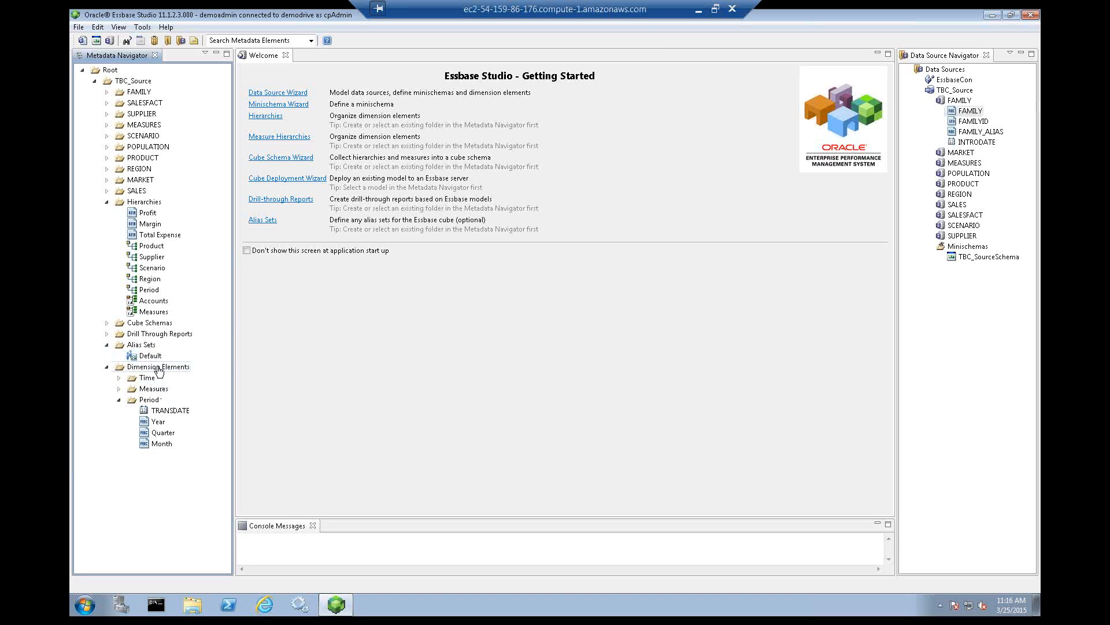
# - Review the Transactions drill-through report's context intersections, report contents and model associations, and close it without changes
pyautogui.click(107, 334)
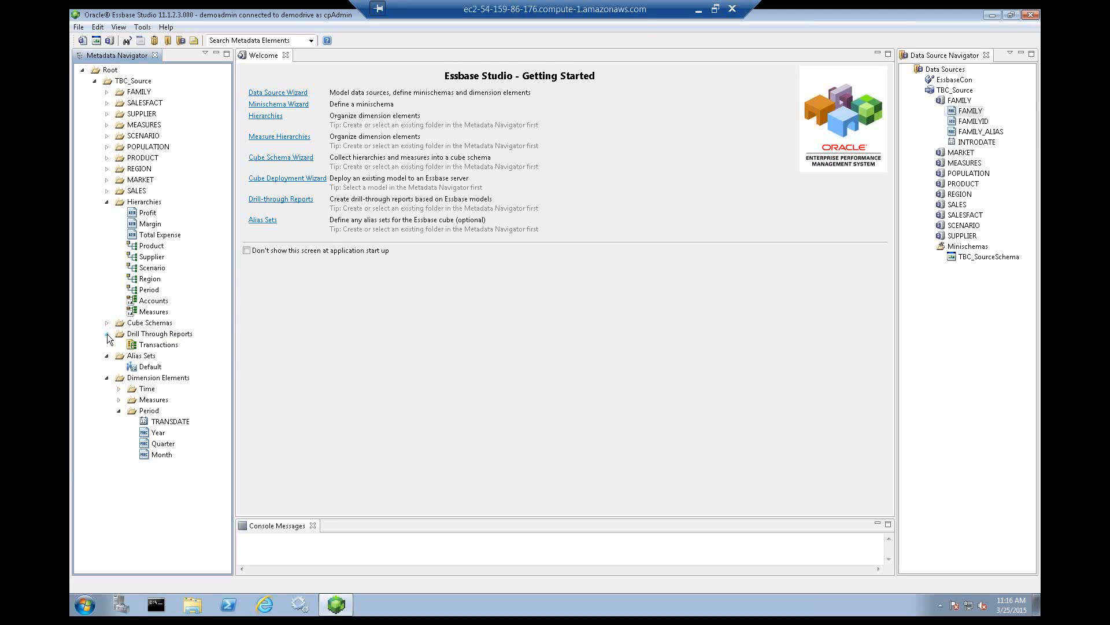
pyautogui.rightClick(160, 347)
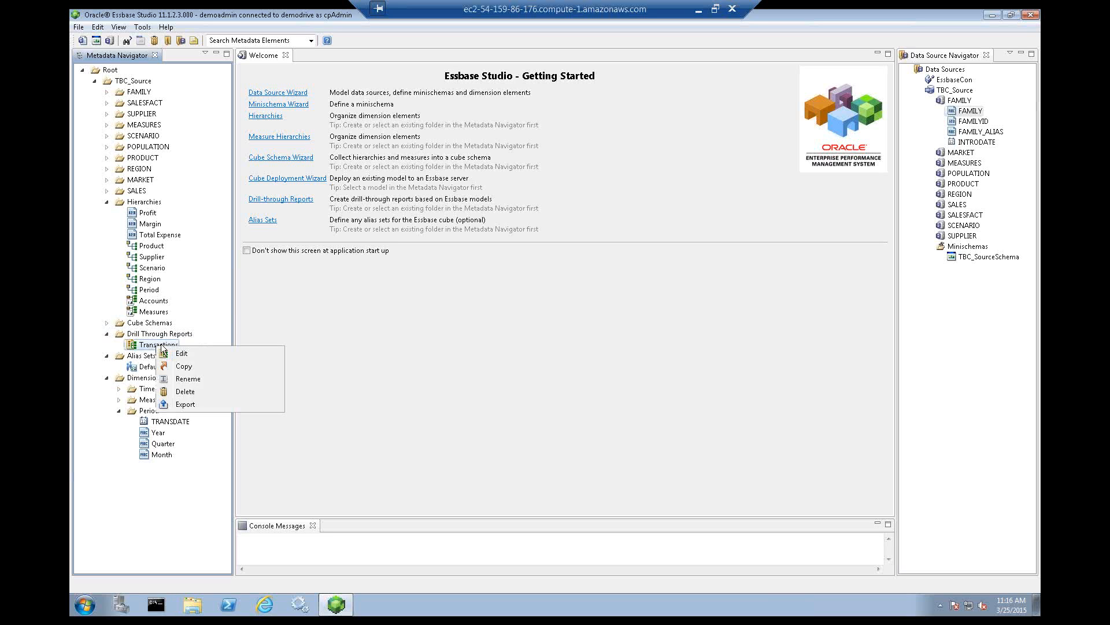
pyautogui.click(182, 354)
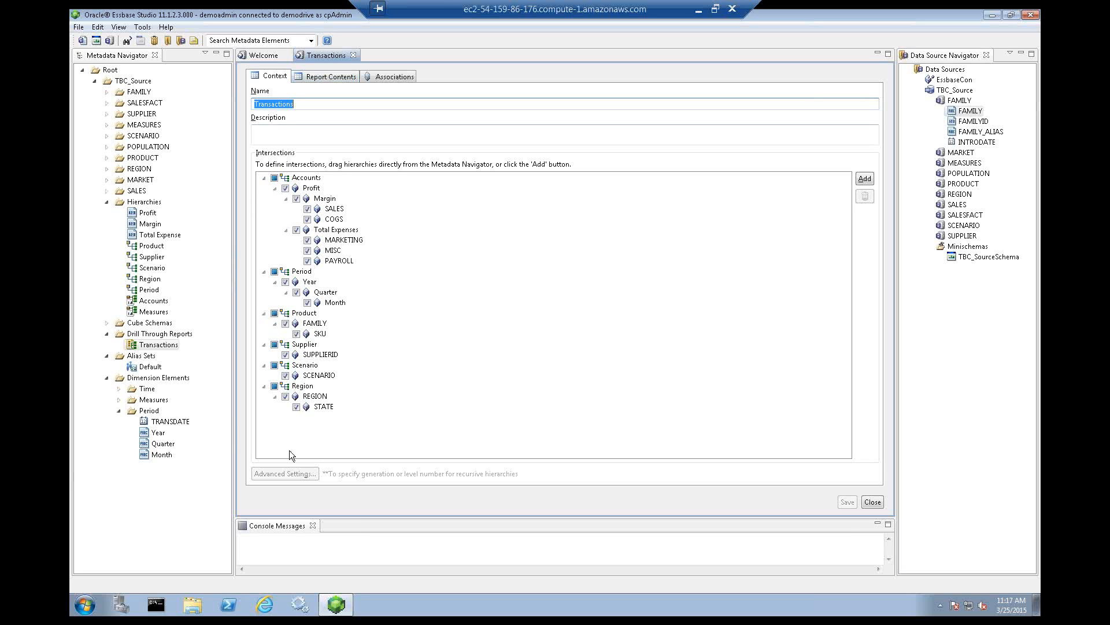
pyautogui.click(329, 76)
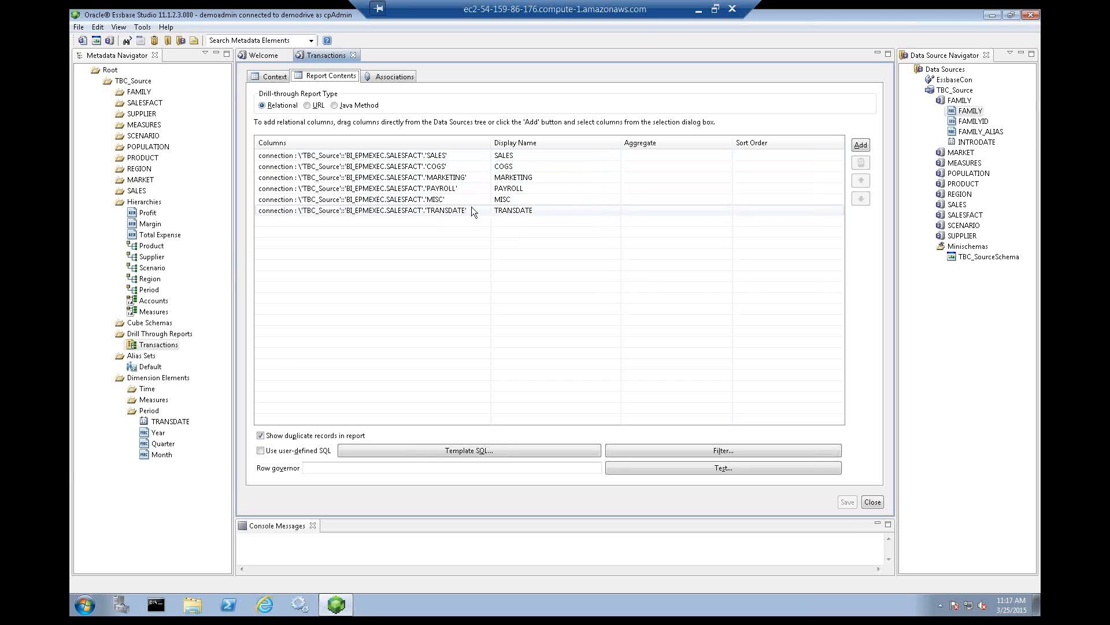
pyautogui.click(391, 75)
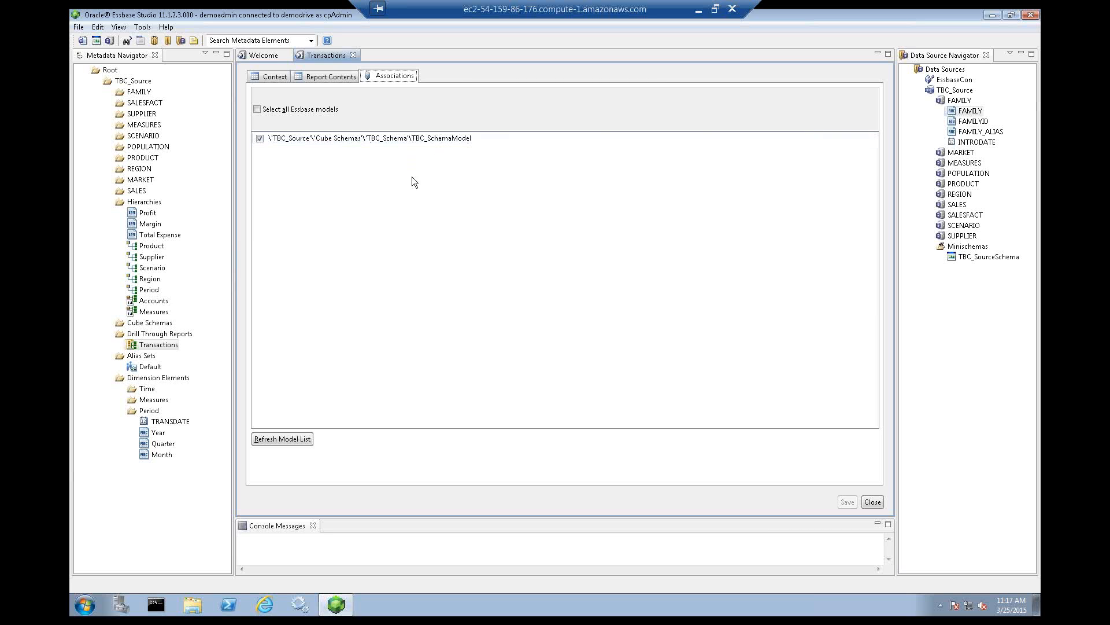
pyautogui.click(328, 77)
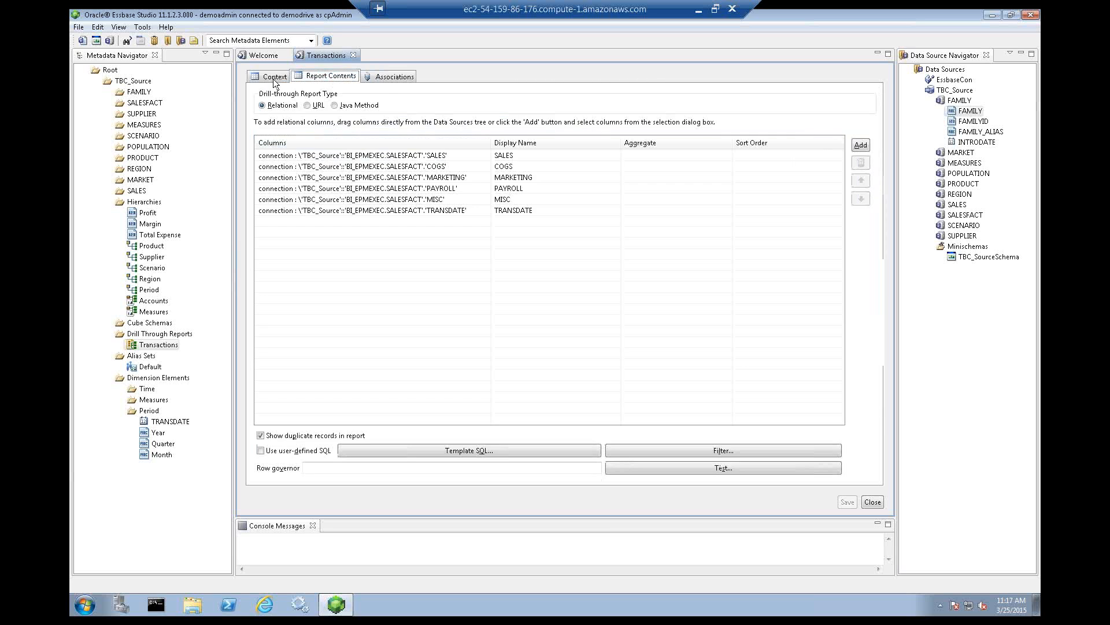
pyautogui.click(263, 81)
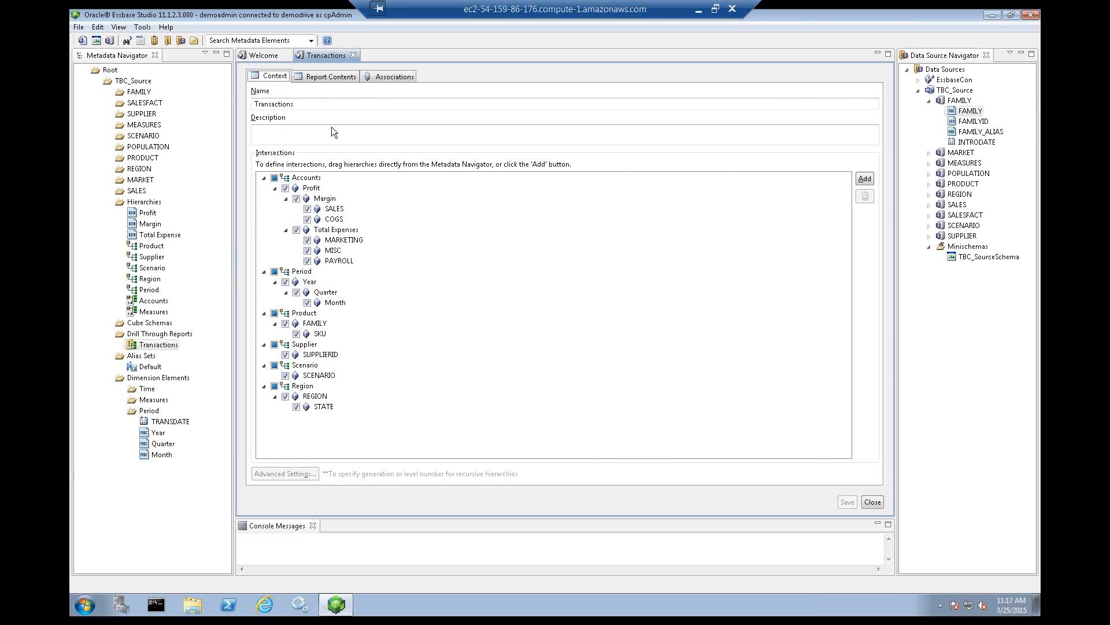
pyautogui.click(872, 502)
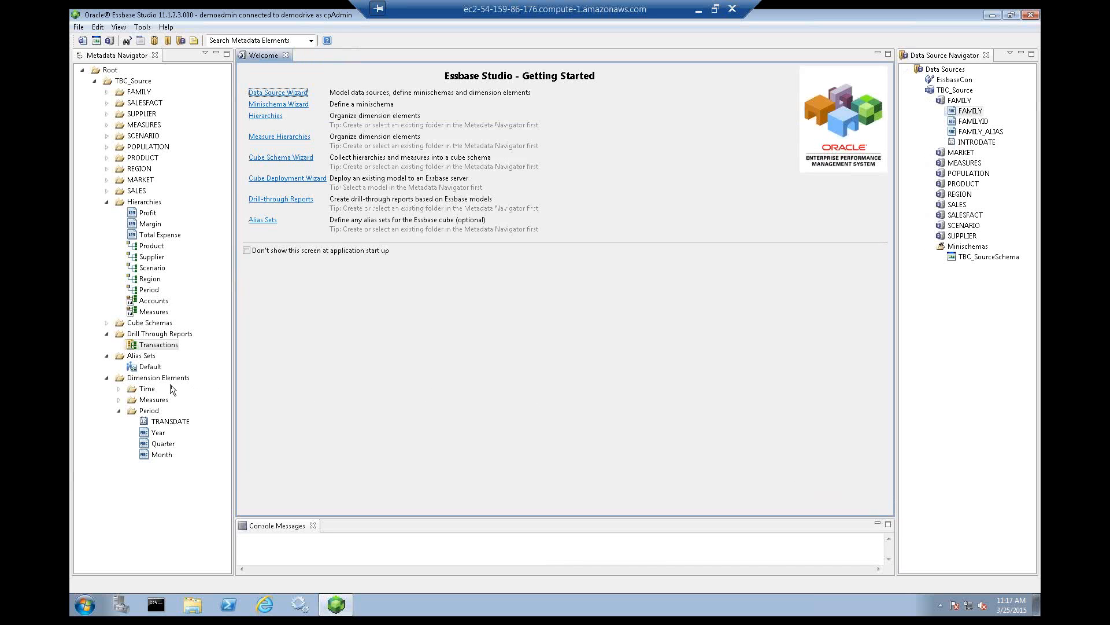
pyautogui.rightClick(153, 326)
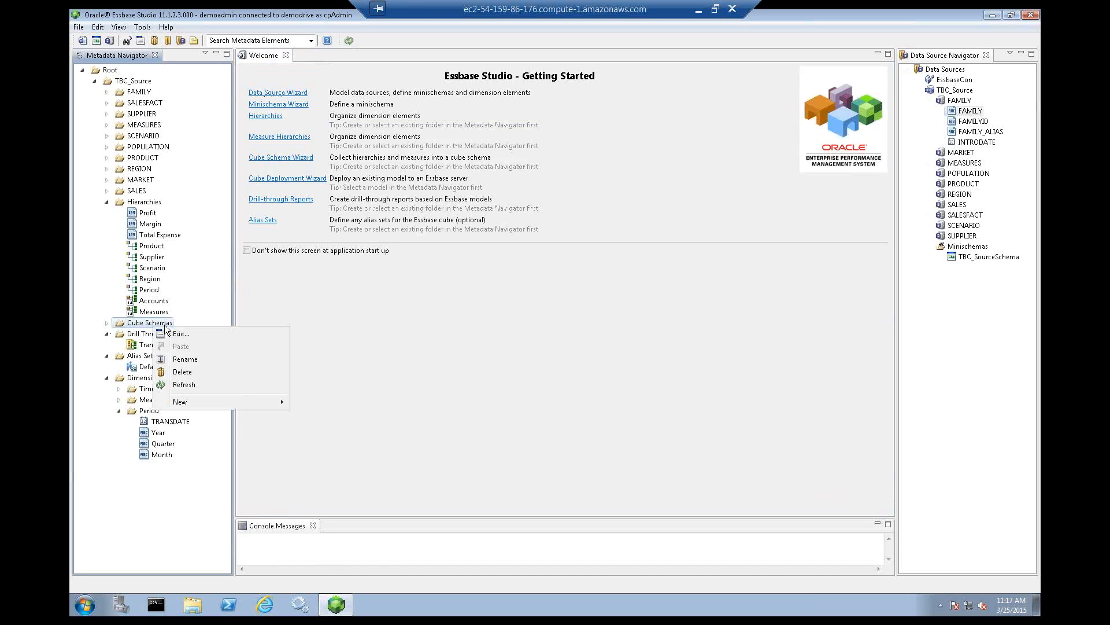
pyautogui.moveTo(197, 406)
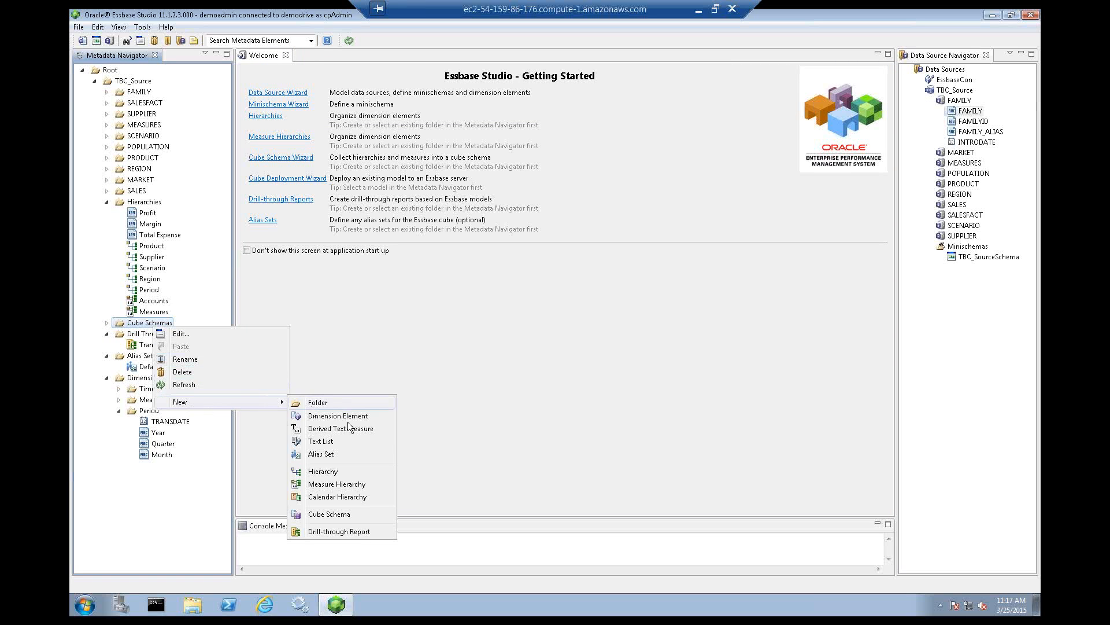
pyautogui.click(328, 513)
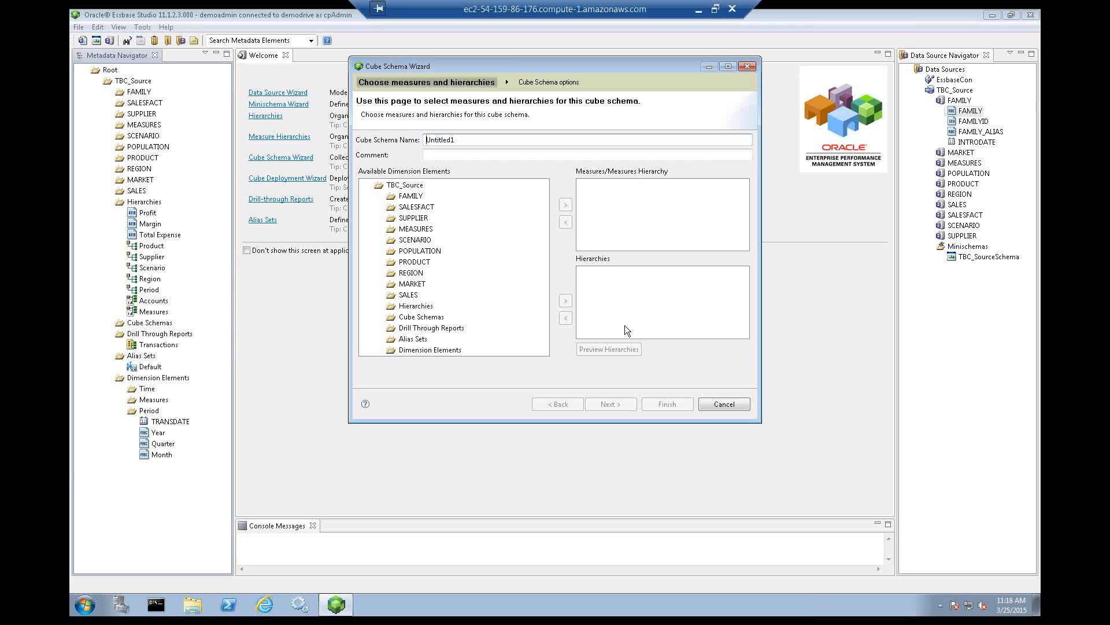
pyautogui.click(724, 404)
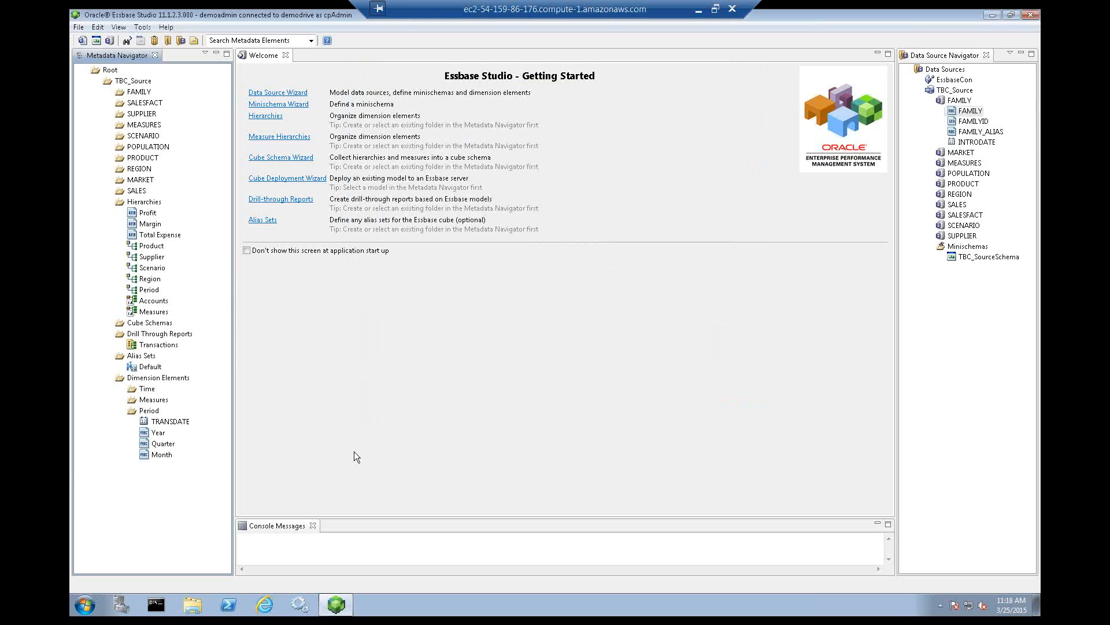
# - Review the measures, hierarchies and options of the TBC_Schema cube schema, and leave it without changes
pyautogui.click(107, 323)
pyautogui.rightClick(154, 336)
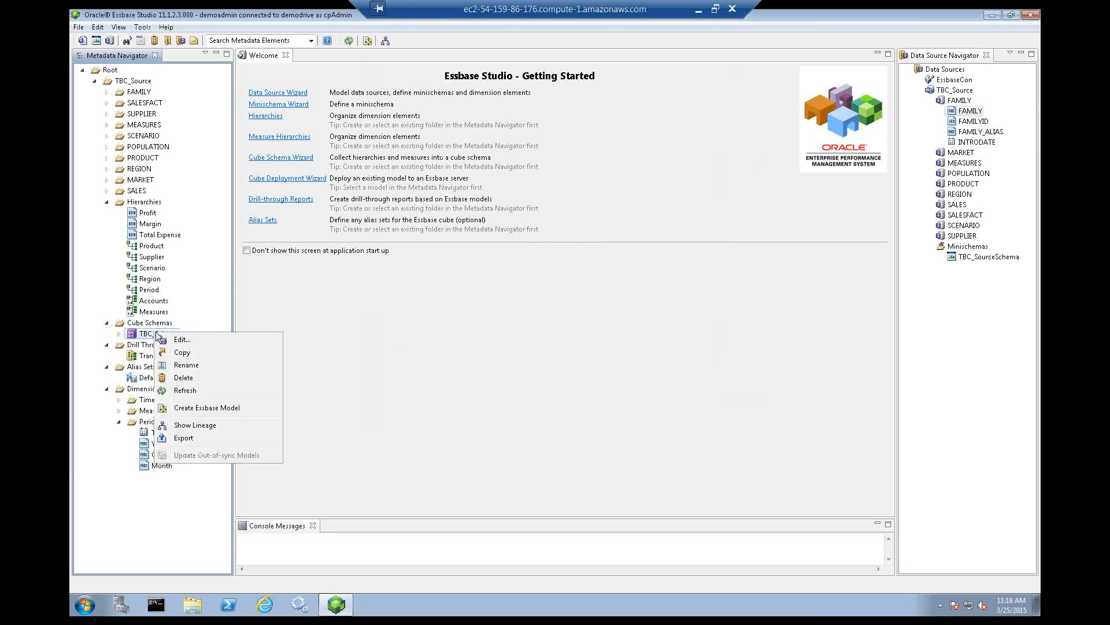
pyautogui.click(200, 340)
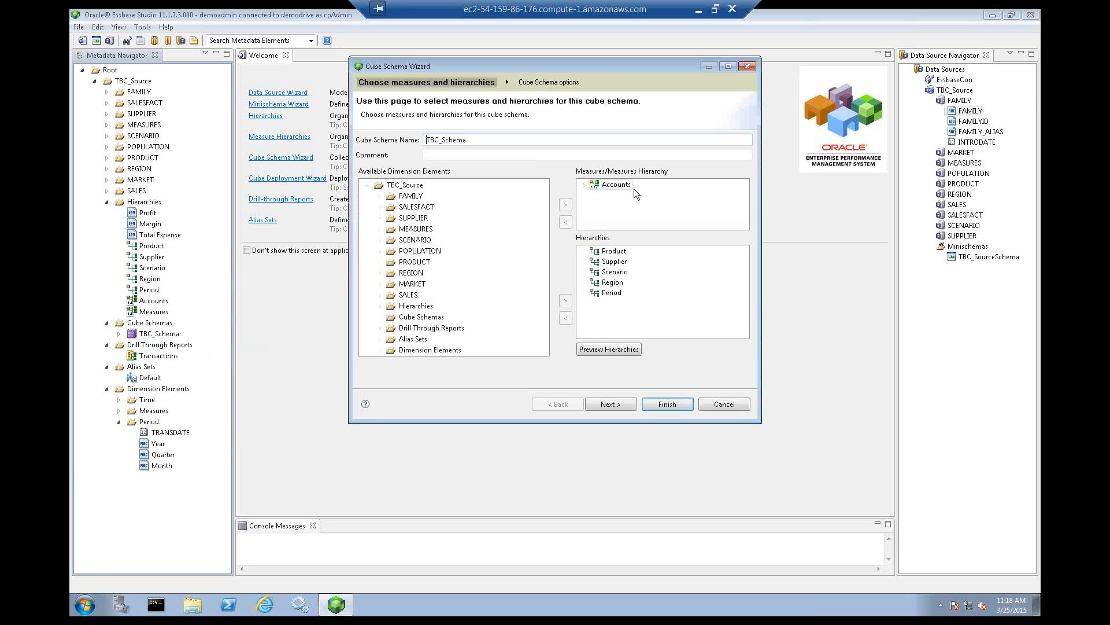
pyautogui.click(585, 185)
pyautogui.click(595, 196)
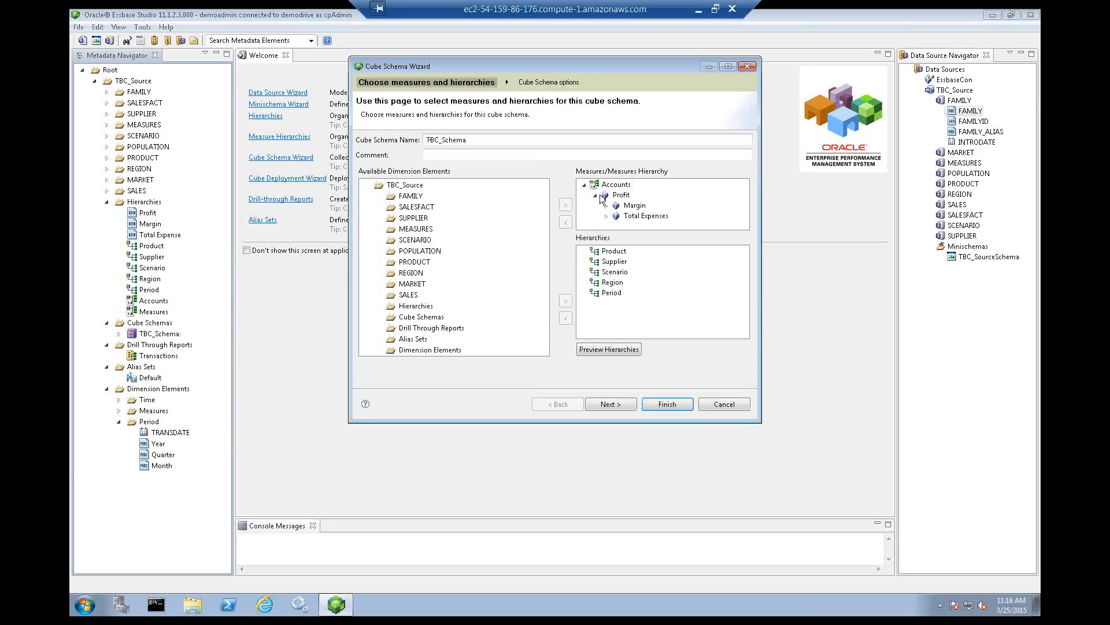
pyautogui.click(595, 195)
pyautogui.click(584, 185)
pyautogui.click(617, 403)
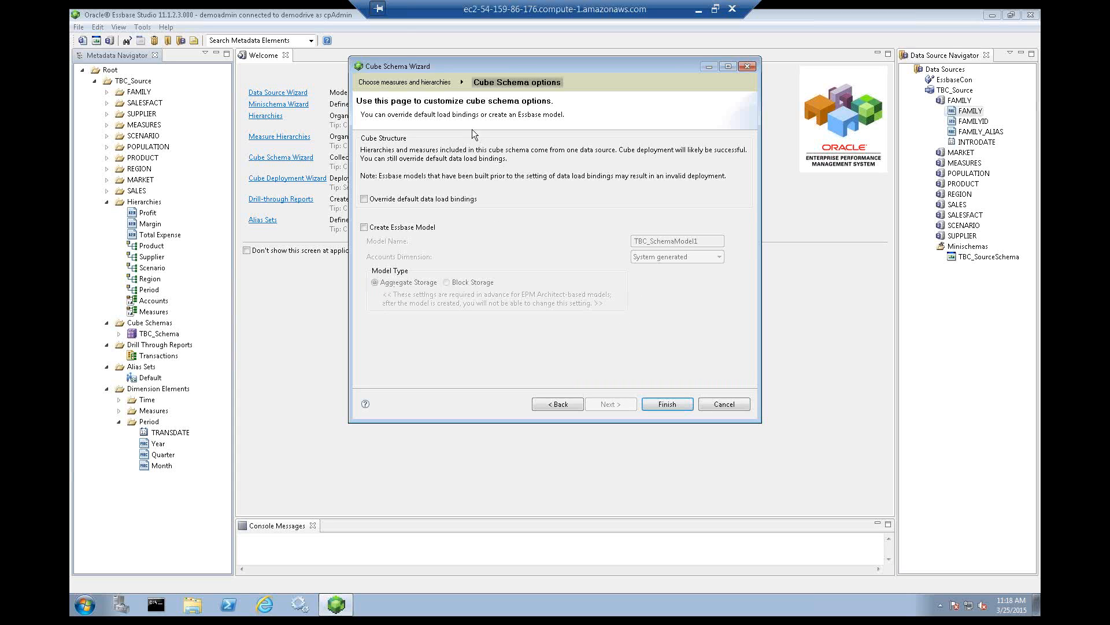
pyautogui.click(737, 404)
# - Open the TBC_SchemaModel Essbase model under TBC_Schema to examine its dimension diagram
pyautogui.click(120, 333)
pyautogui.rightClick(175, 346)
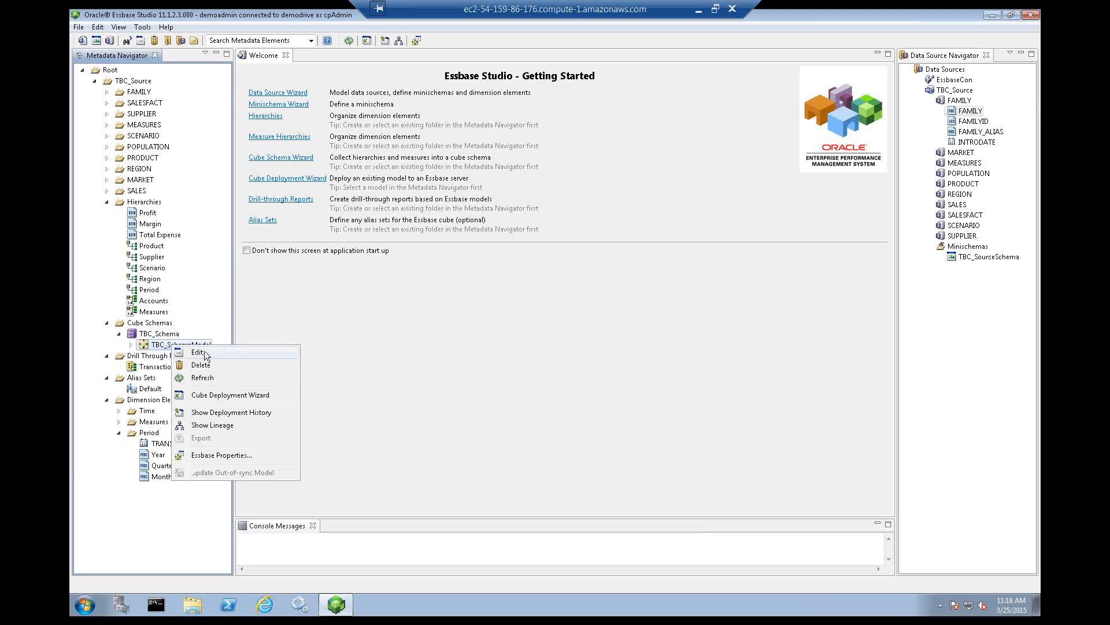
pyautogui.click(209, 352)
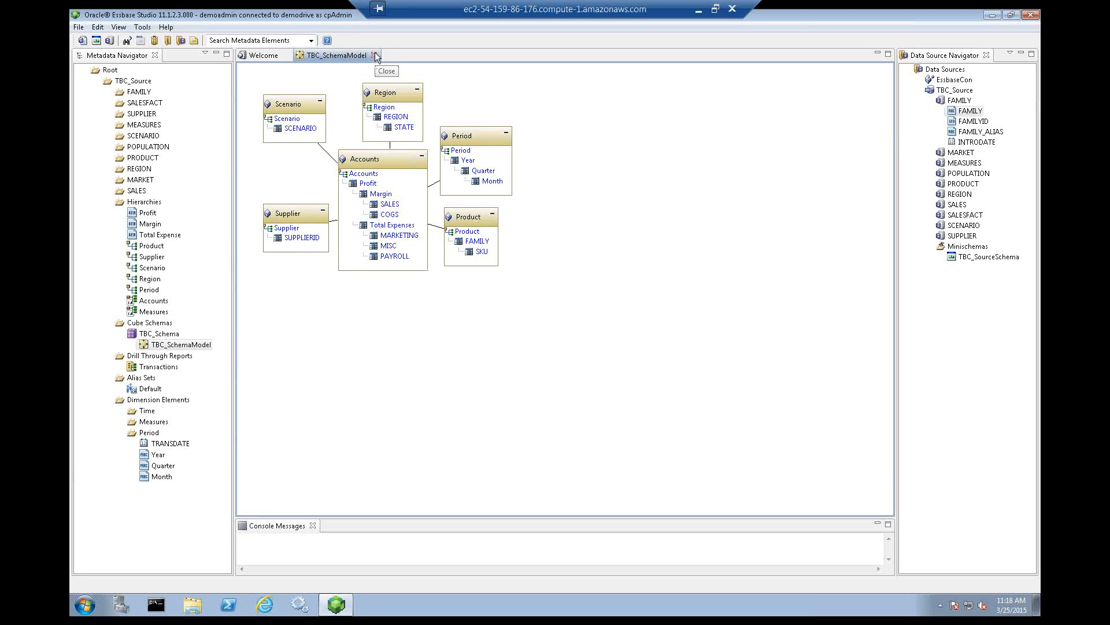
# - Open the Essbase properties of TBC_SchemaModel and review its general and alias settings and the Product dimension's info settings
pyautogui.rightClick(169, 346)
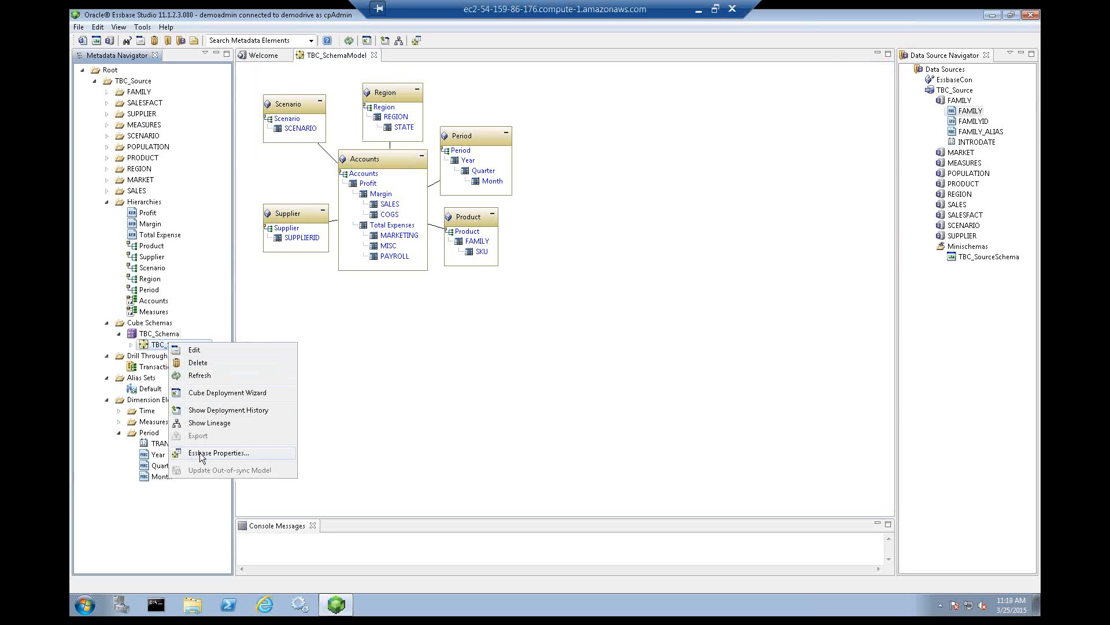
pyautogui.click(201, 454)
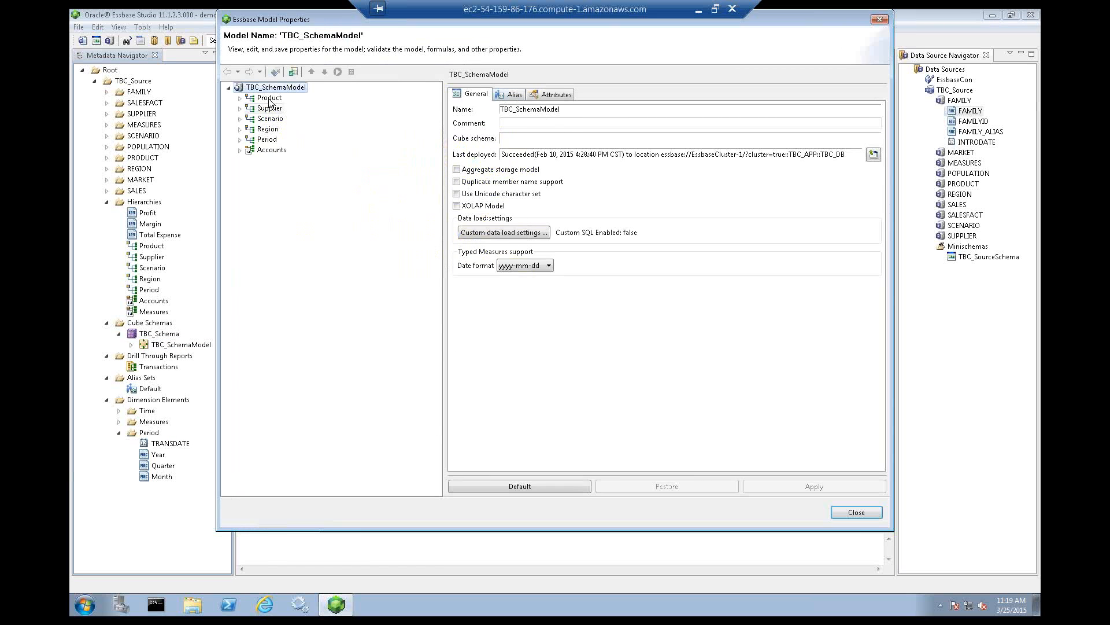
pyautogui.click(511, 95)
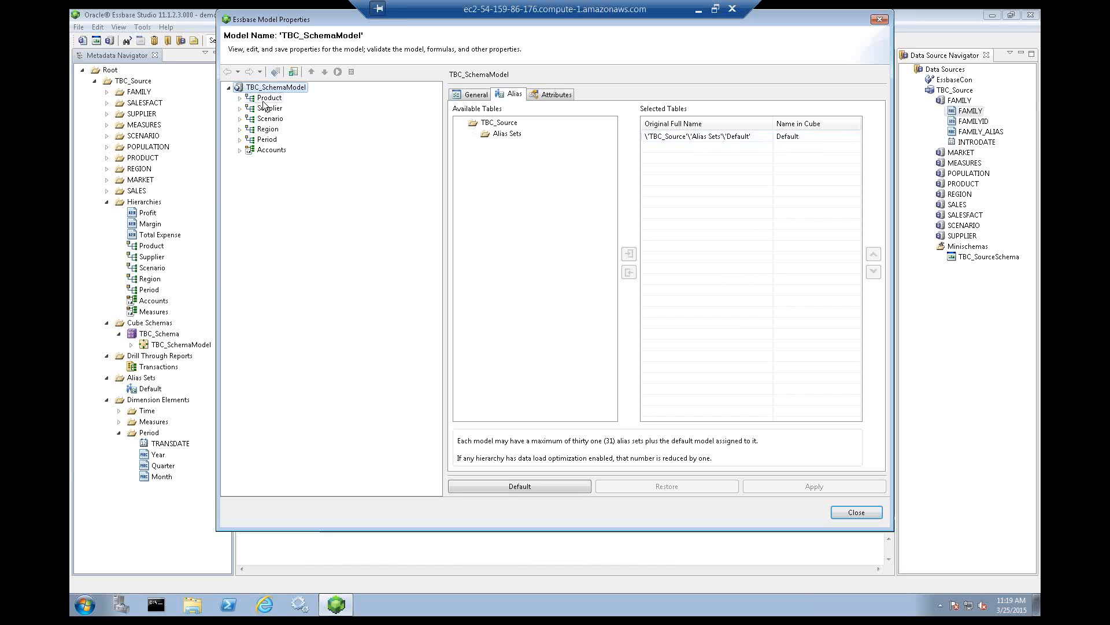
pyautogui.click(267, 99)
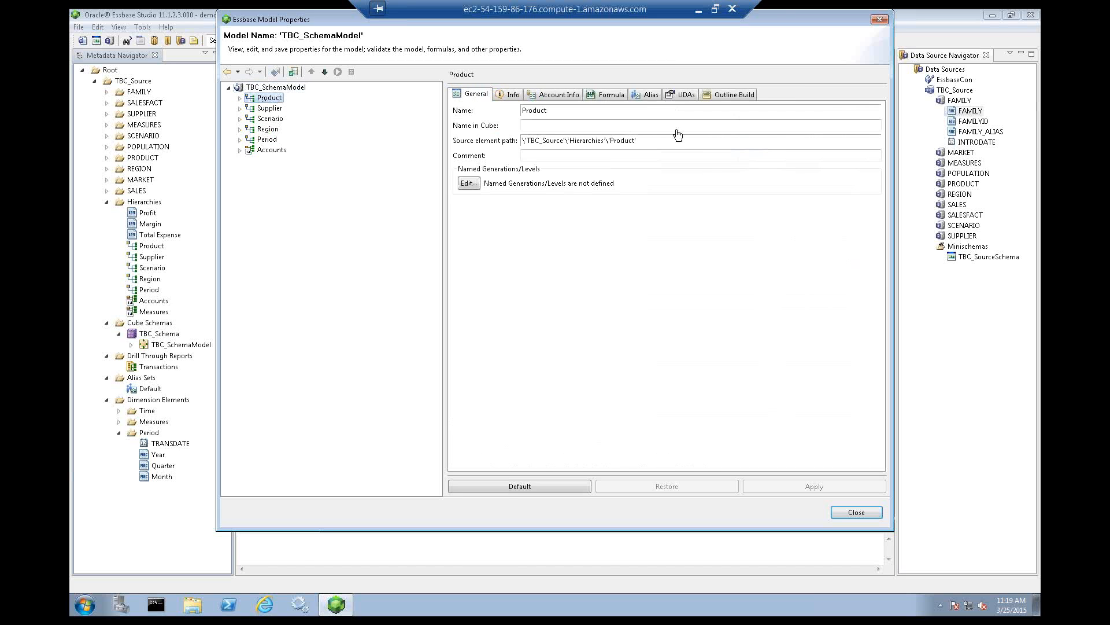
pyautogui.click(507, 95)
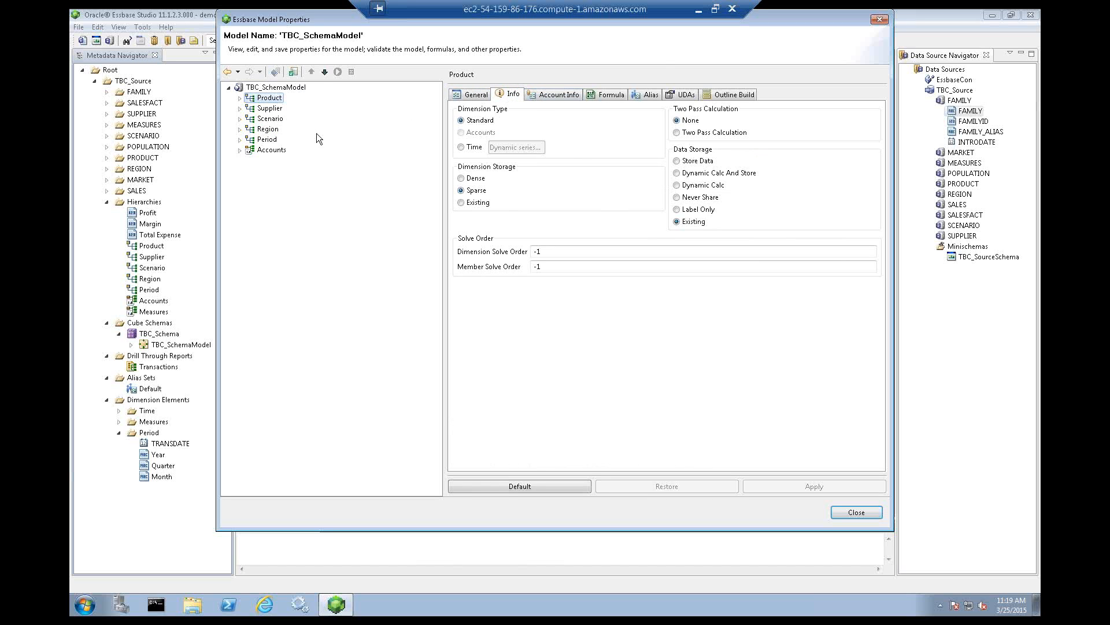
# - Review the Accounts dimension's info settings and expanded measures, including SALES and COGS consolidation, and close the model properties without changes
pyautogui.click(268, 152)
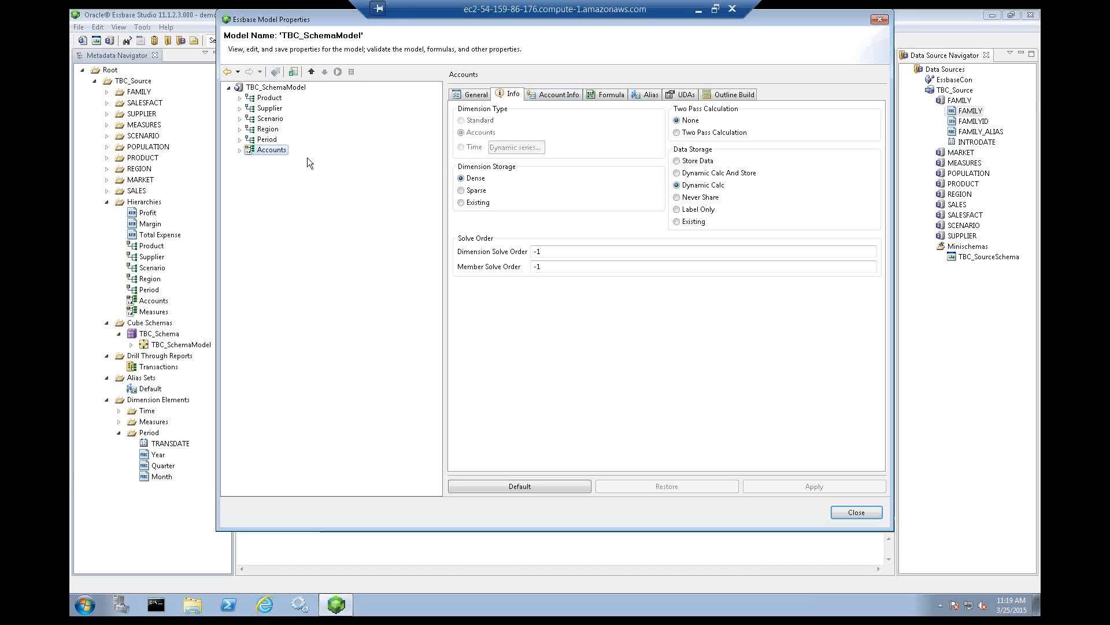
pyautogui.click(240, 151)
pyautogui.click(251, 160)
pyautogui.click(260, 172)
pyautogui.click(261, 201)
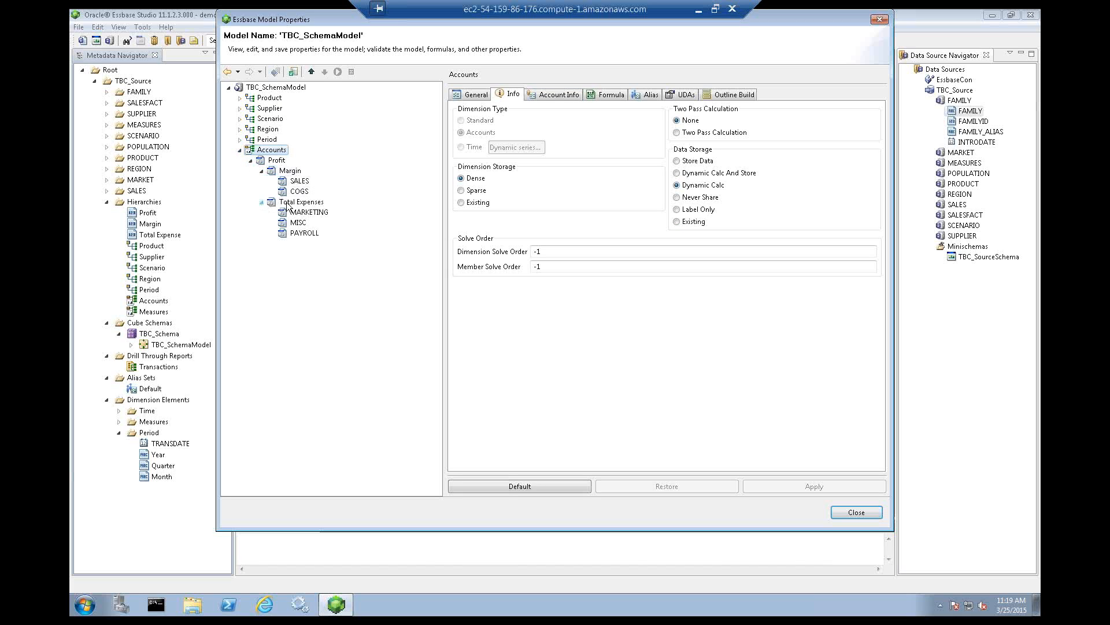
pyautogui.click(299, 182)
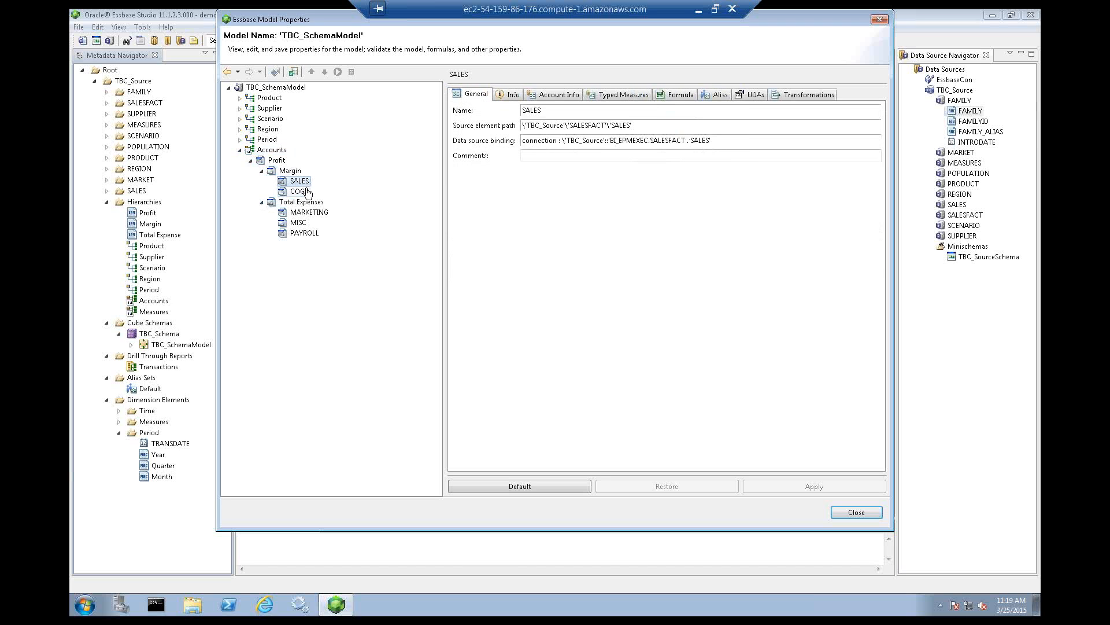
pyautogui.click(514, 95)
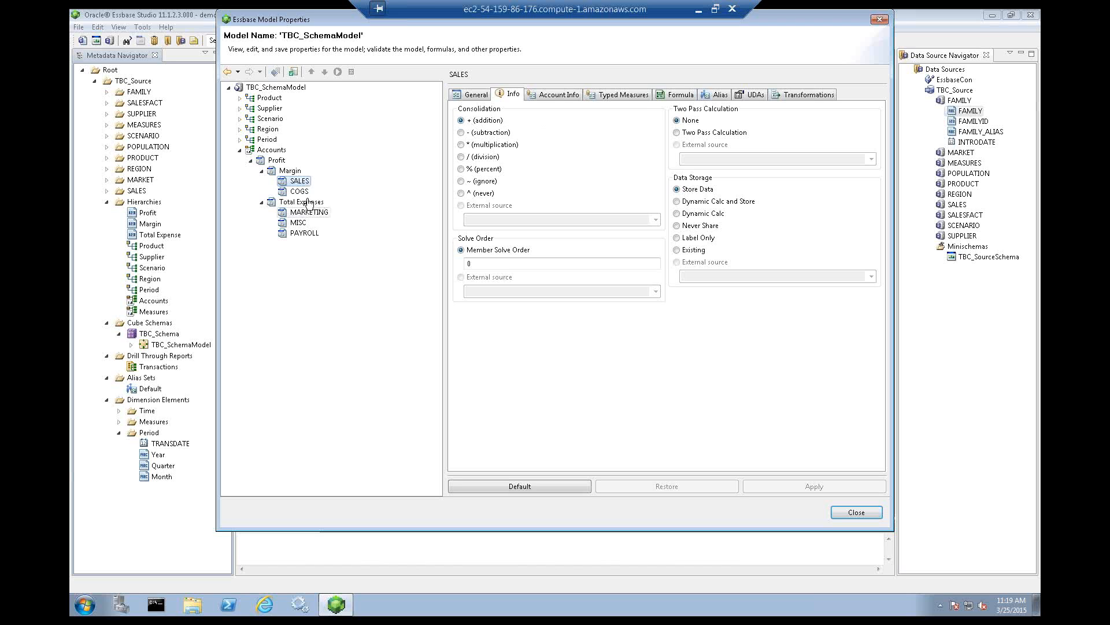
pyautogui.click(289, 193)
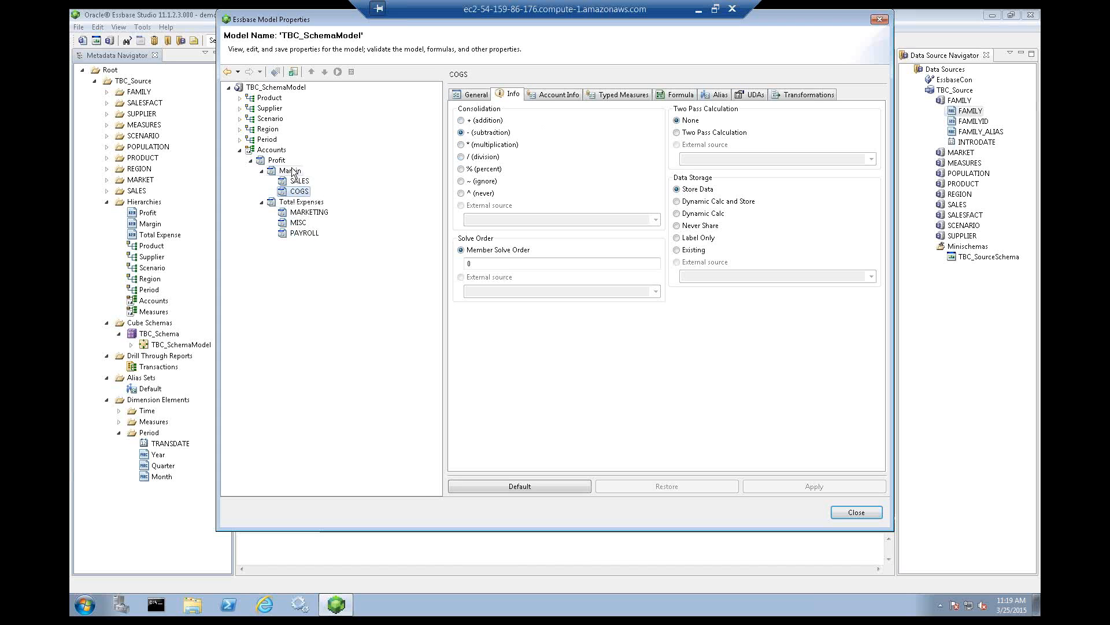
pyautogui.moveTo(308, 227)
pyautogui.click(862, 512)
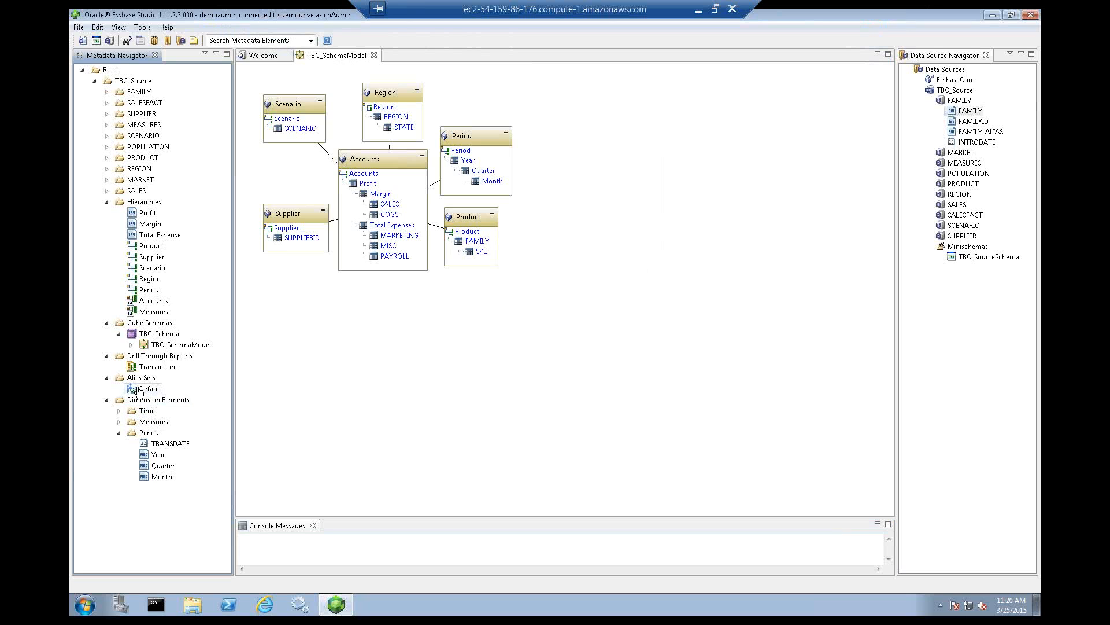
# - Expand TBC_SchemaModel and select its EssbaseCluster-1 deployment to examine where the model is deployed
pyautogui.click(132, 345)
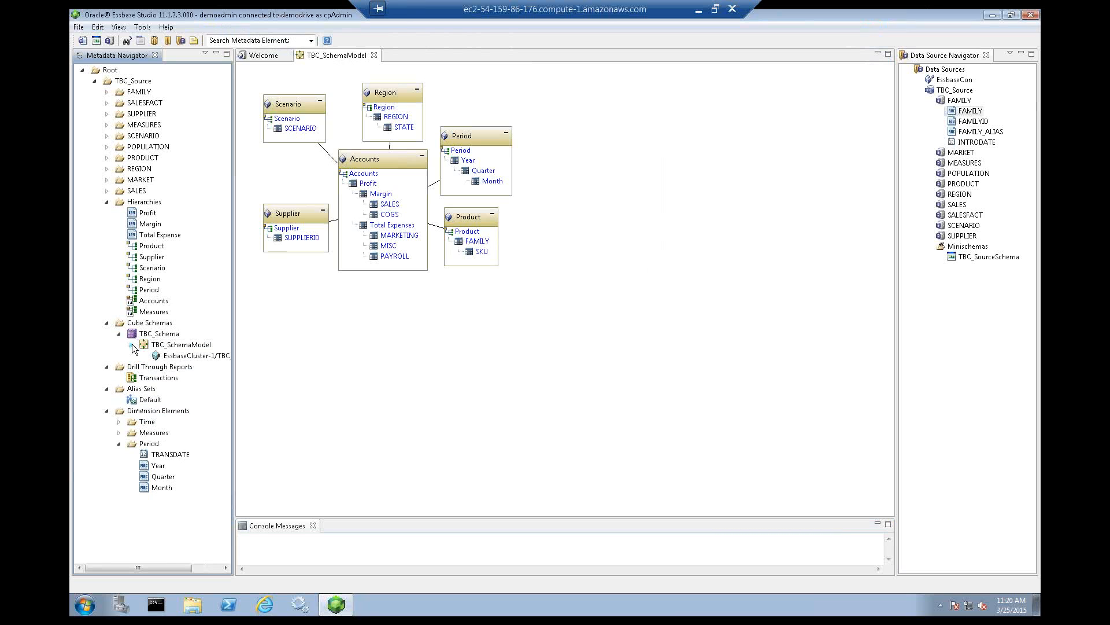
pyautogui.click(192, 357)
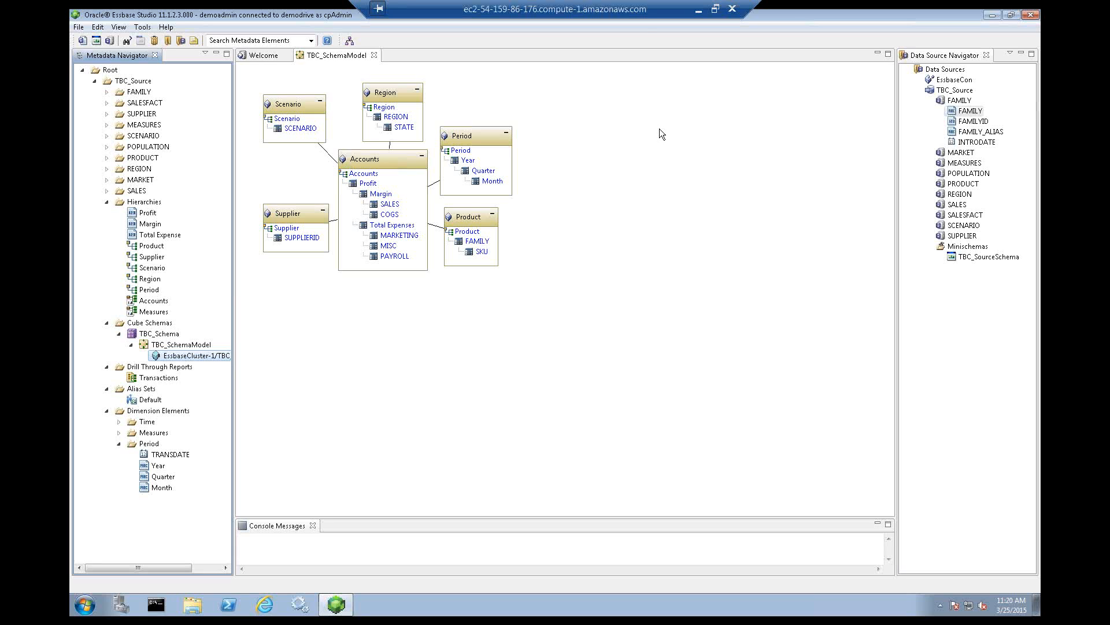
# - Switch to the Book1 workbook in Excel and look over the dimensions of its Smart View ad hoc grid
pyautogui.click(699, 13)
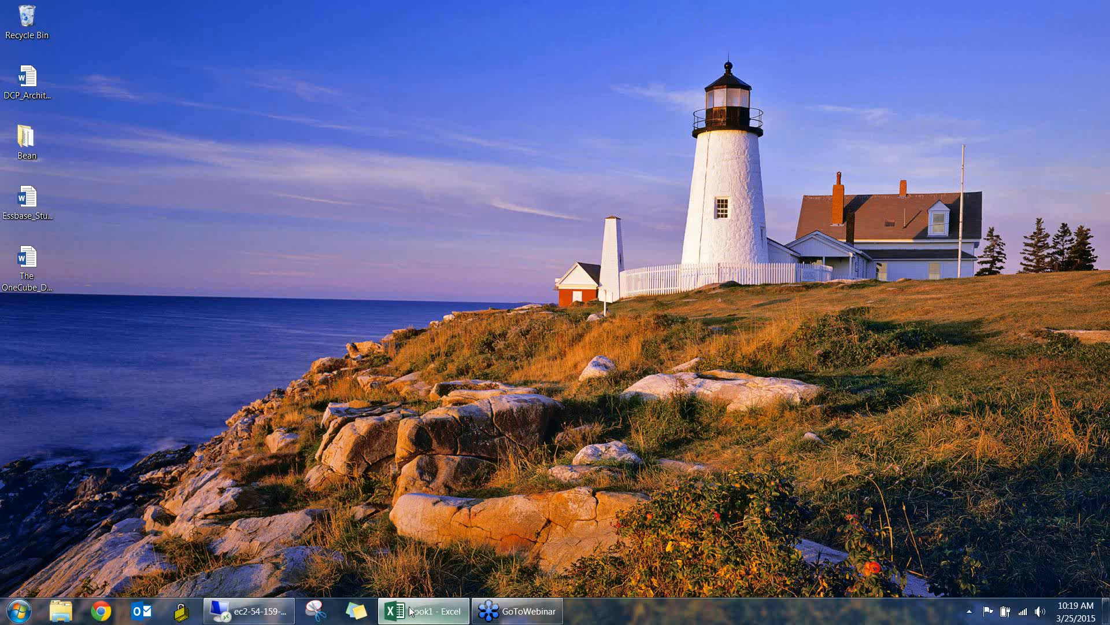
pyautogui.click(411, 611)
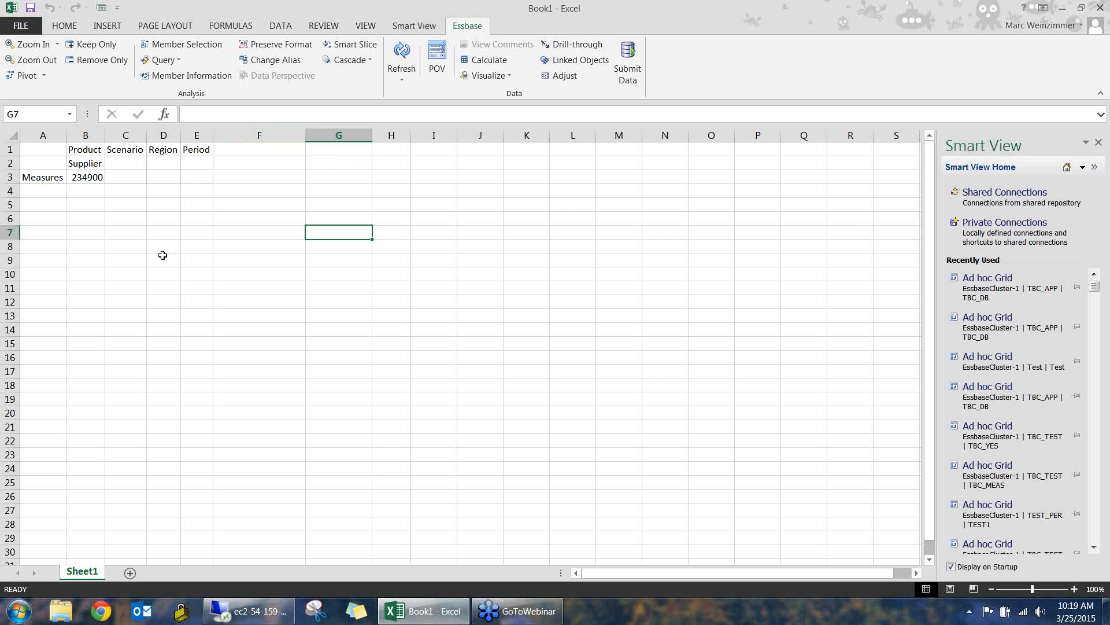
pyautogui.click(150, 179)
pyautogui.click(88, 150)
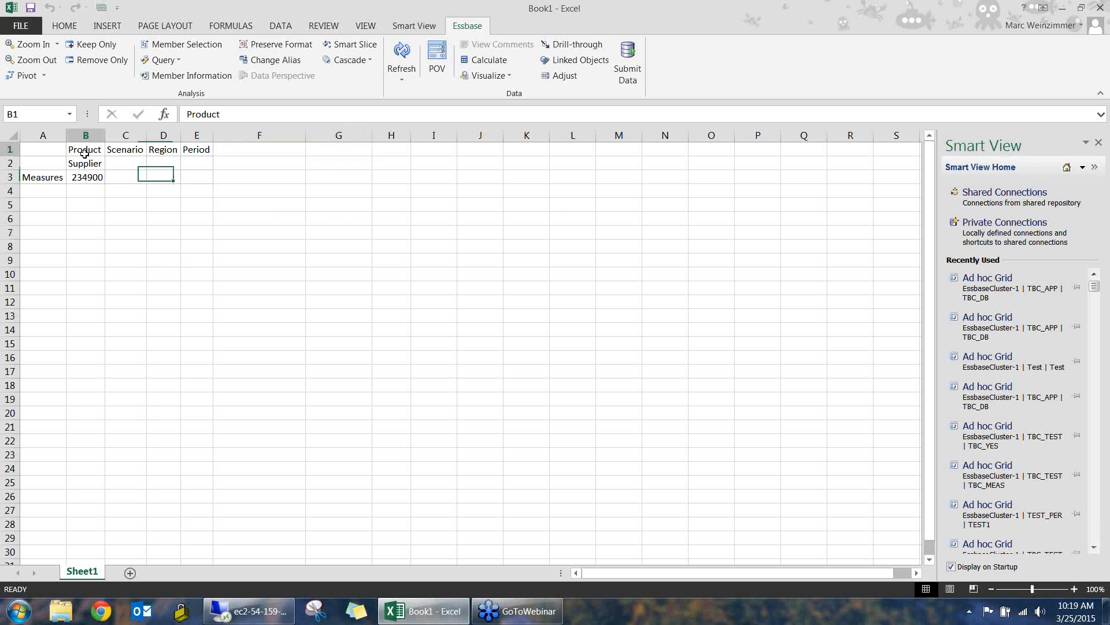
pyautogui.click(207, 152)
pyautogui.click(230, 176)
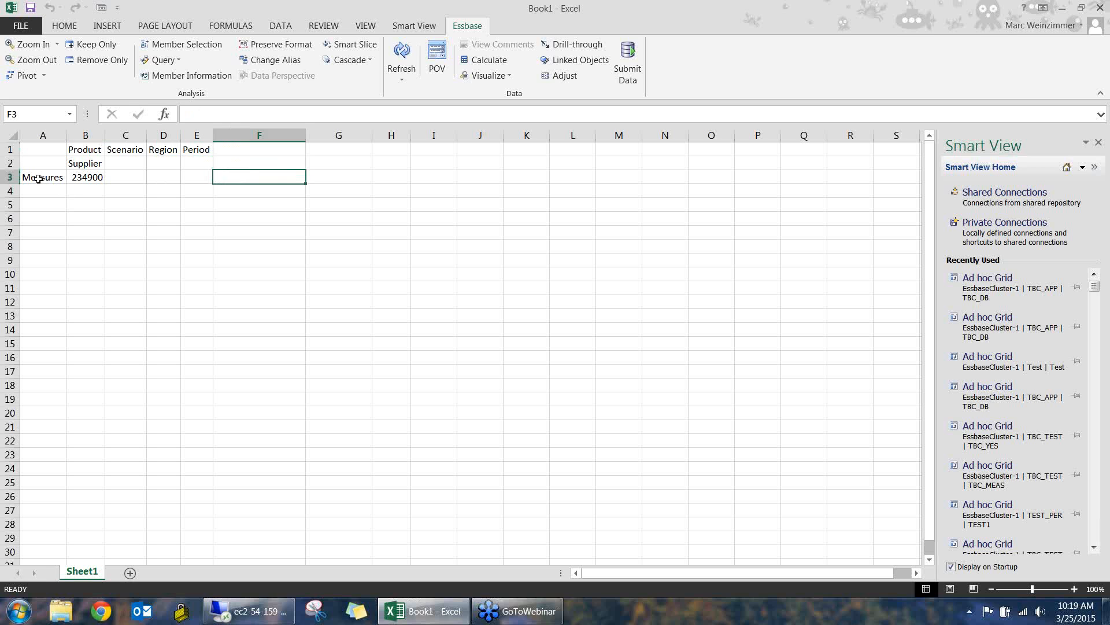
# - Set the ad hoc grid's Product member to Colas and its Scenario member to Actual
pyautogui.click(87, 151)
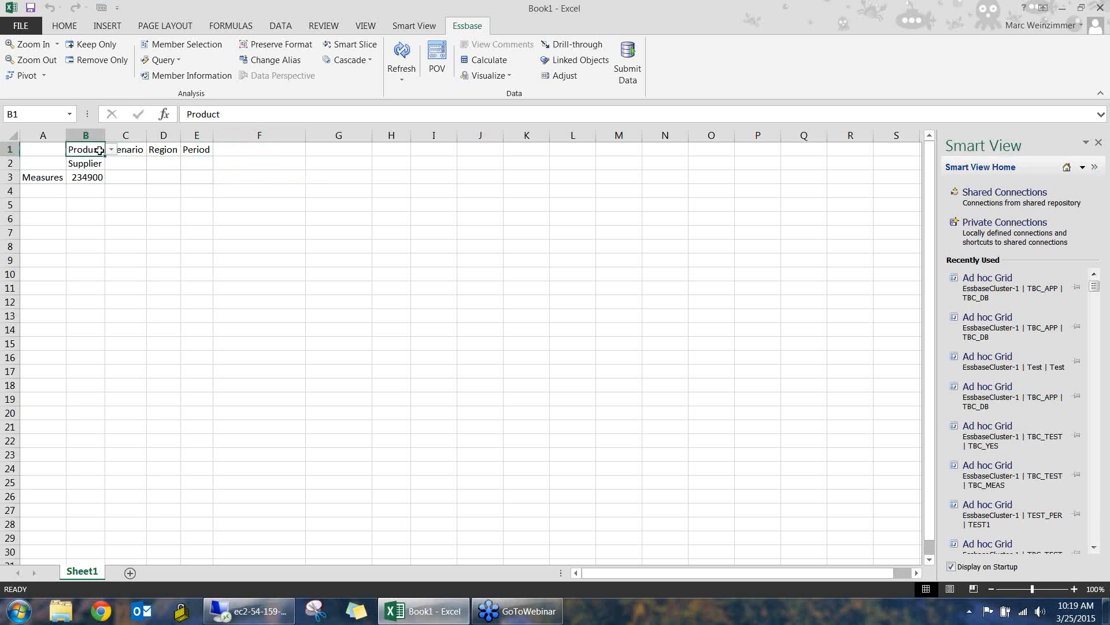
pyautogui.click(112, 150)
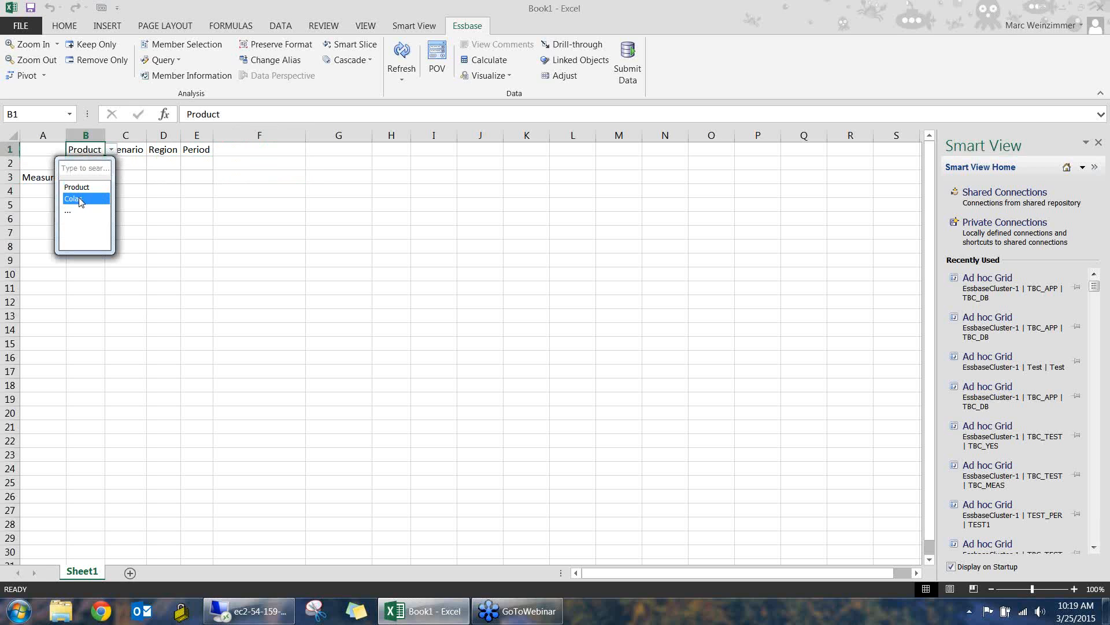
pyautogui.click(75, 198)
pyautogui.click(140, 150)
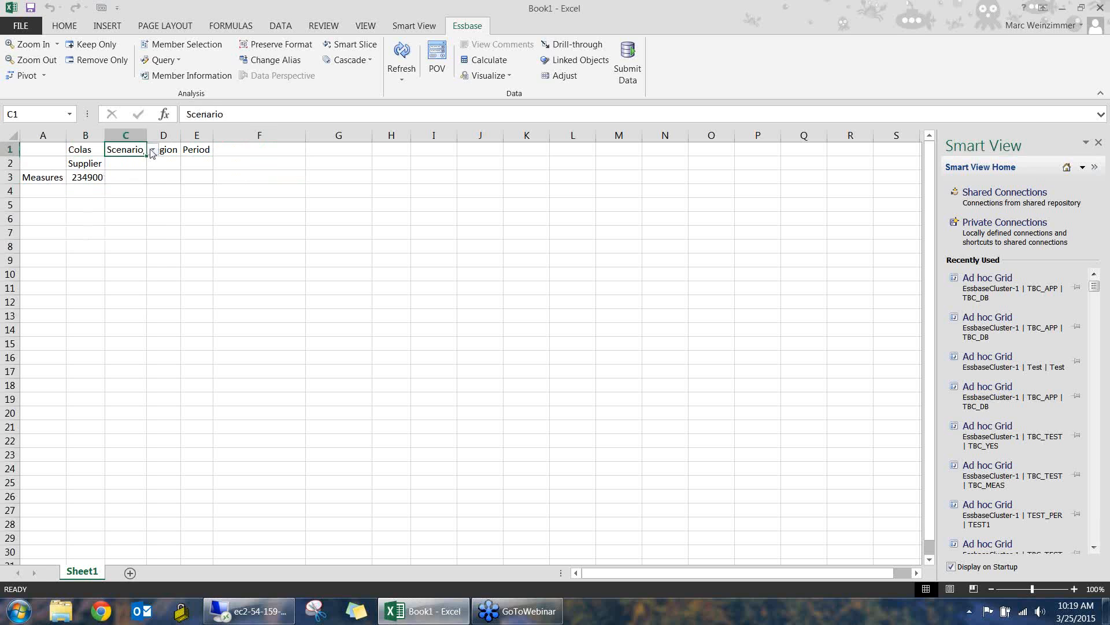
pyautogui.click(153, 150)
pyautogui.click(144, 180)
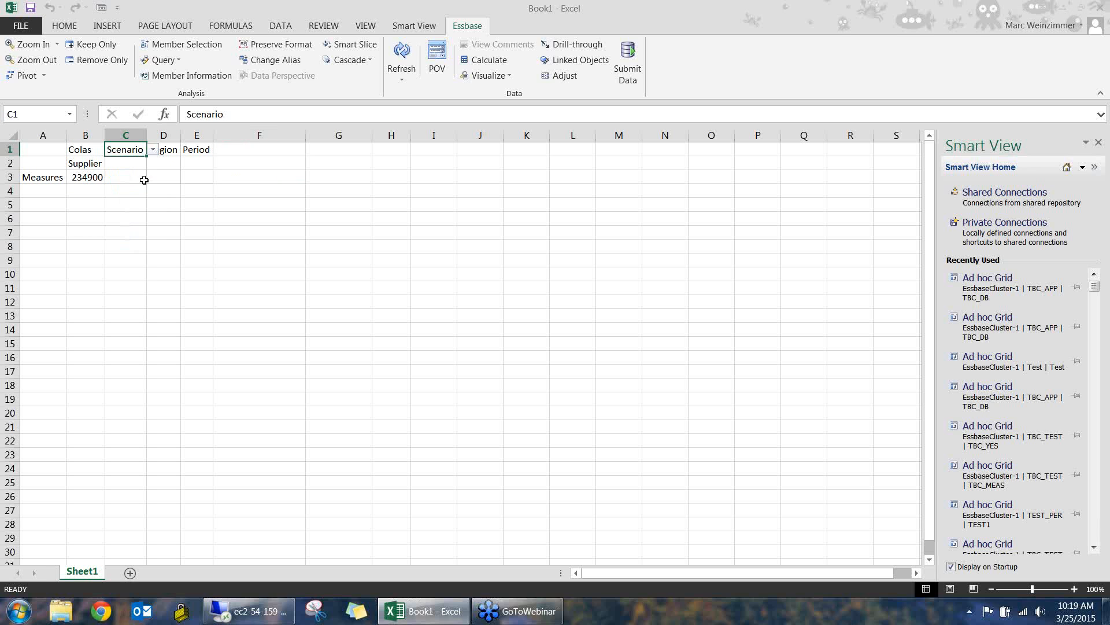
# - Set the grid's Region member to East and its Period member to Qtr1, and refresh the data
pyautogui.click(172, 152)
pyautogui.click(187, 149)
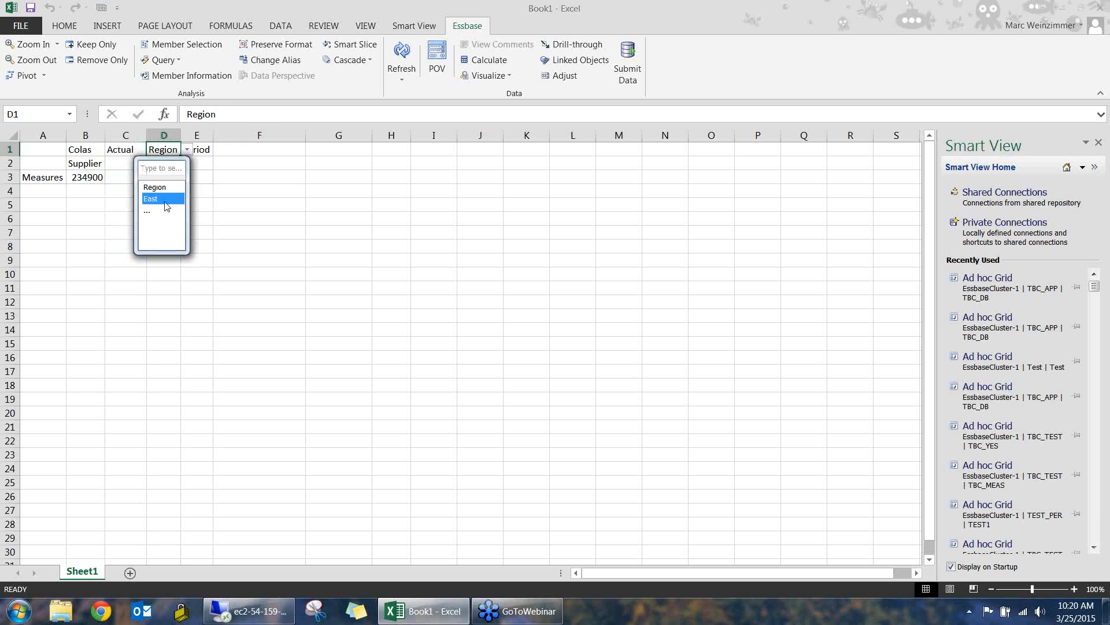
pyautogui.click(156, 199)
pyautogui.click(204, 151)
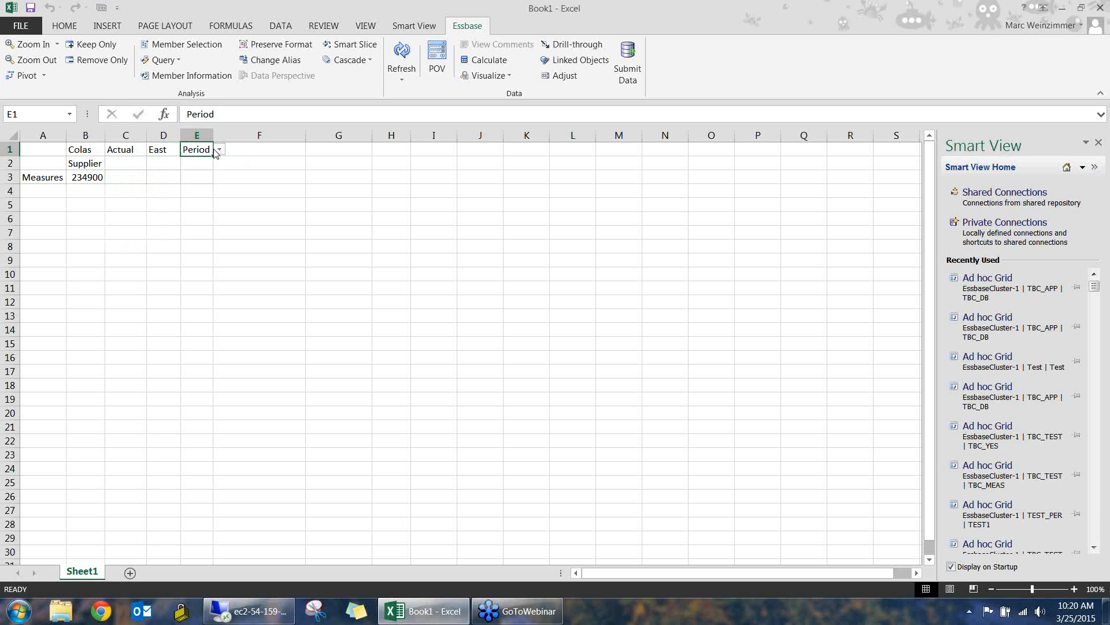
pyautogui.click(220, 151)
pyautogui.click(195, 198)
pyautogui.click(403, 51)
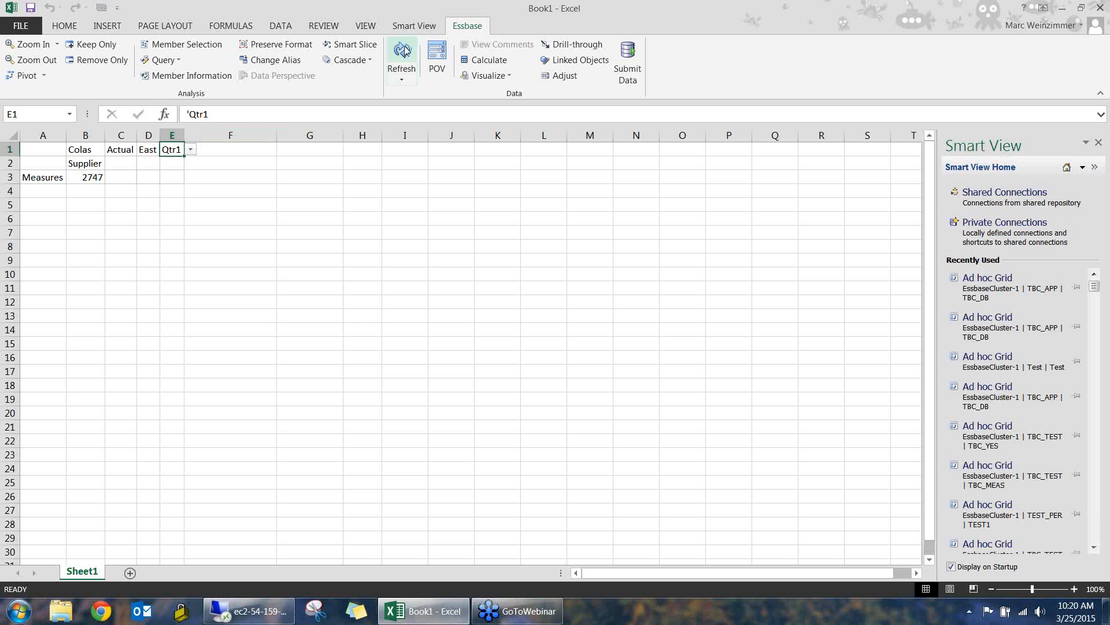
# - Replace the Supplier member in the grid with High Tech Drinks through Member Selection, and refresh the data
pyautogui.click(81, 164)
pyautogui.click(192, 47)
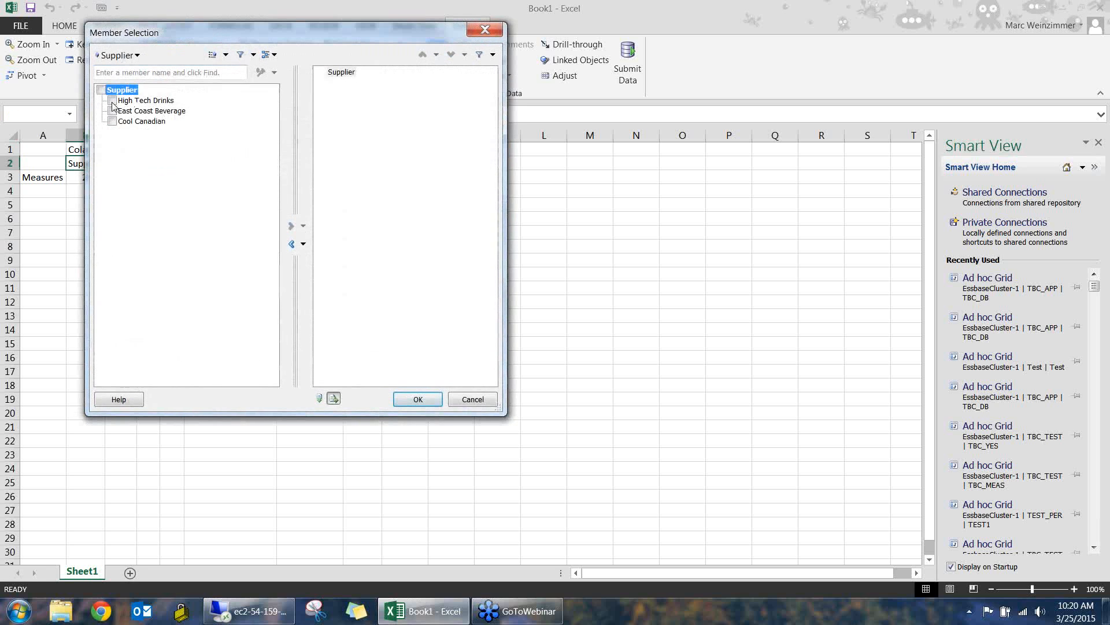
pyautogui.click(114, 103)
pyautogui.click(292, 227)
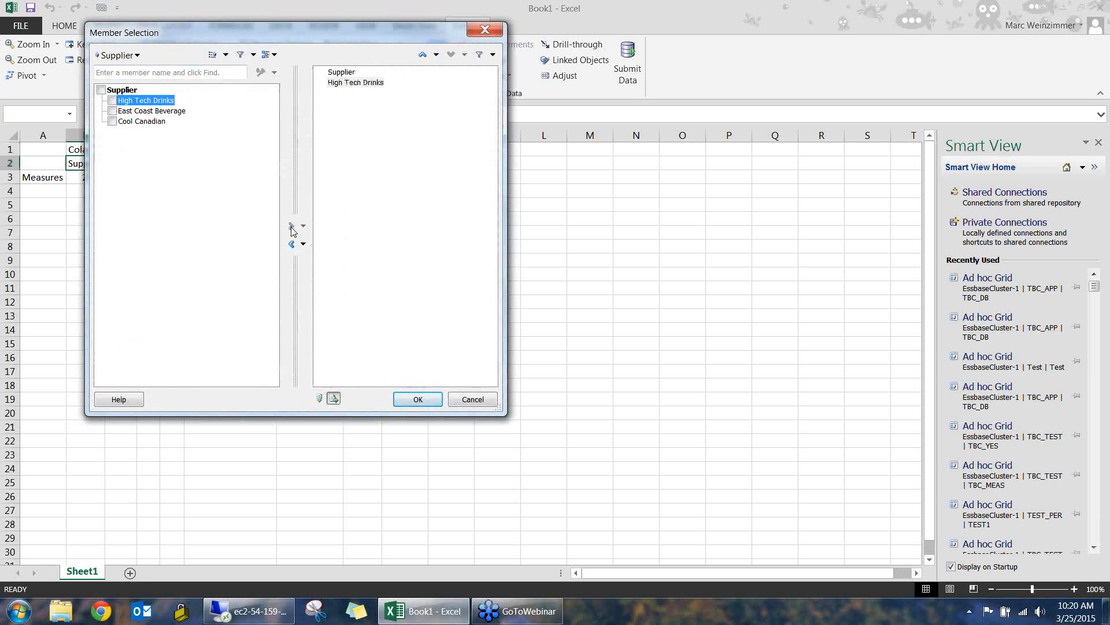
pyautogui.click(345, 74)
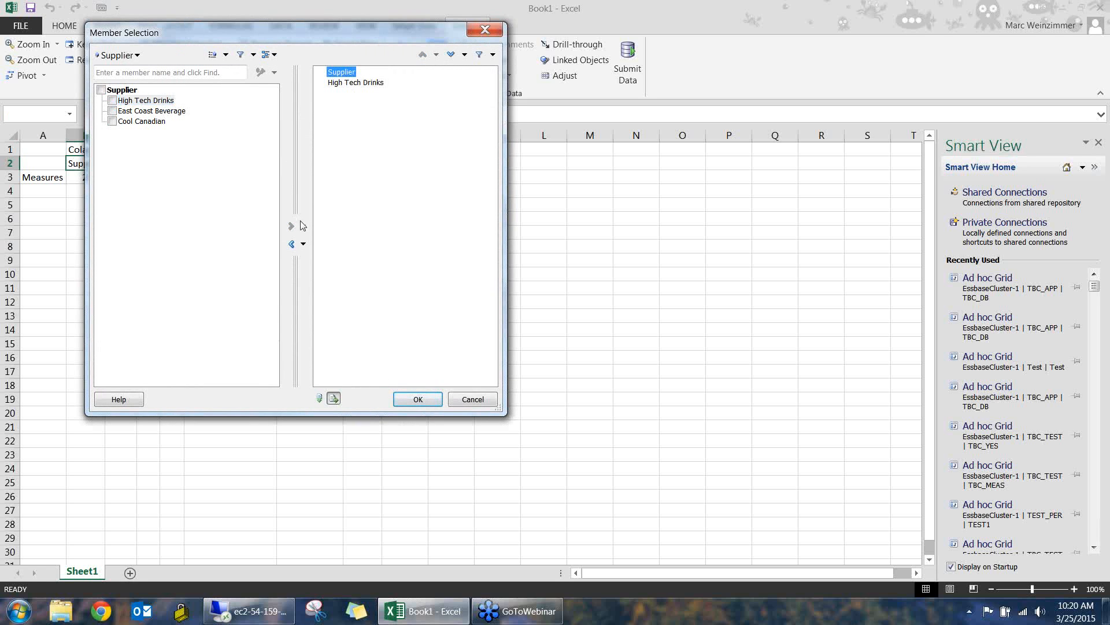
pyautogui.click(291, 243)
pyautogui.click(414, 399)
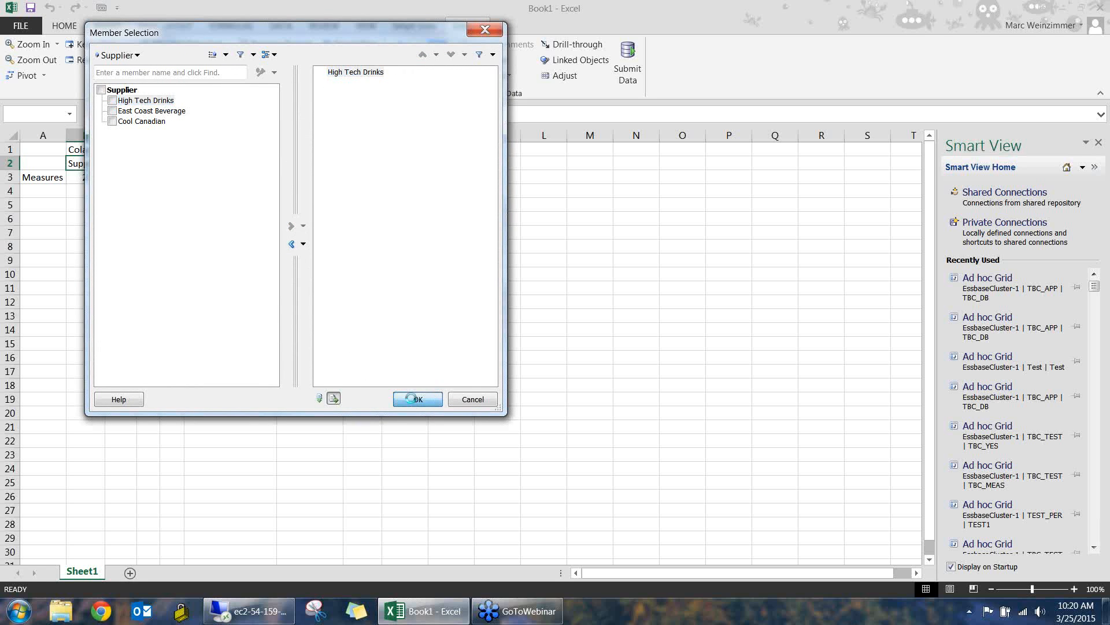
pyautogui.click(402, 50)
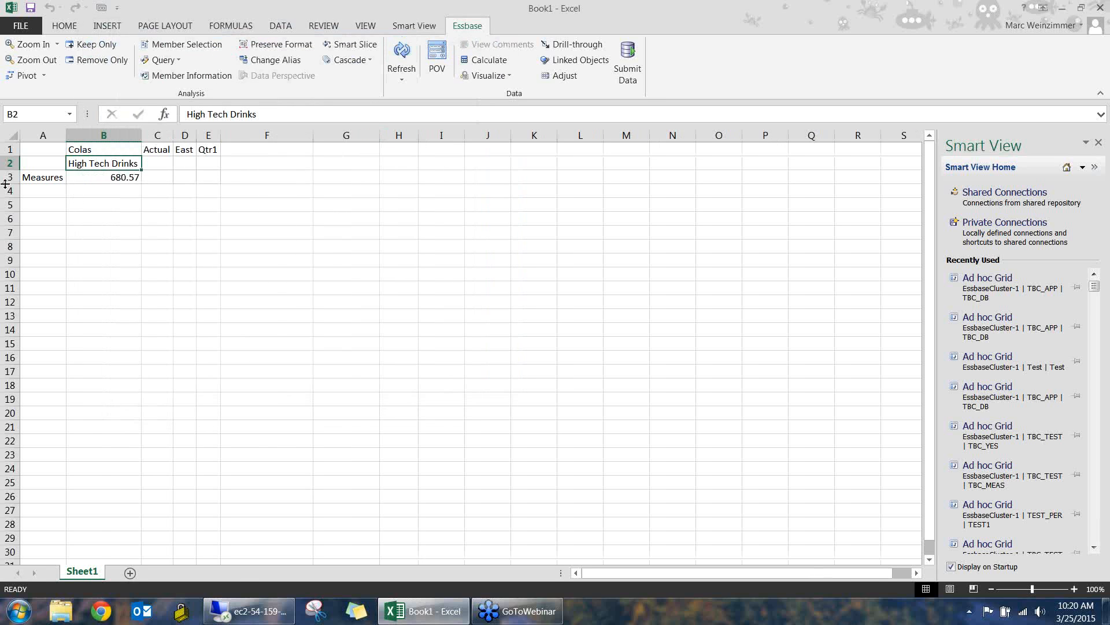
# - Zoom in on the Measures member to all levels
pyautogui.click(56, 184)
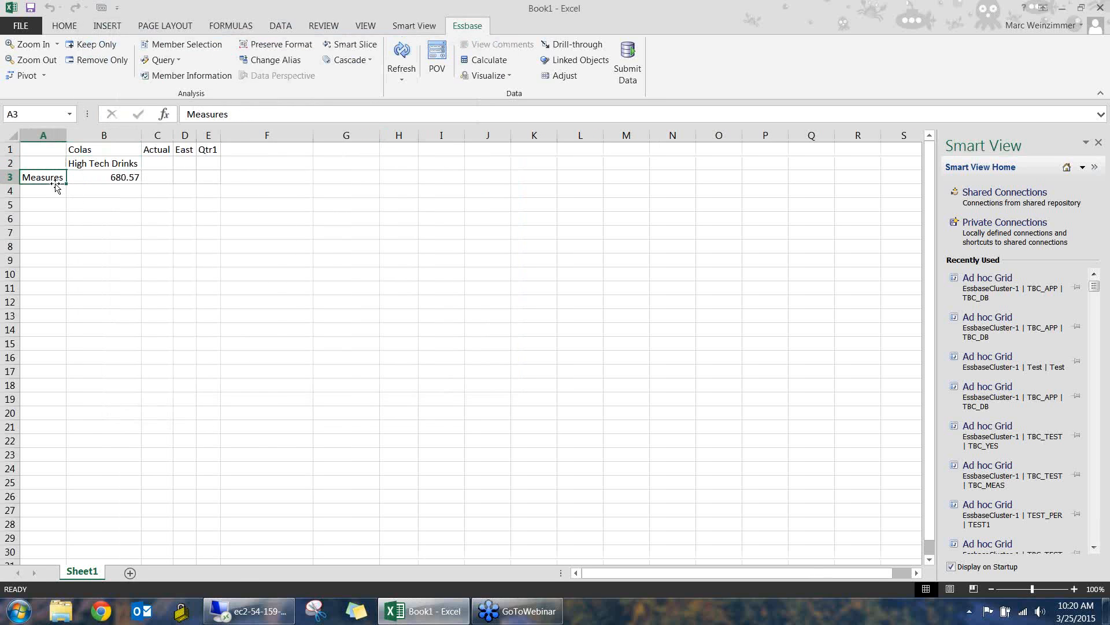
pyautogui.click(57, 45)
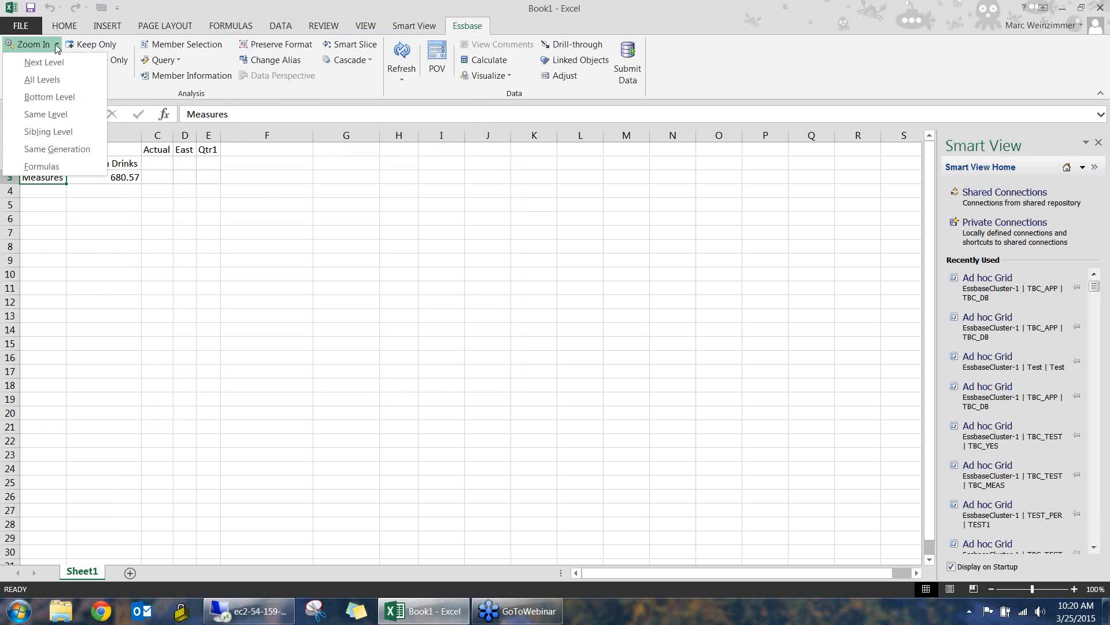
pyautogui.click(53, 81)
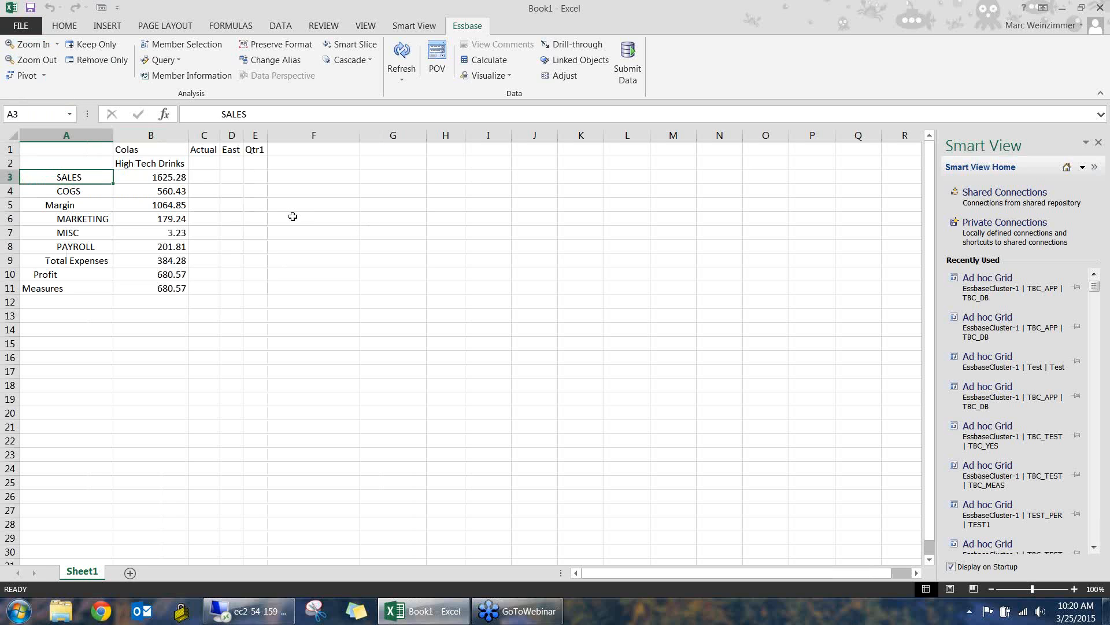
# - Look over the expanded measures and select the High Tech Drinks SALES value in cell B3
pyautogui.click(236, 215)
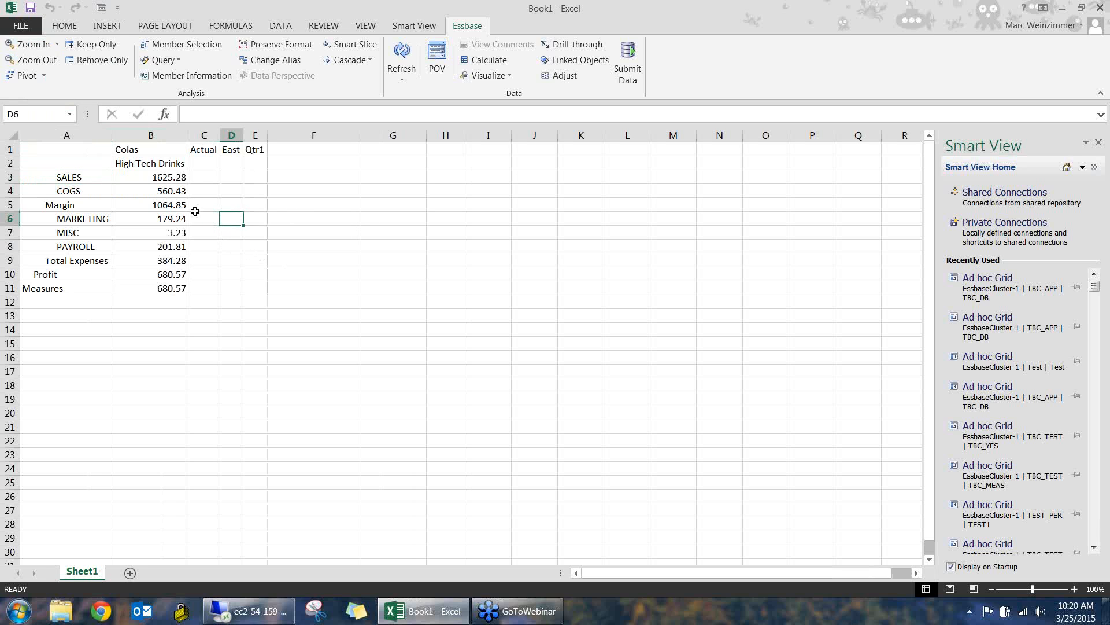
pyautogui.click(172, 288)
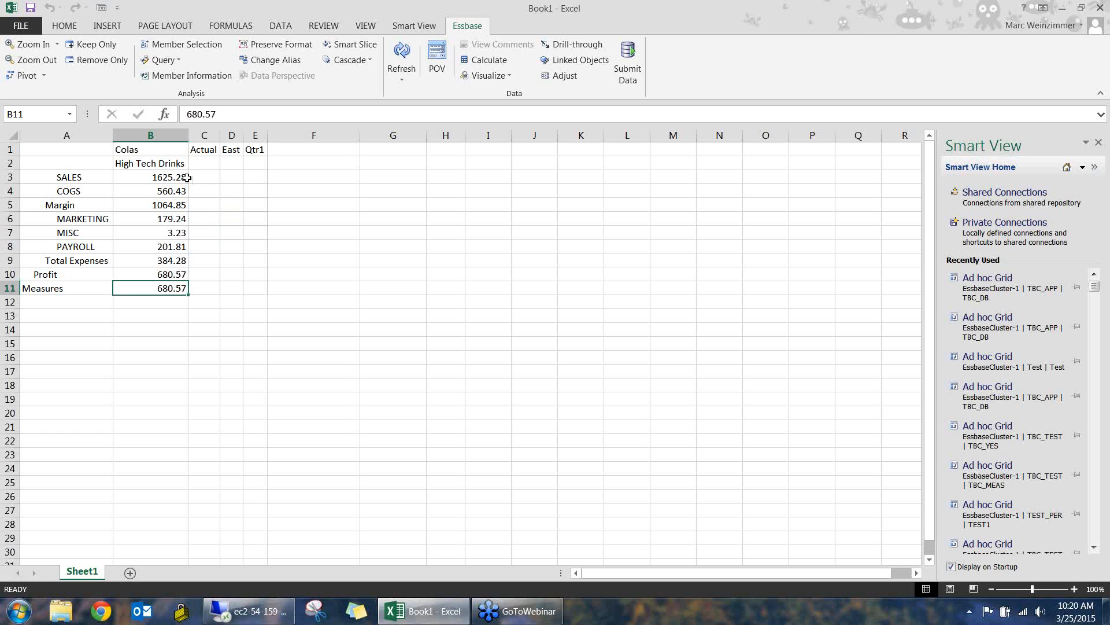
pyautogui.click(166, 179)
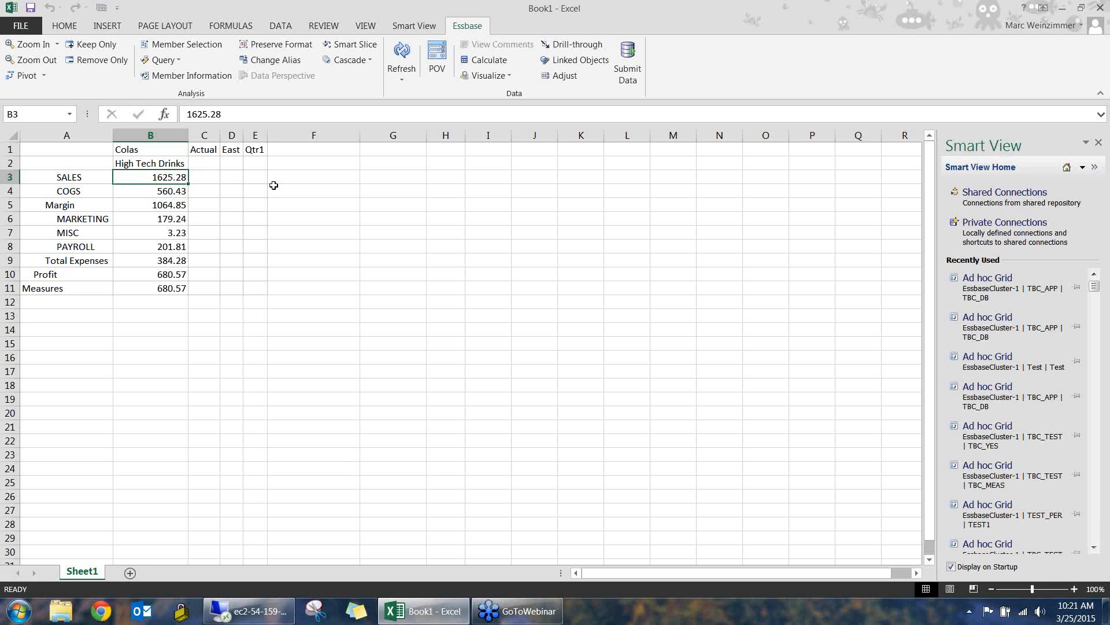
# - Drill through on the Colas SALES value to its source transactions and total the SALES values in A2:A17 for comparison with the grid
pyautogui.doubleClick(148, 177)
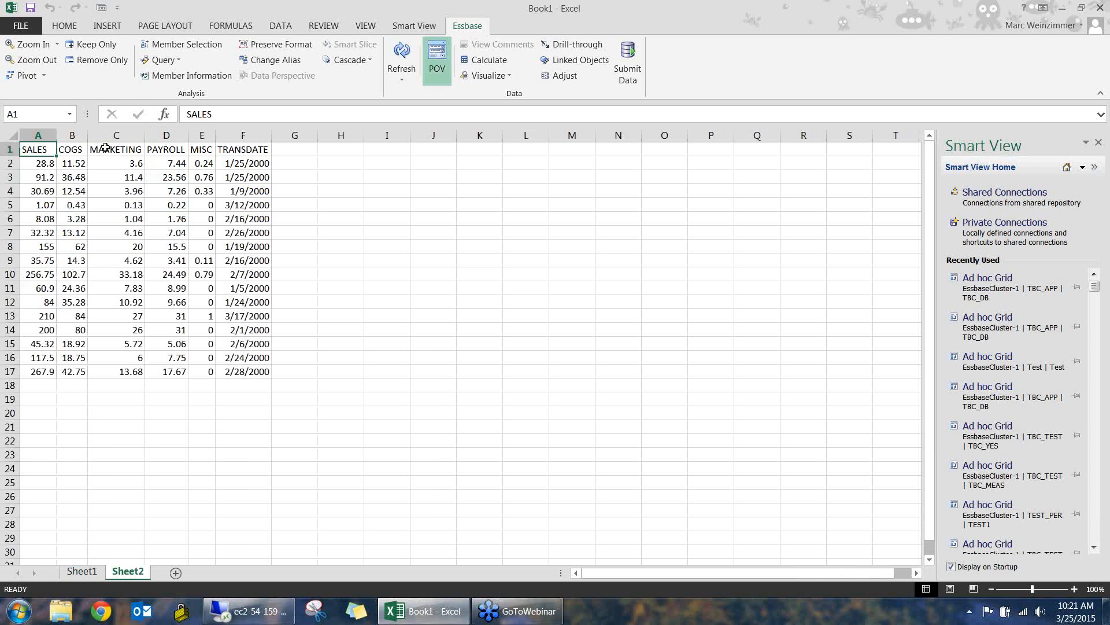
pyautogui.moveTo(47, 163); pyautogui.dragTo(34, 371)
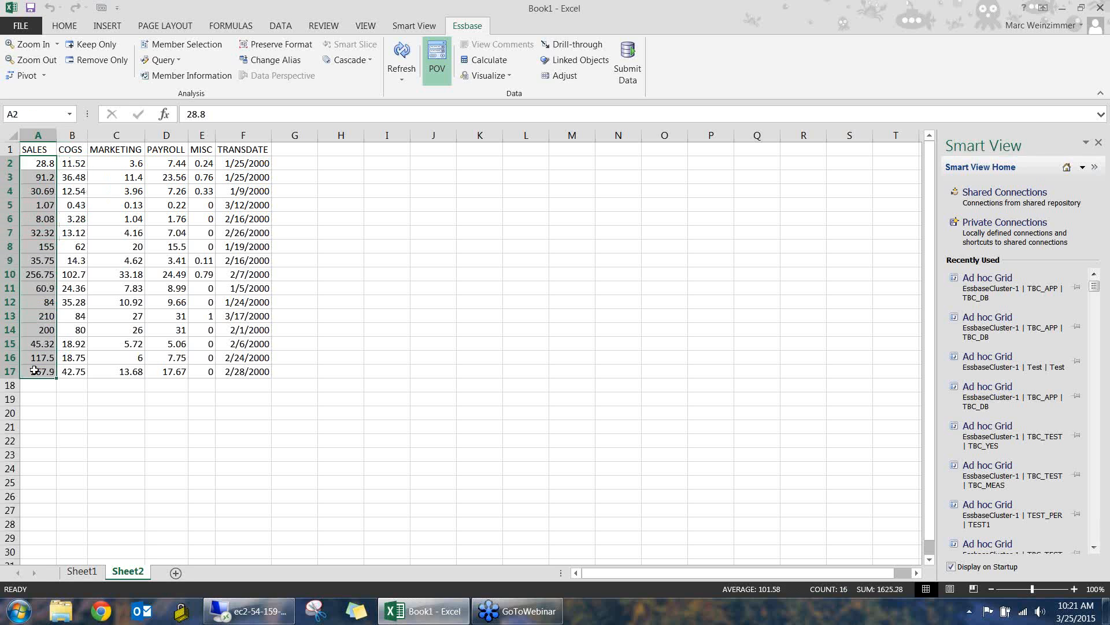
pyautogui.click(81, 572)
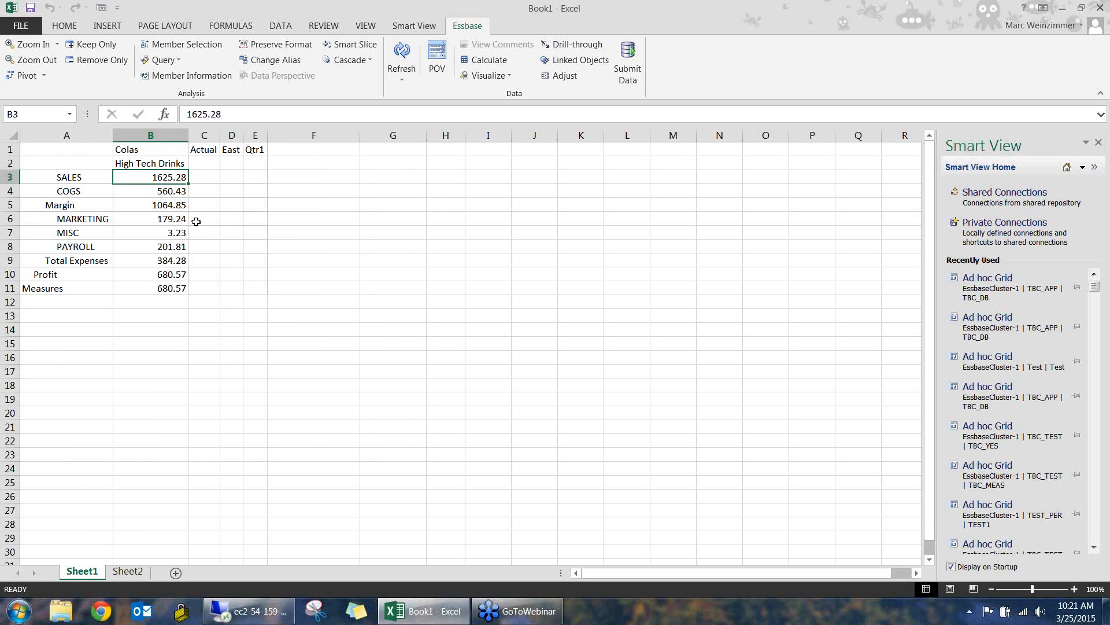
# - Compare the grid's COGS value with the total of the COGS values in B2:B17 on Sheet2
pyautogui.click(158, 191)
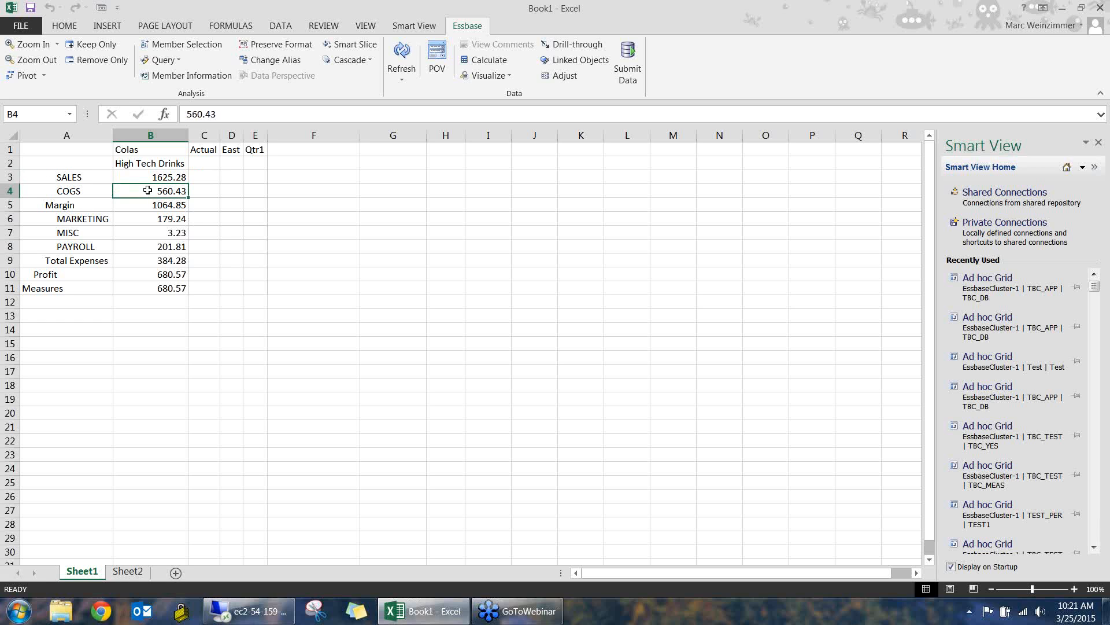
pyautogui.click(127, 572)
pyautogui.moveTo(72, 163); pyautogui.dragTo(74, 370)
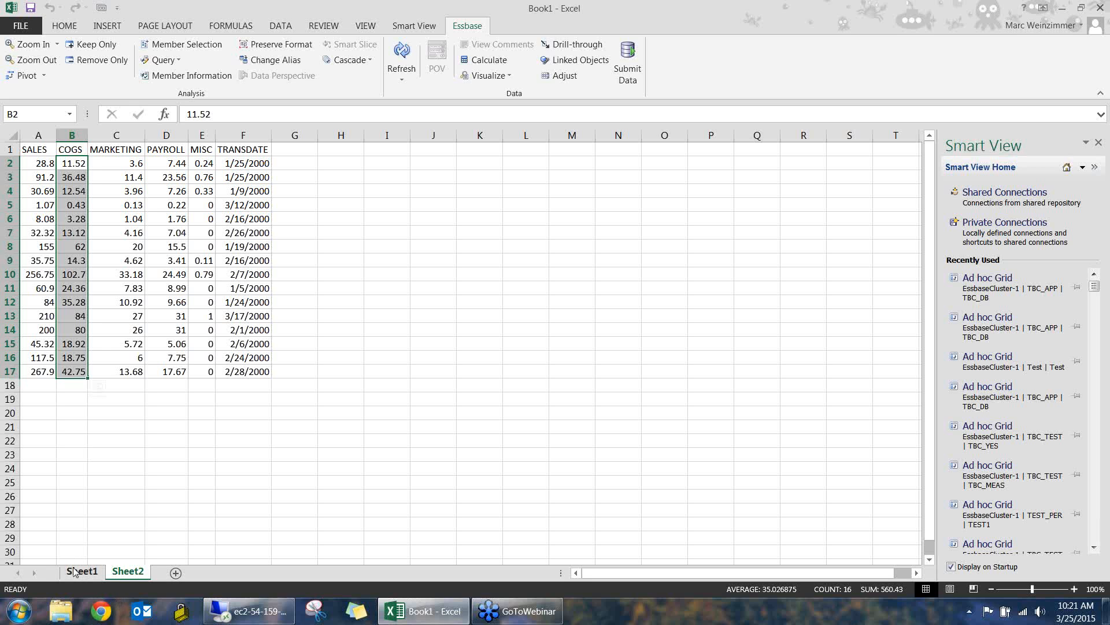
pyautogui.click(73, 571)
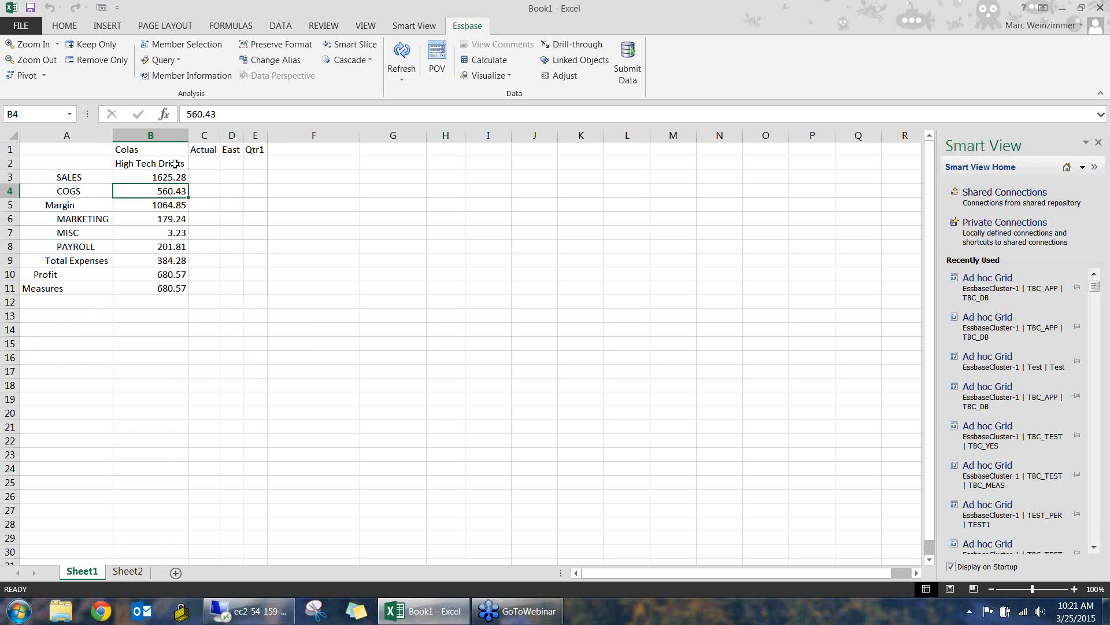
# - Replace the Colas member in the grid with Fruit Soda through Member Selection, and refresh the data
pyautogui.click(142, 152)
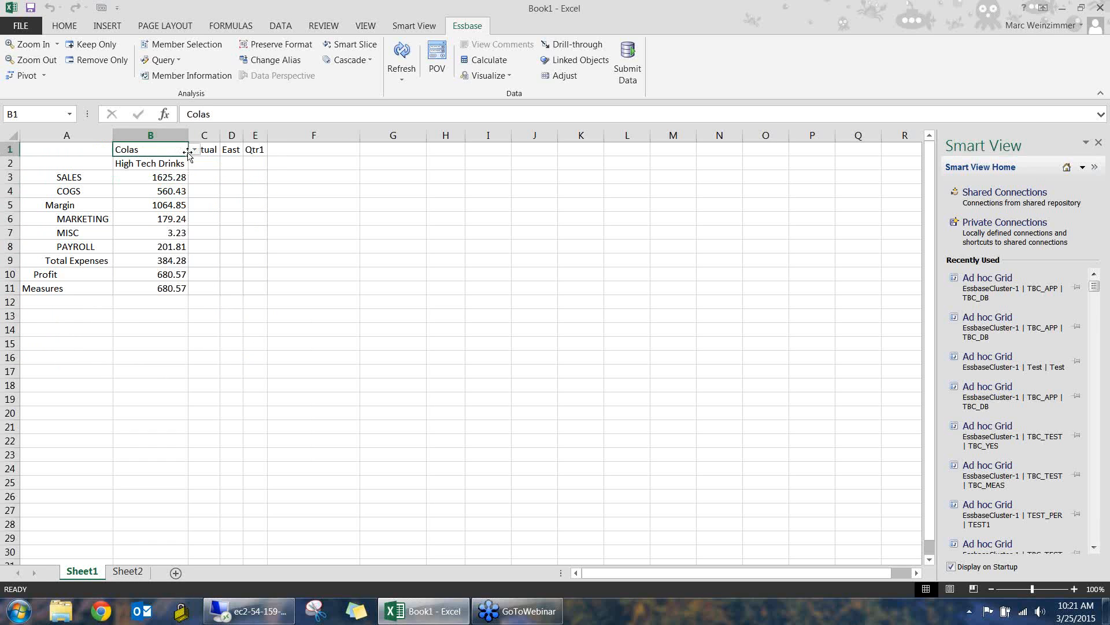
pyautogui.click(195, 150)
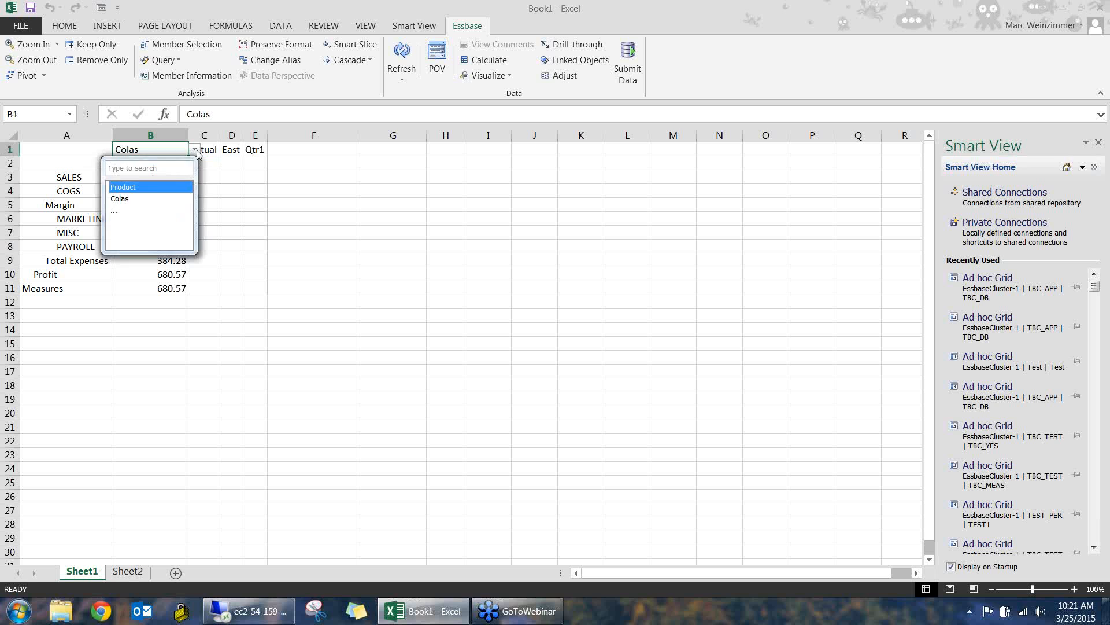
pyautogui.click(128, 210)
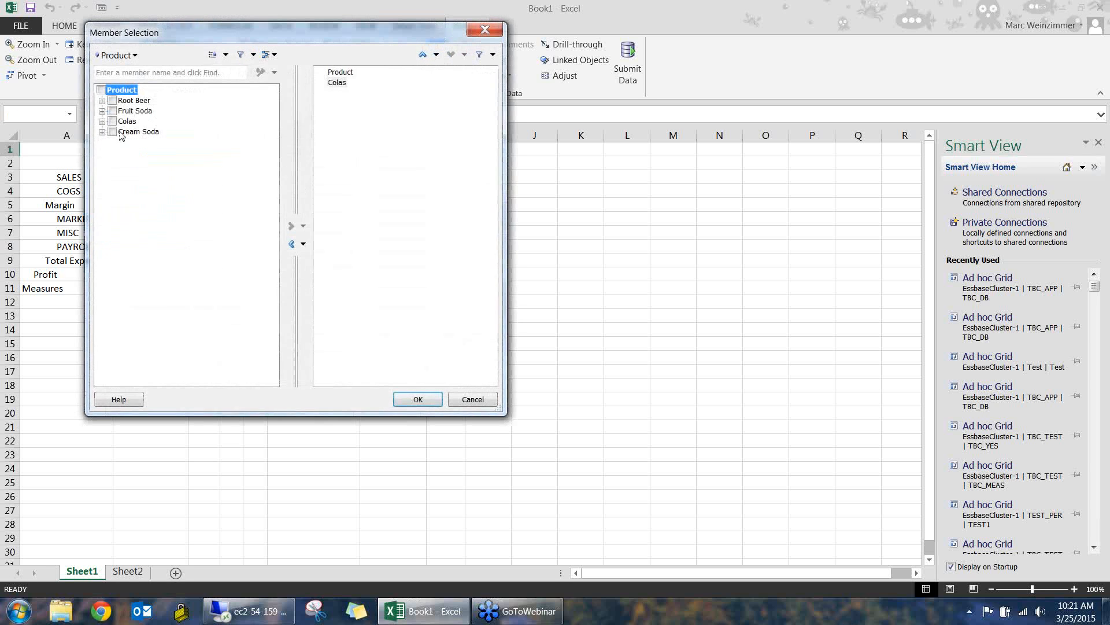
pyautogui.click(112, 110)
pyautogui.click(291, 226)
pyautogui.click(414, 399)
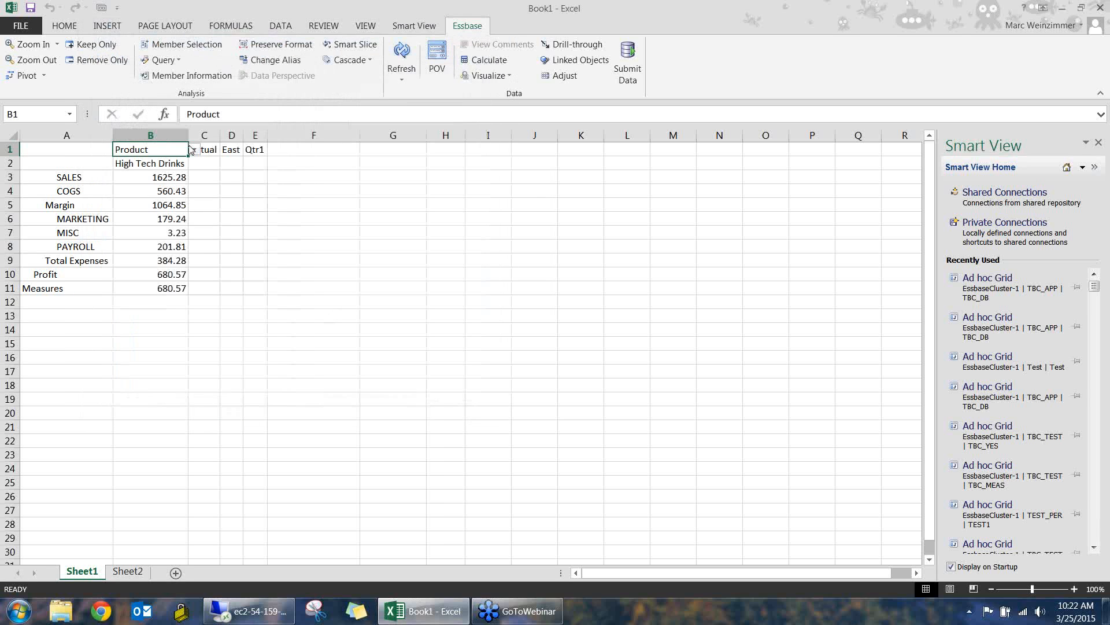
pyautogui.click(195, 150)
pyautogui.click(154, 199)
pyautogui.click(402, 58)
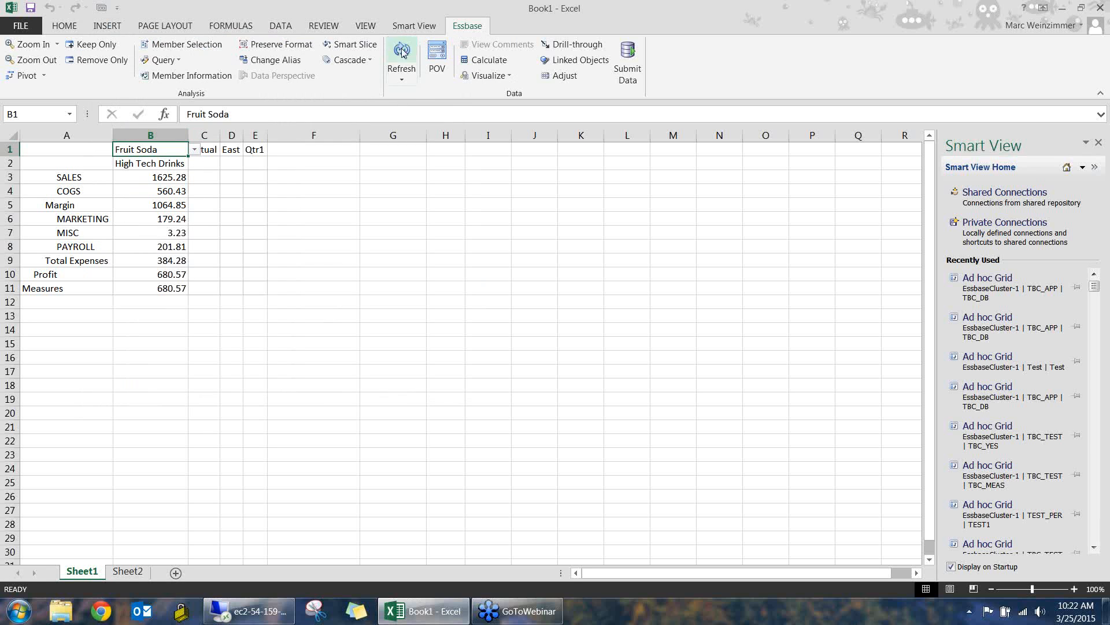
# - Drill through on the Fruit Soda SALES value, total the resulting SALES values in A2:A26, and return to Sheet1
pyautogui.doubleClick(142, 179)
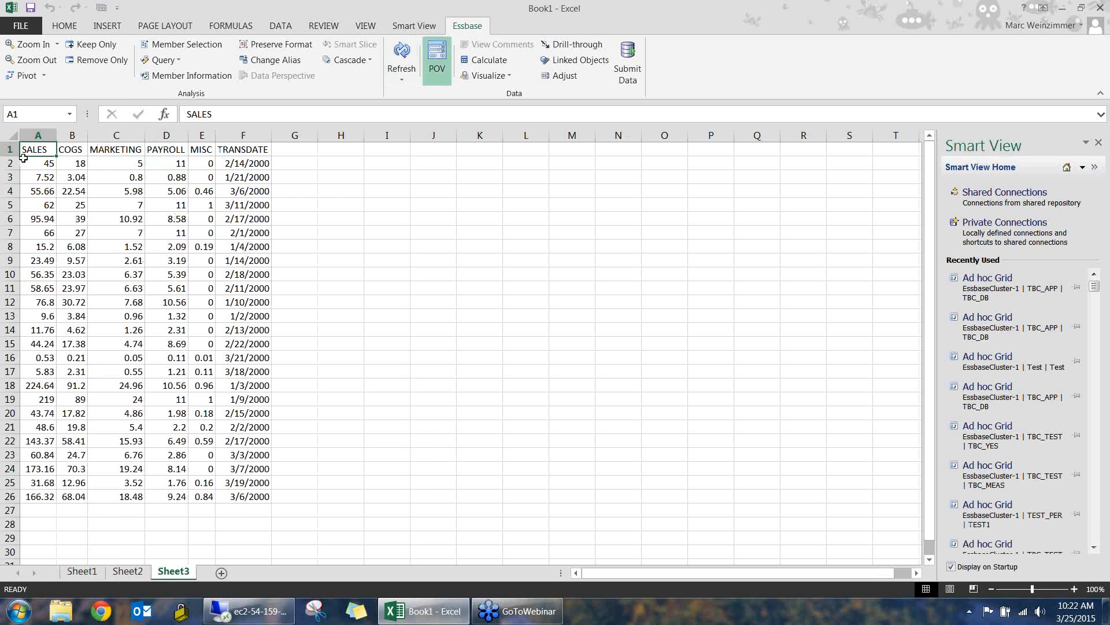
pyautogui.click(39, 163)
pyautogui.moveTo(52, 224); pyautogui.dragTo(42, 496)
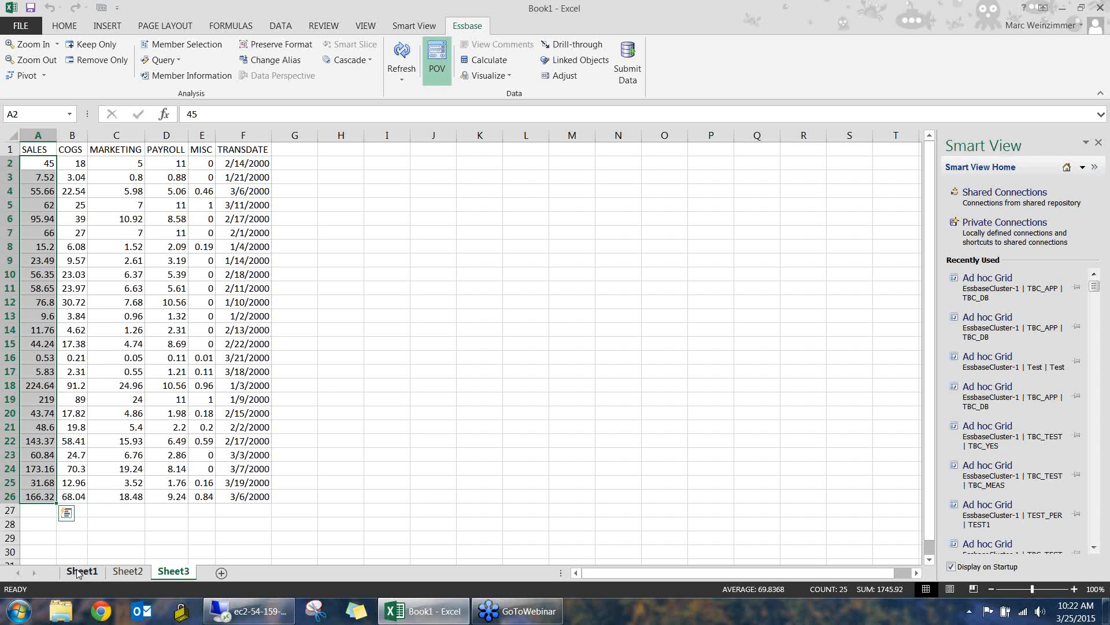
pyautogui.click(78, 573)
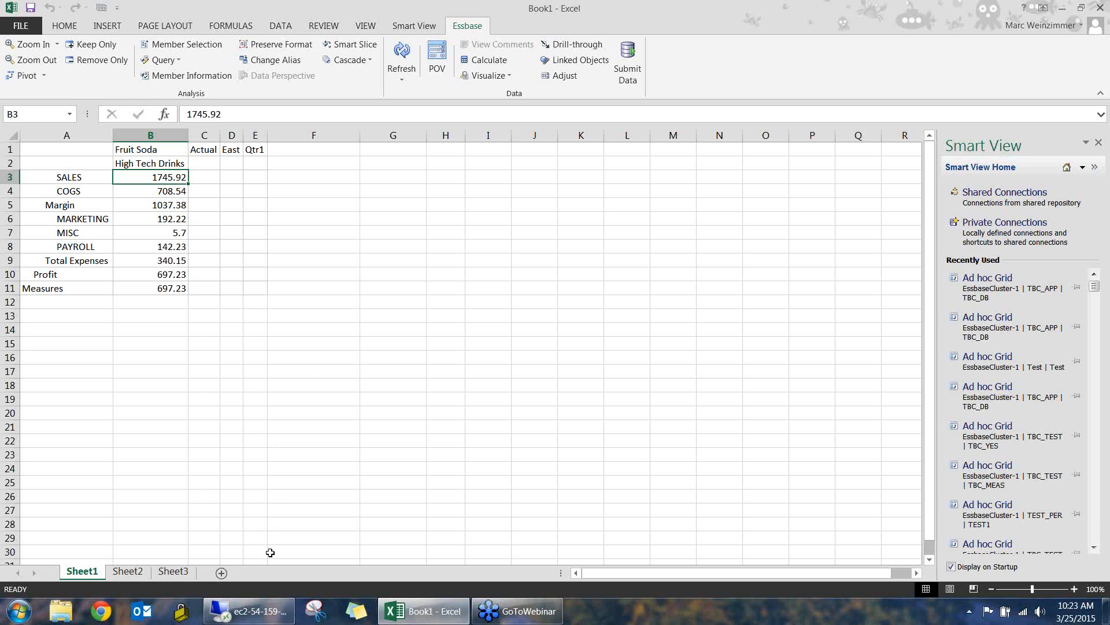
# - Switch to Essbase Studio in the remote session and show its Welcome page
pyautogui.moveTo(254, 615)
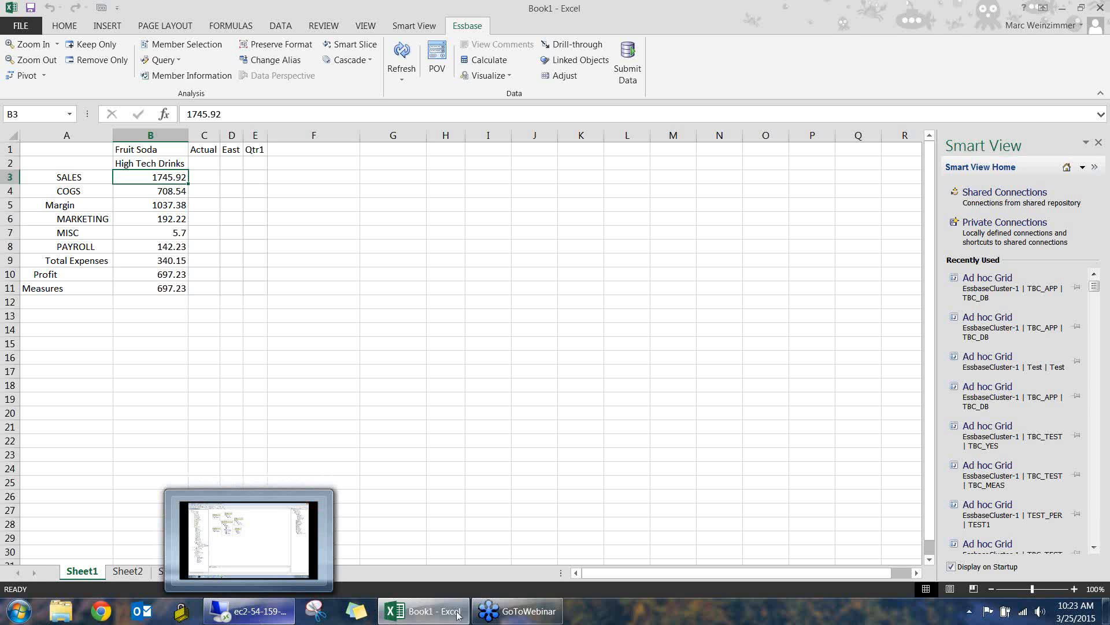
pyautogui.click(280, 613)
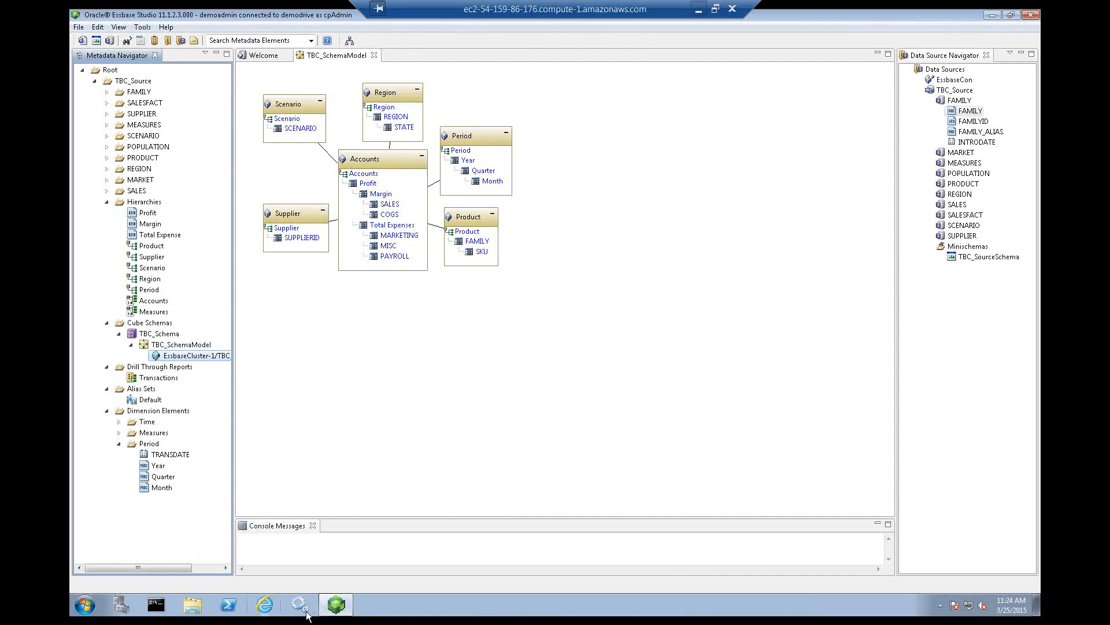
pyautogui.click(264, 56)
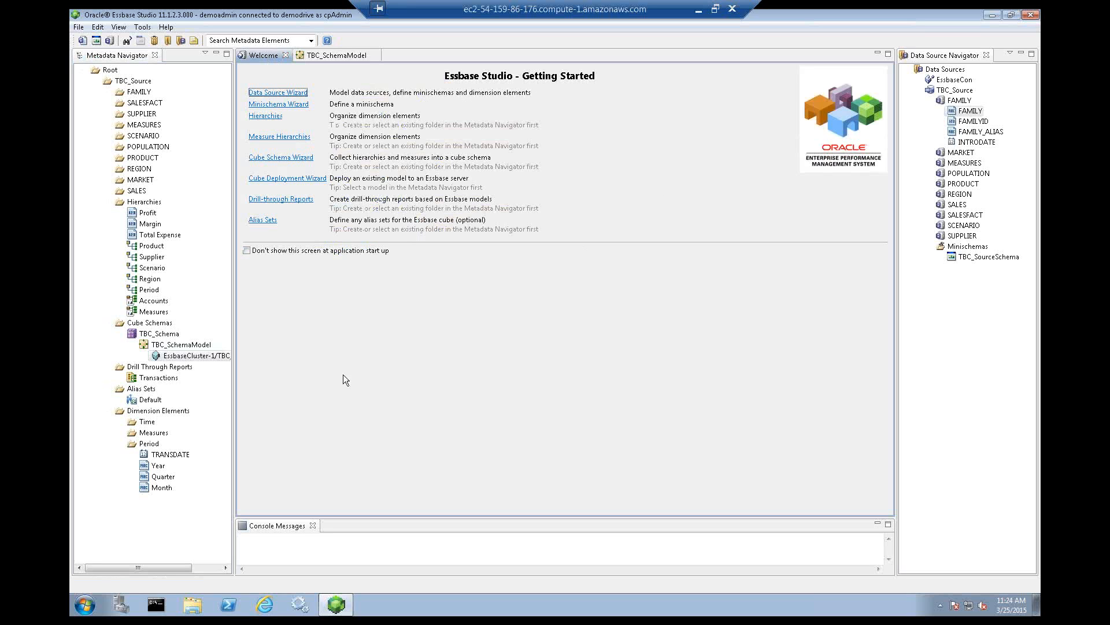
# - View the blank forms for a new hierarchy in Hierarchies and a new alias set in Alias Sets, cancelling both
pyautogui.click(151, 203)
pyautogui.click(265, 115)
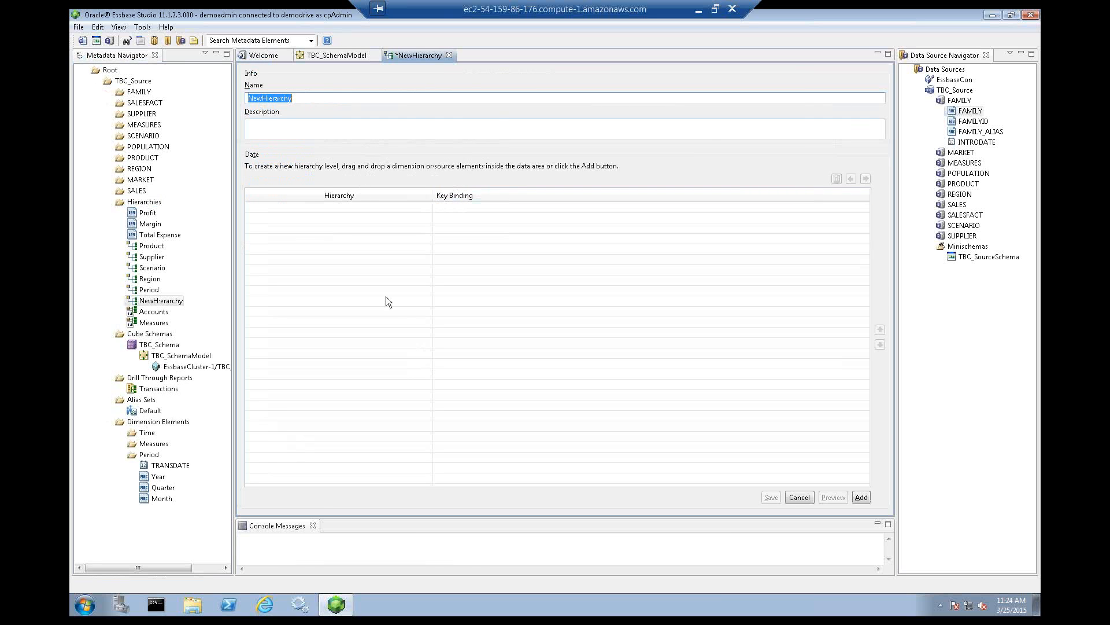
pyautogui.click(800, 497)
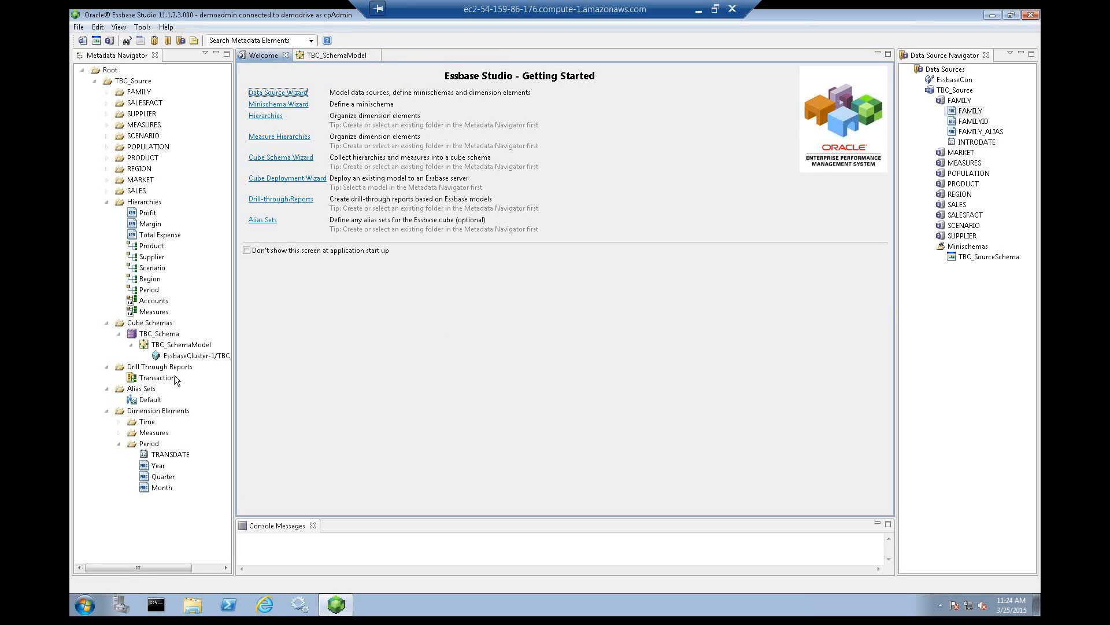
pyautogui.click(141, 389)
pyautogui.click(261, 221)
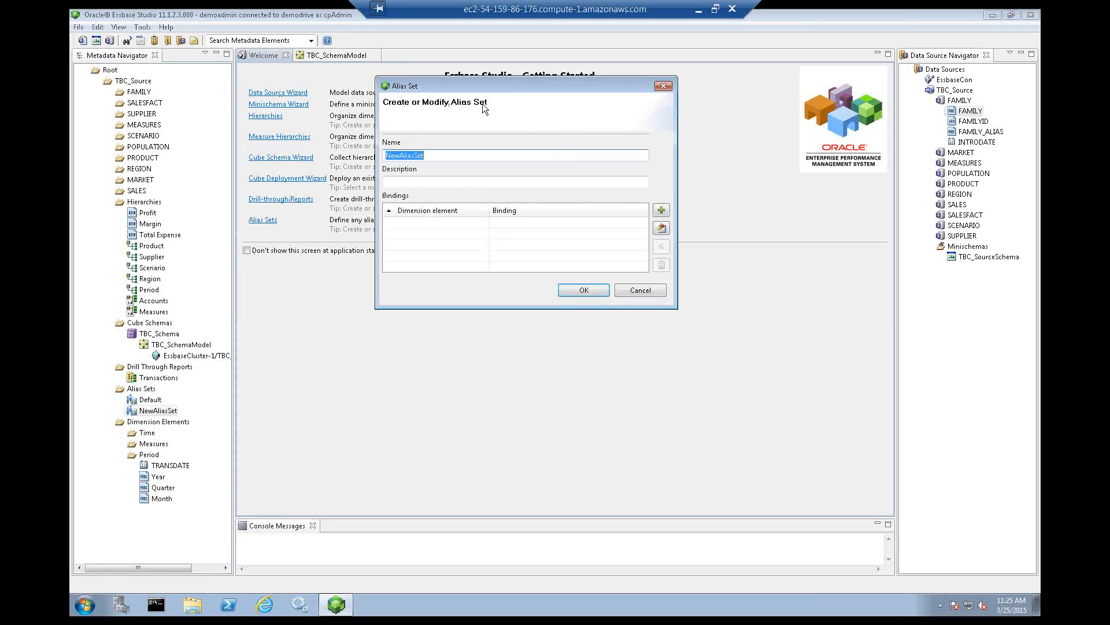
pyautogui.click(641, 289)
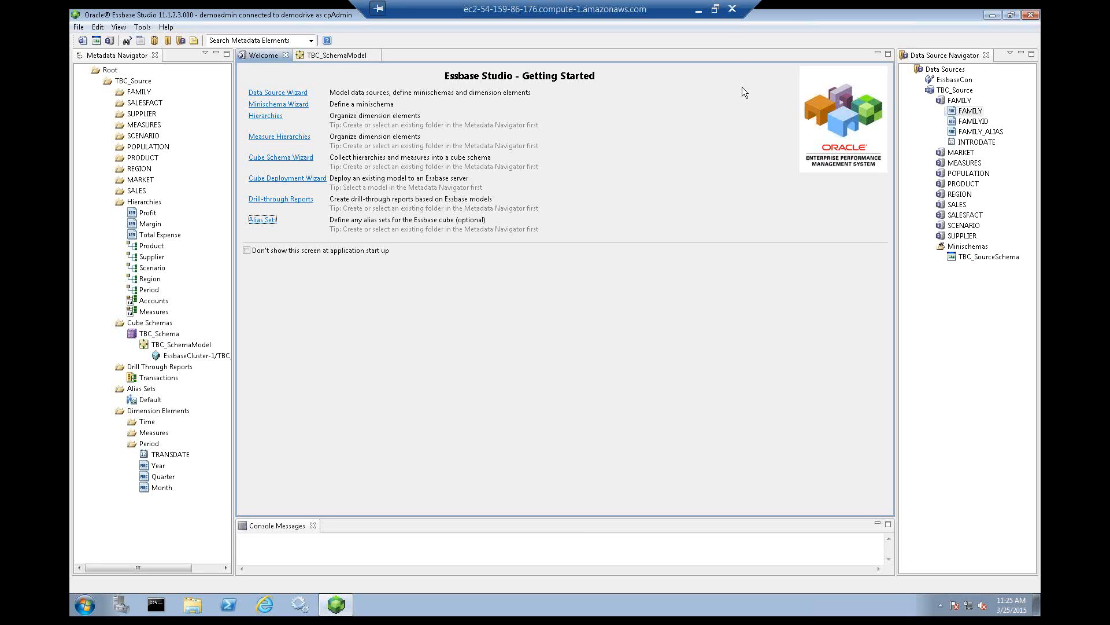
# - Switch to the Essbase Studio presentation in PowerPoint, run the slide show from the Demo slide, and advance to the question-mark slide
pyautogui.click(714, 11)
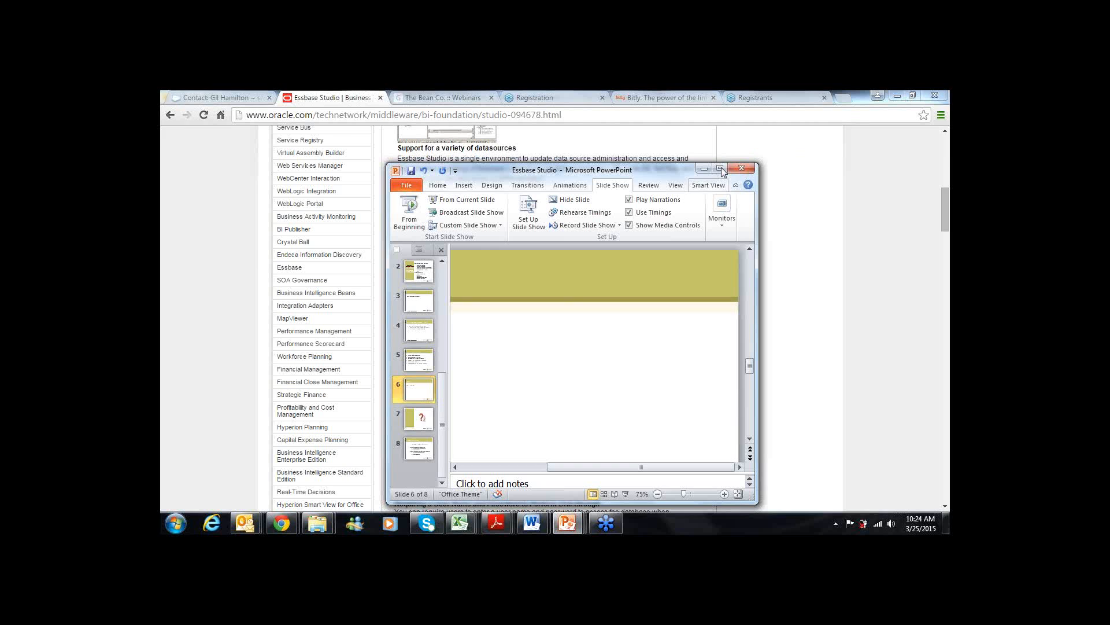
pyautogui.click(721, 167)
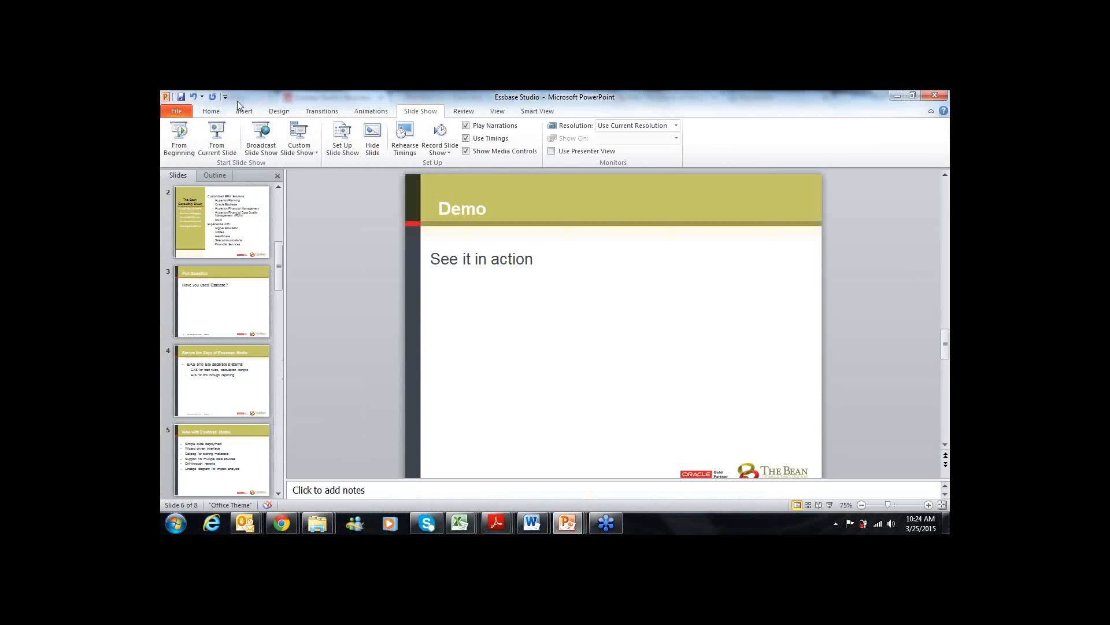
pyautogui.click(213, 128)
pyautogui.press('Right')
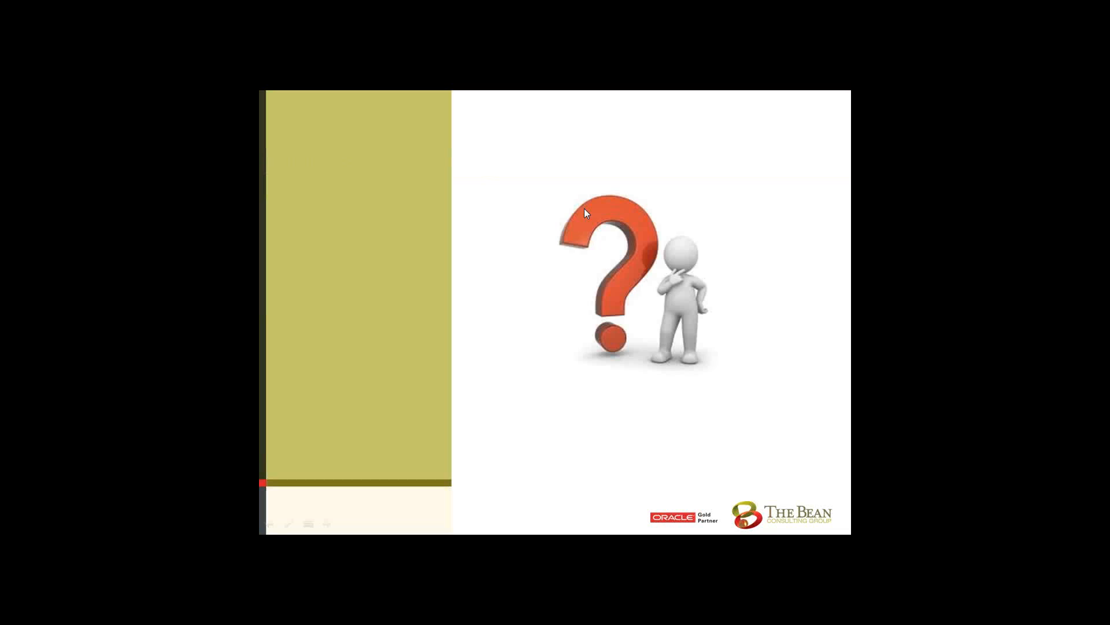
pyautogui.press('super')
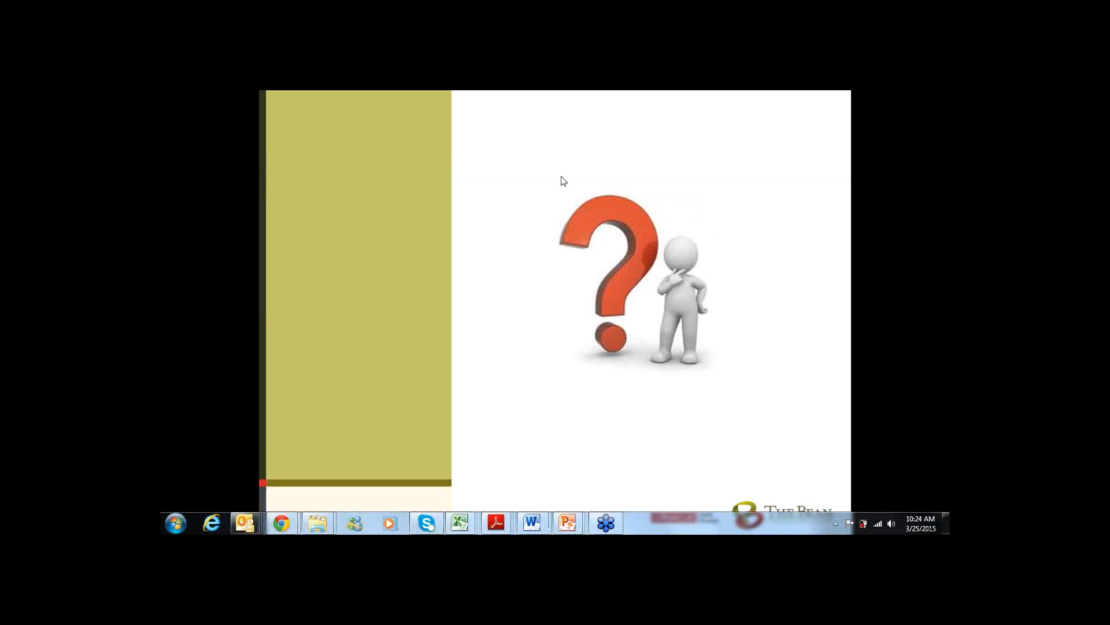